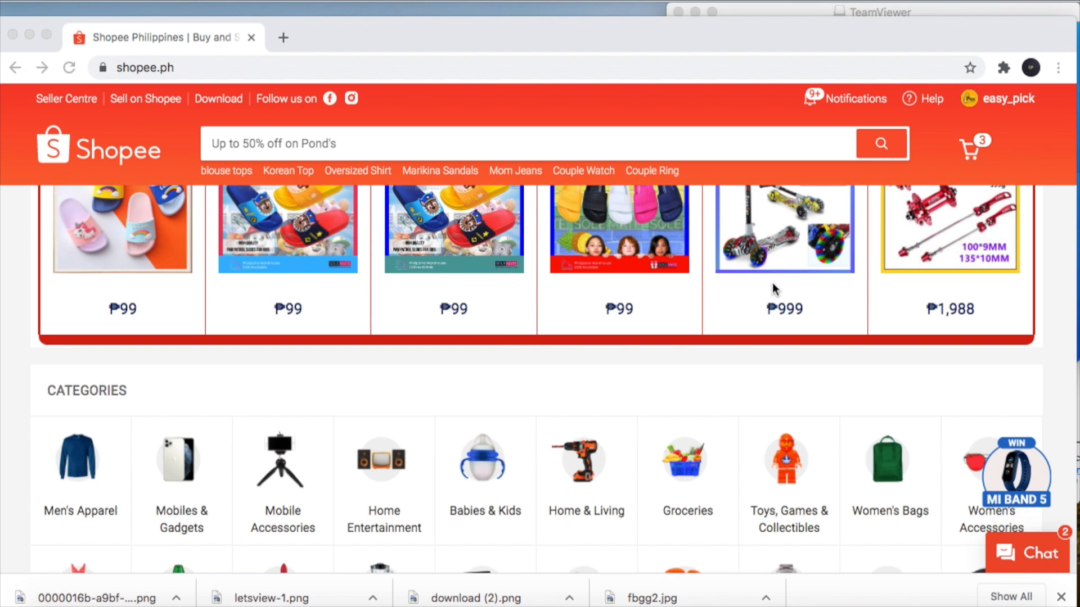
Step: Search the web for OBS in a new browser tab and open the official OBS download page
{"action": "left_click", "coordinate": [283, 37]}
{"action": "type", "text": "OBS"}
{"action": "key", "text": "Return"}
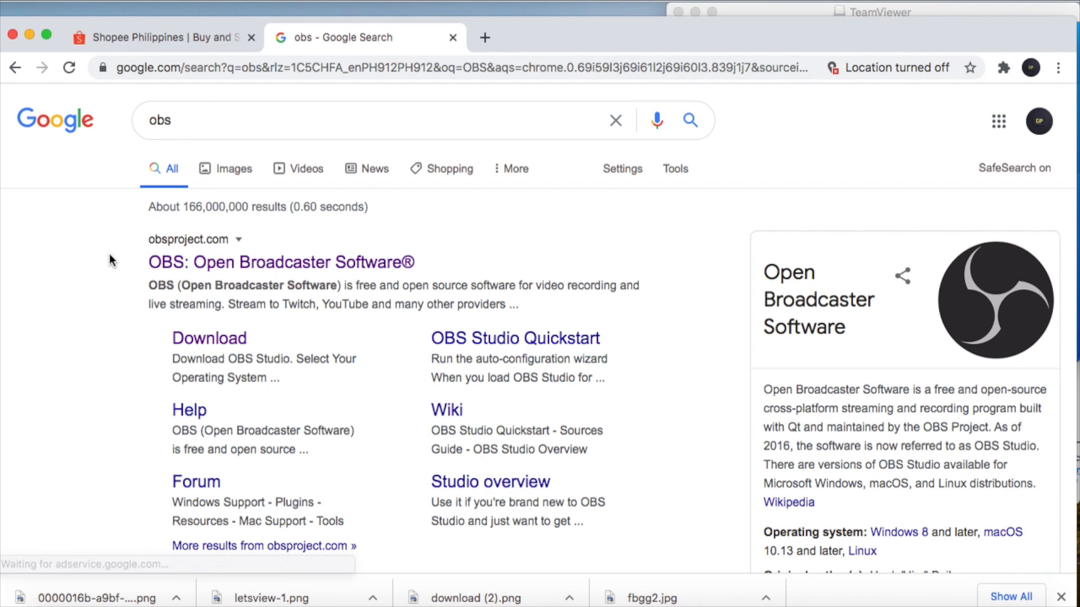
{"action": "left_click", "coordinate": [194, 336]}
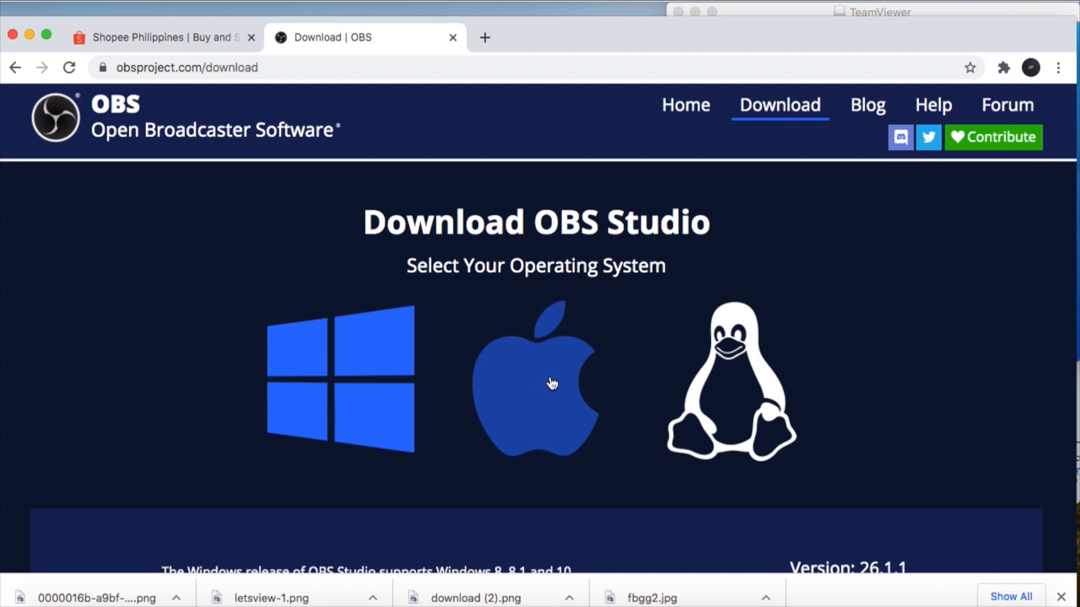
Step: Choose the macOS release of OBS Studio and download its installer, version 26.1.2
{"action": "scroll", "coordinate": [731, 390], "scroll_direction": "down", "scroll_amount": 3}
{"action": "scroll", "coordinate": [727, 387], "scroll_direction": "down", "scroll_amount": 4}
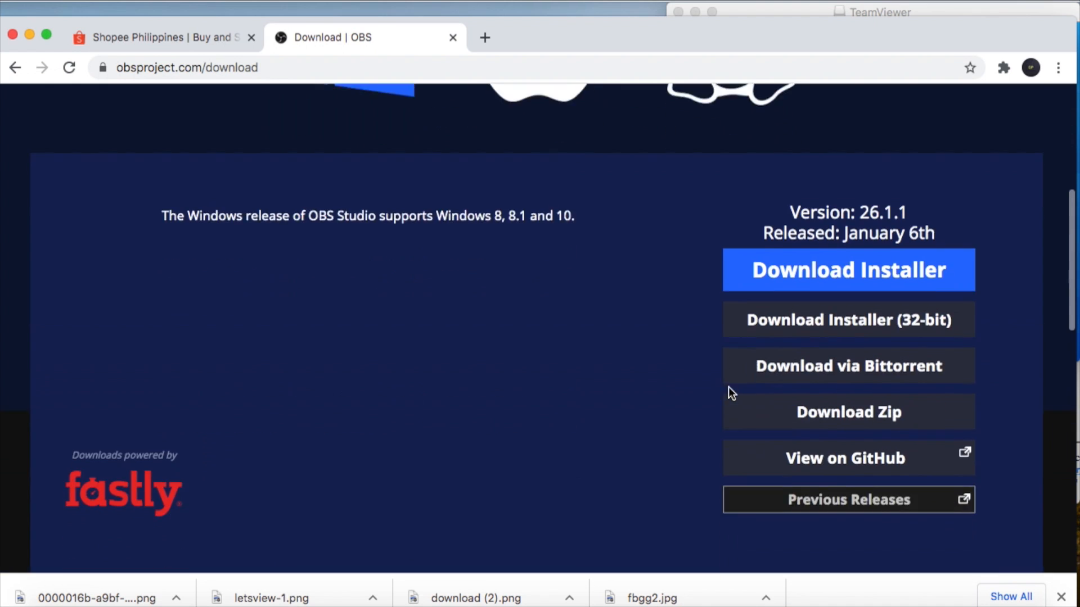
{"action": "scroll", "coordinate": [729, 391], "scroll_direction": "up", "scroll_amount": 5}
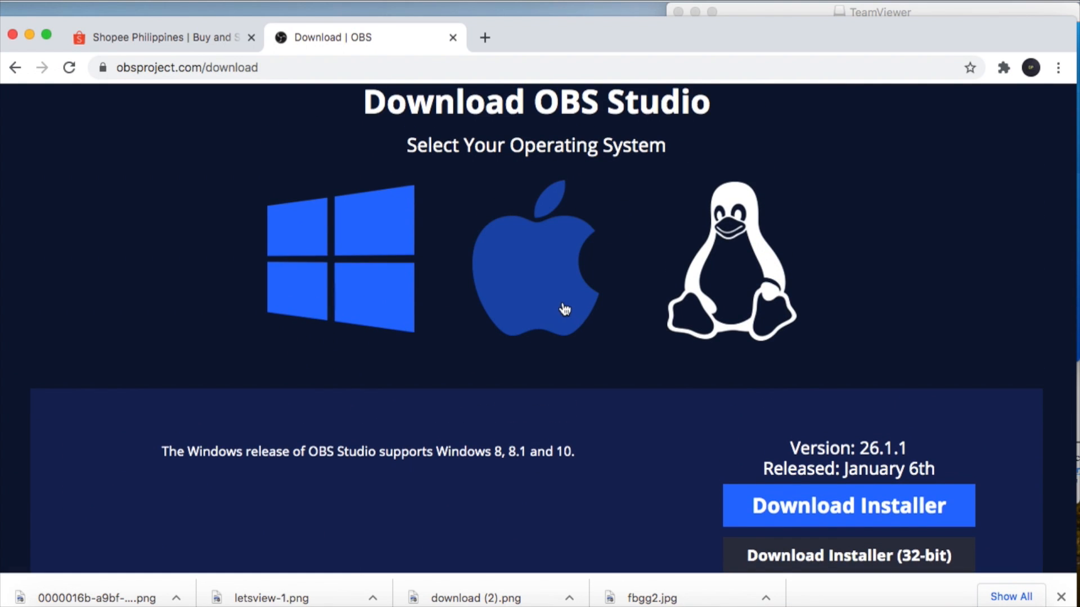
{"action": "left_click", "coordinate": [564, 308]}
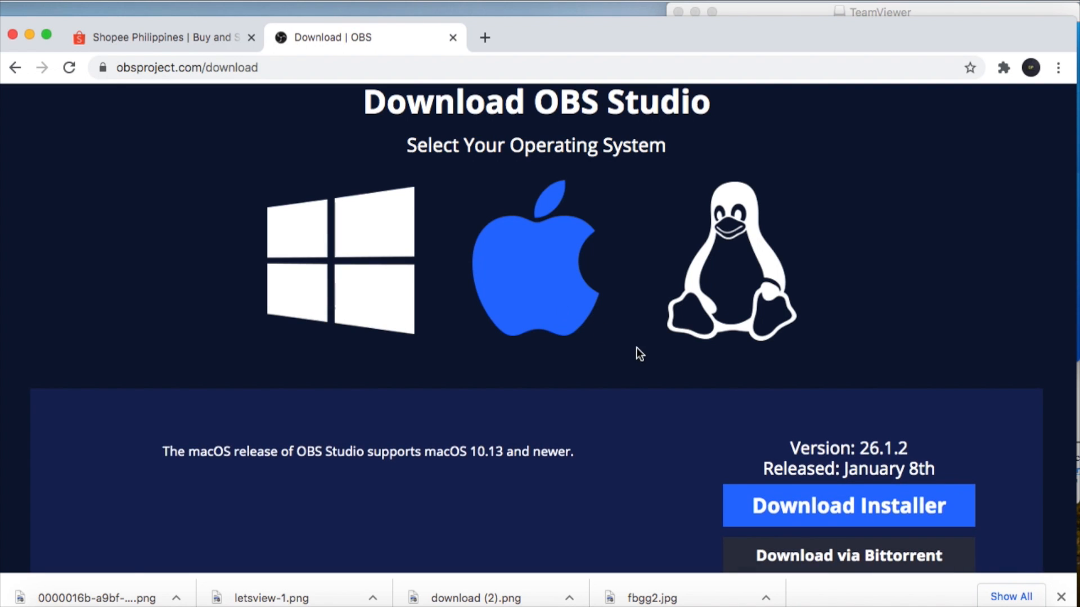
{"action": "scroll", "coordinate": [638, 354], "scroll_direction": "down", "scroll_amount": 3}
{"action": "left_click", "coordinate": [855, 337]}
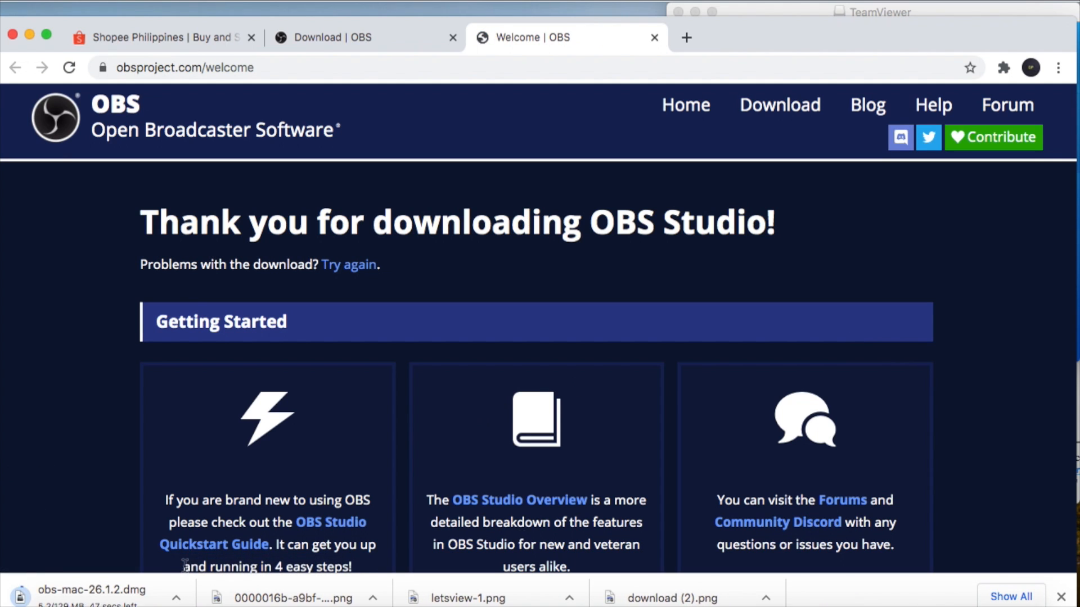
{"action": "left_click", "coordinate": [43, 597]}
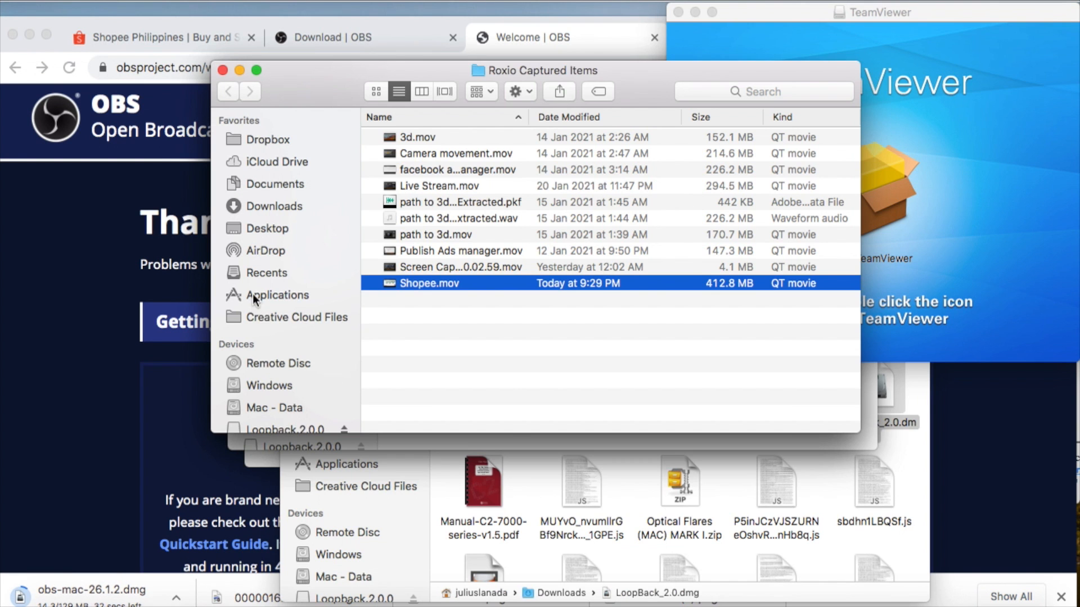
{"action": "left_click", "coordinate": [186, 197]}
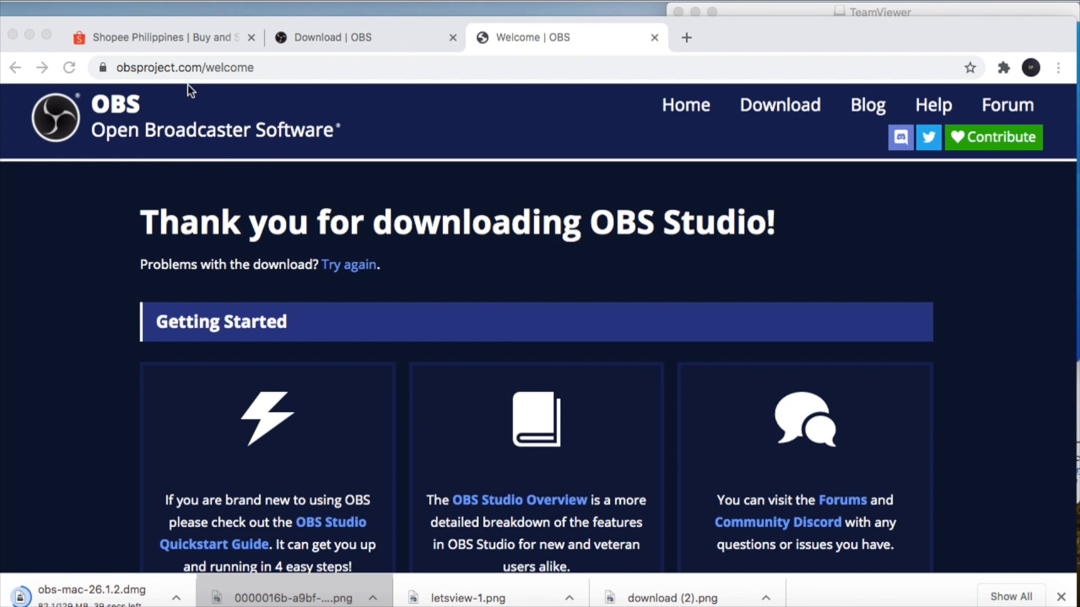
Step: Return to Shopee, go to the Seller Centre's Marketing Centre, and open the Live Streaming tool
{"action": "left_click", "coordinate": [171, 37]}
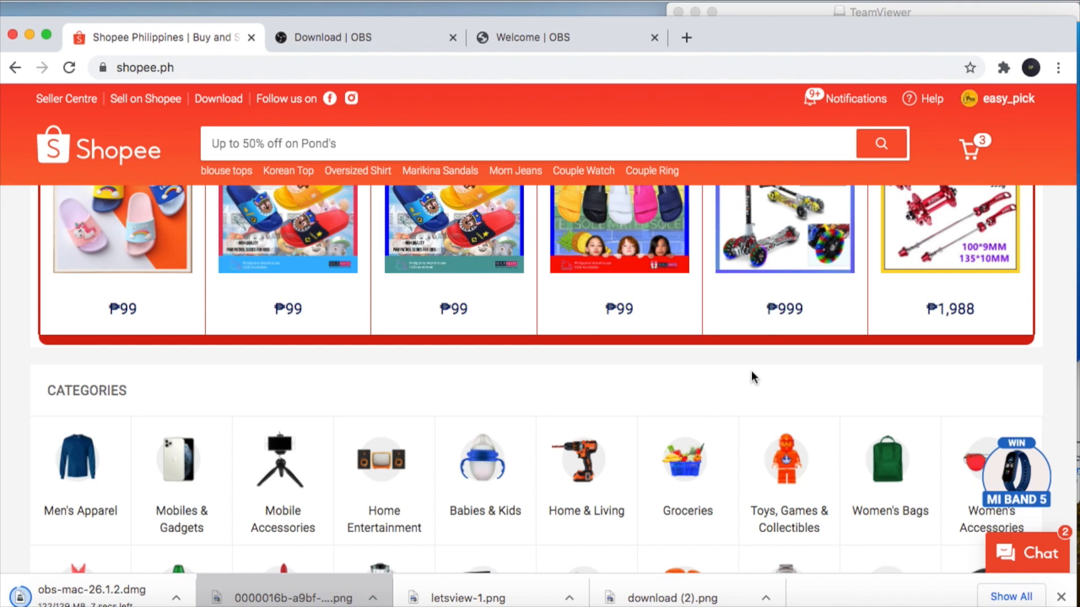
{"action": "mouse_move", "coordinate": [993, 99]}
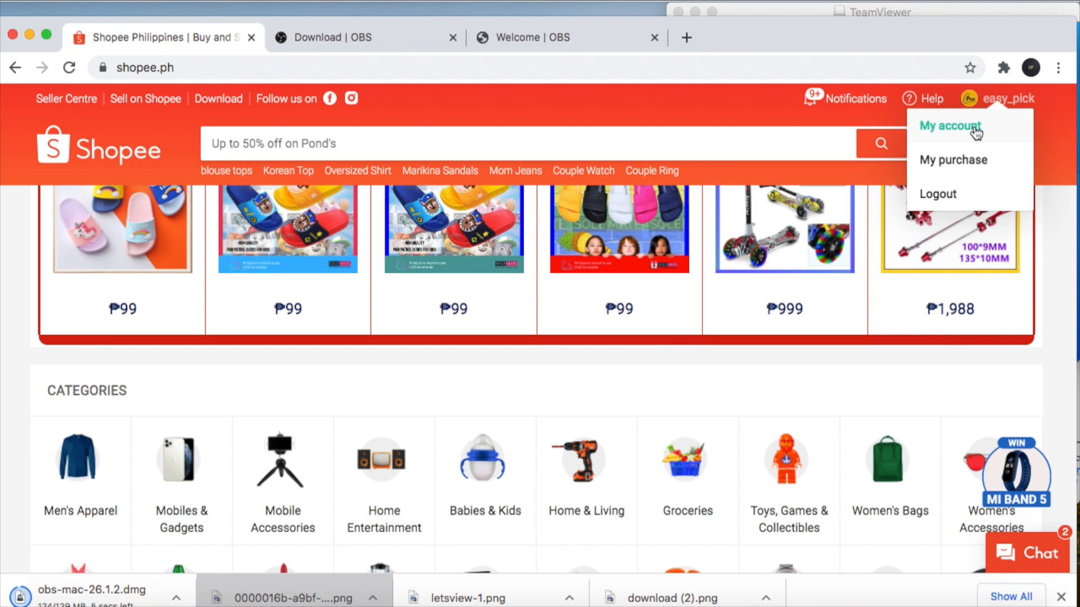
{"action": "left_click", "coordinate": [956, 159]}
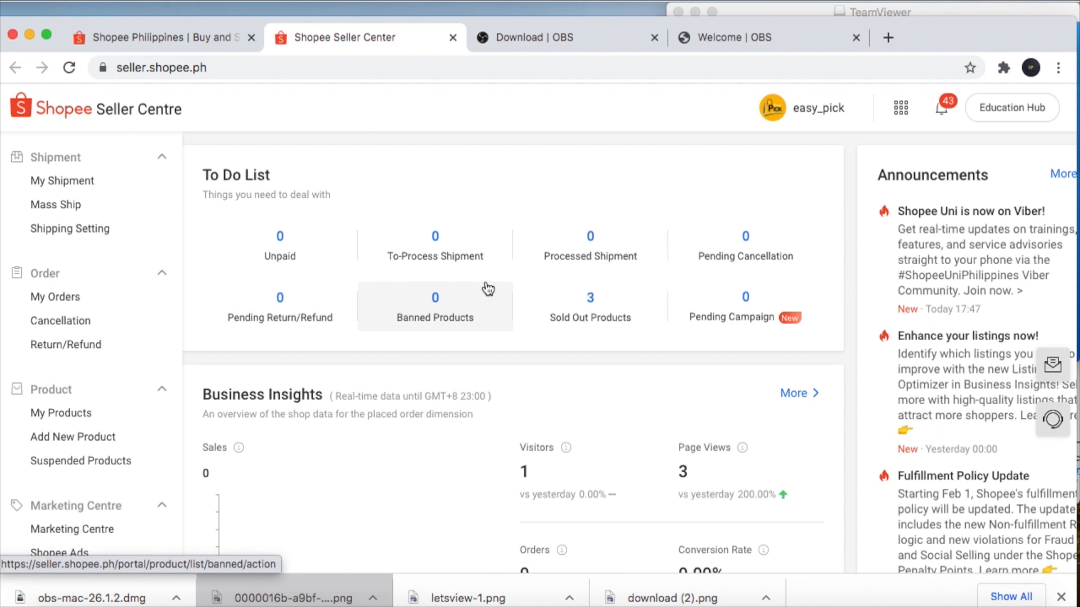
{"action": "left_click", "coordinate": [86, 530]}
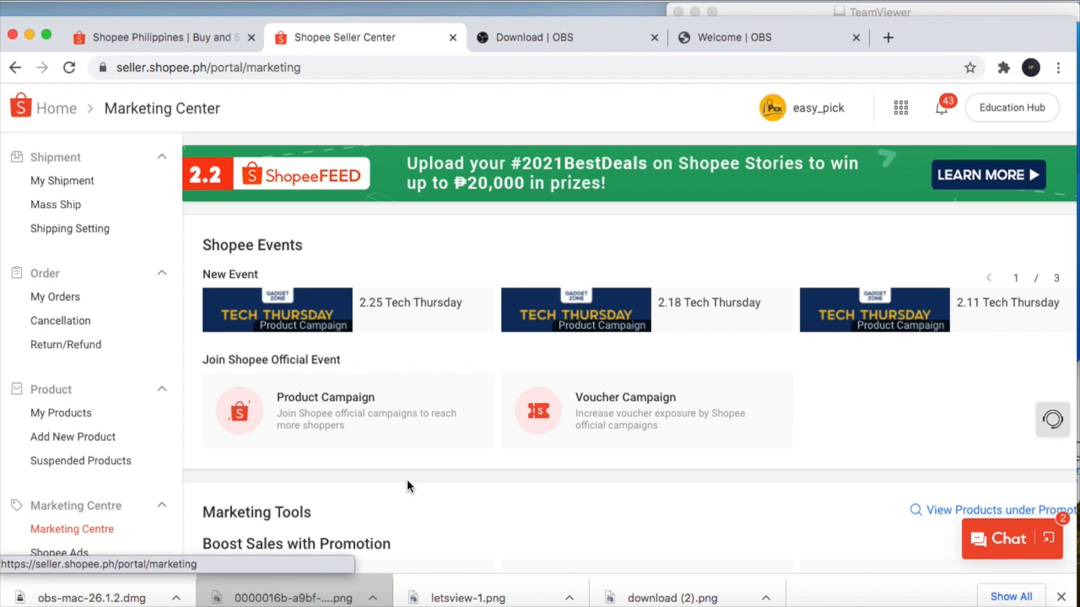
{"action": "scroll", "coordinate": [409, 486], "scroll_direction": "down", "scroll_amount": 6}
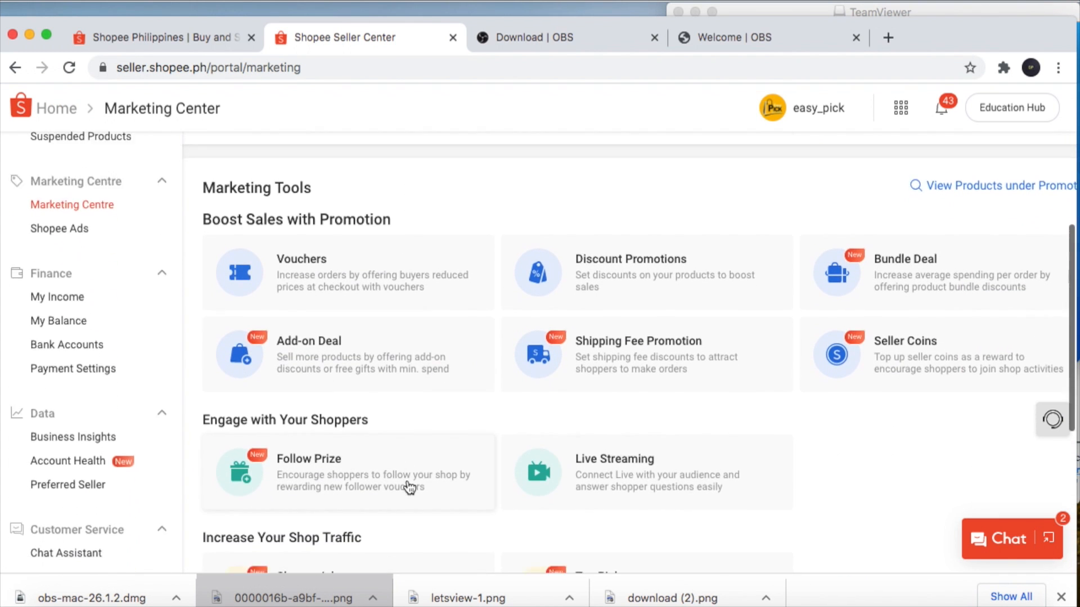
{"action": "scroll", "coordinate": [409, 486], "scroll_direction": "down", "scroll_amount": 2}
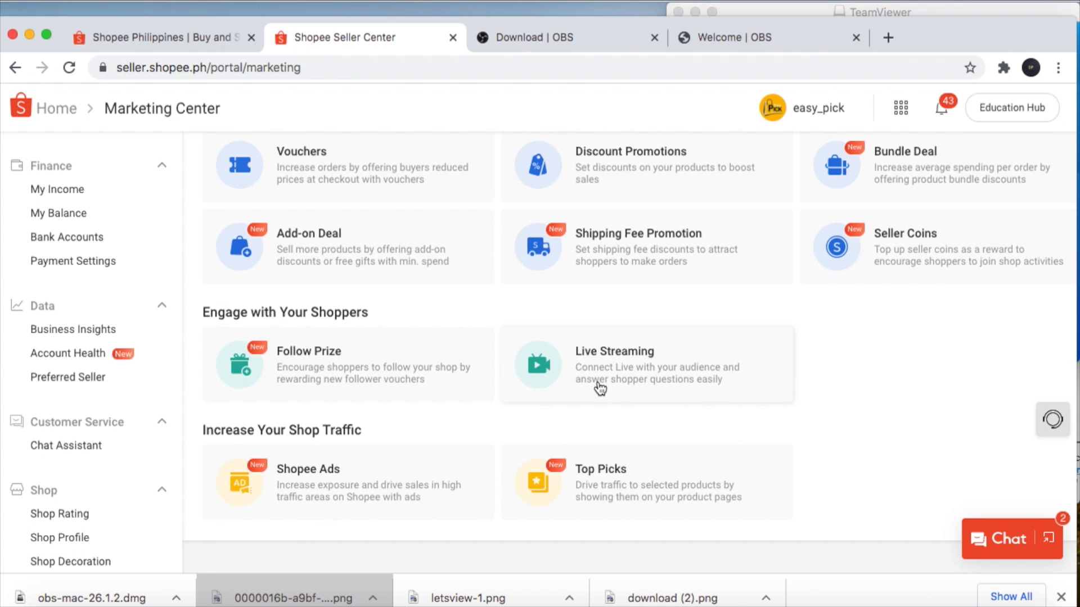
{"action": "left_click", "coordinate": [599, 387]}
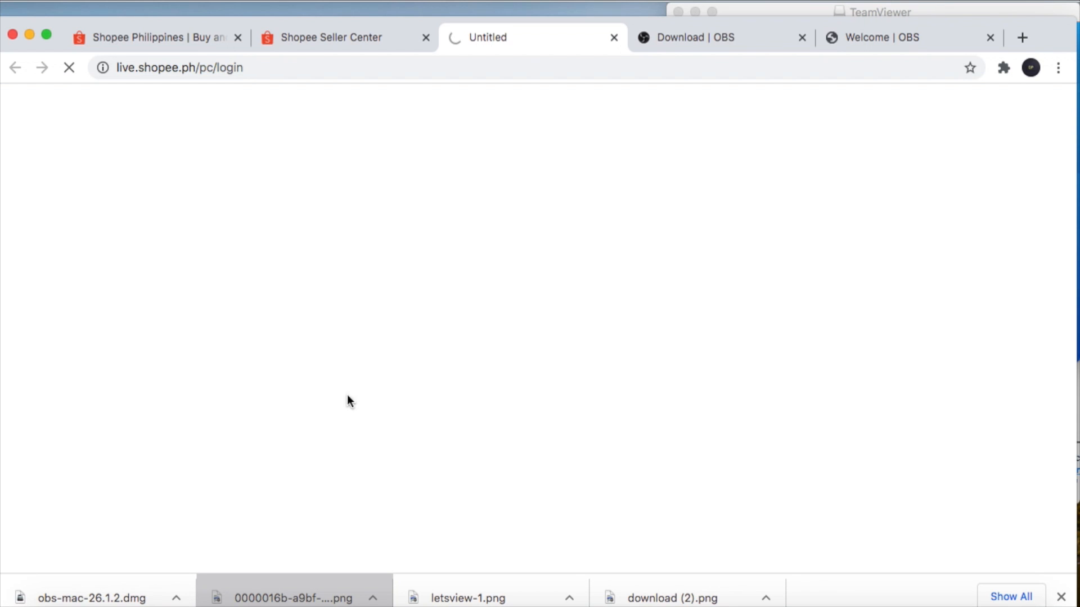
Step: Locate the downloaded obs-mac-26.1.2.dmg in Finder, open it, and copy OBS into the Applications folder
{"action": "left_click", "coordinate": [175, 596]}
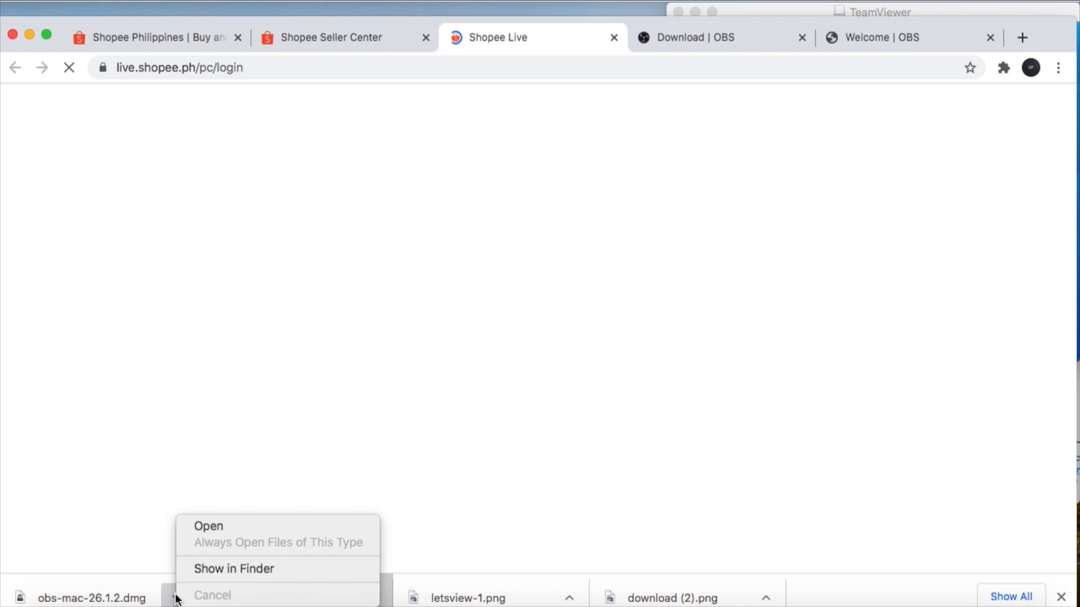
{"action": "left_click", "coordinate": [224, 569]}
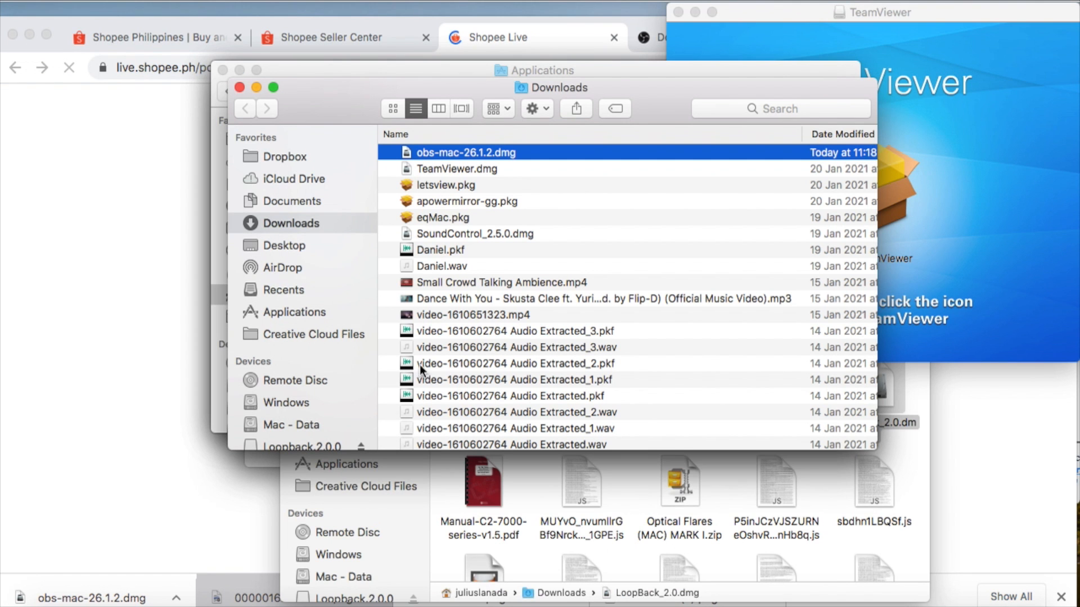
{"action": "double_click", "coordinate": [441, 151]}
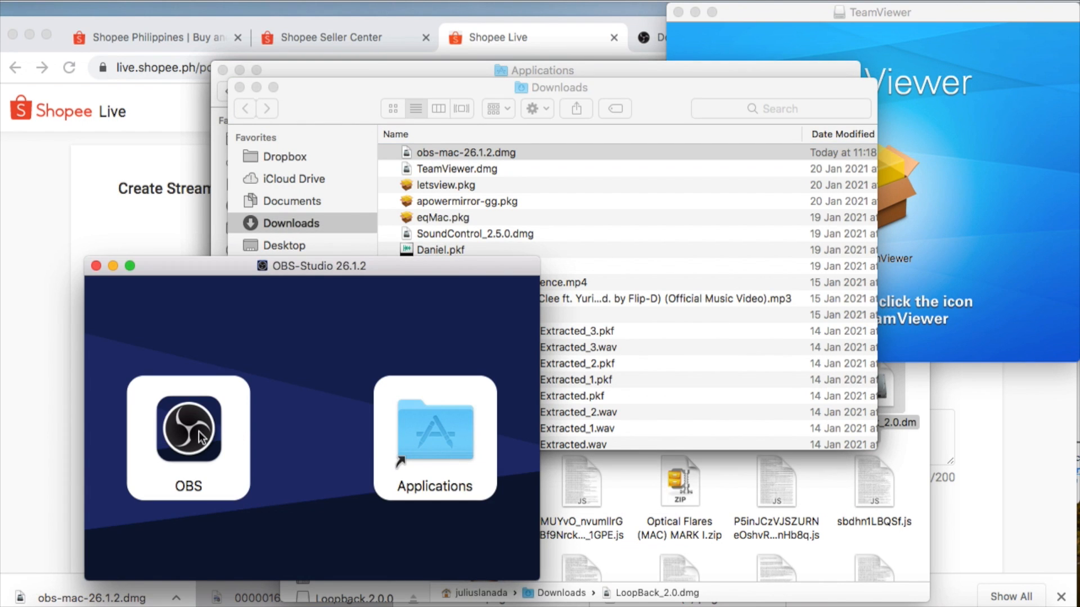
{"action": "left_click_drag", "start_coordinate": [203, 434], "coordinate": [430, 431]}
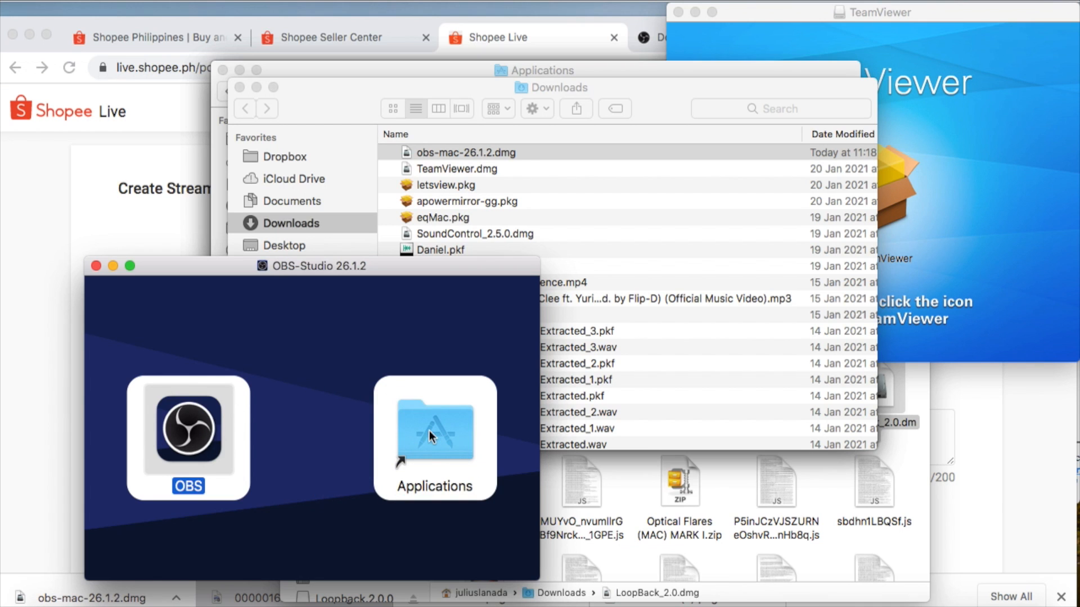
{"action": "left_click", "coordinate": [746, 115]}
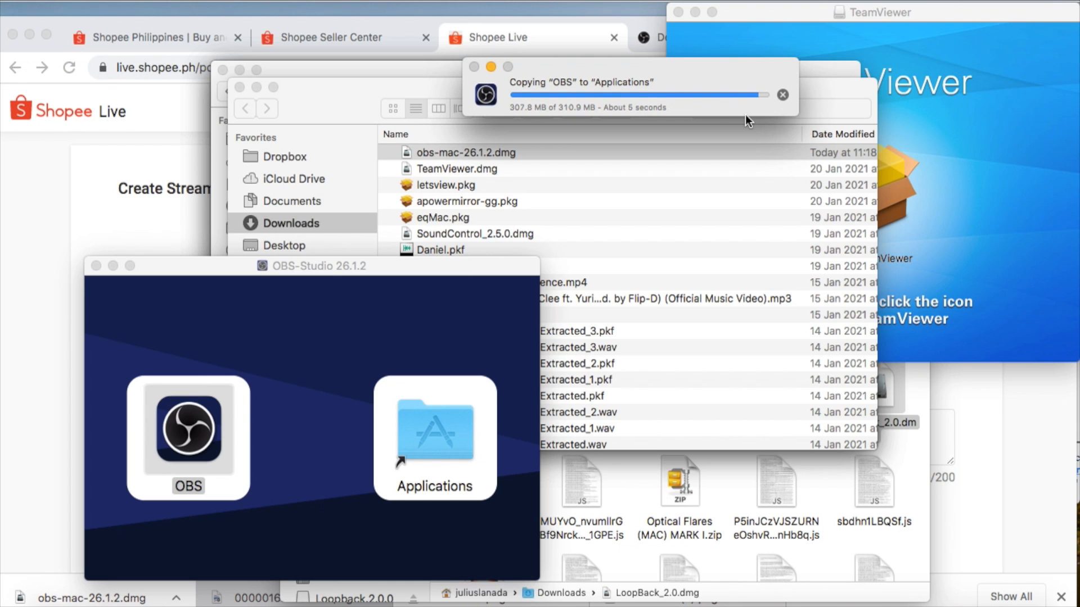
Step: Find and select OBS in the Applications folder, and close the OBS-Studio 26.1.2 disk image window
{"action": "left_click", "coordinate": [288, 224]}
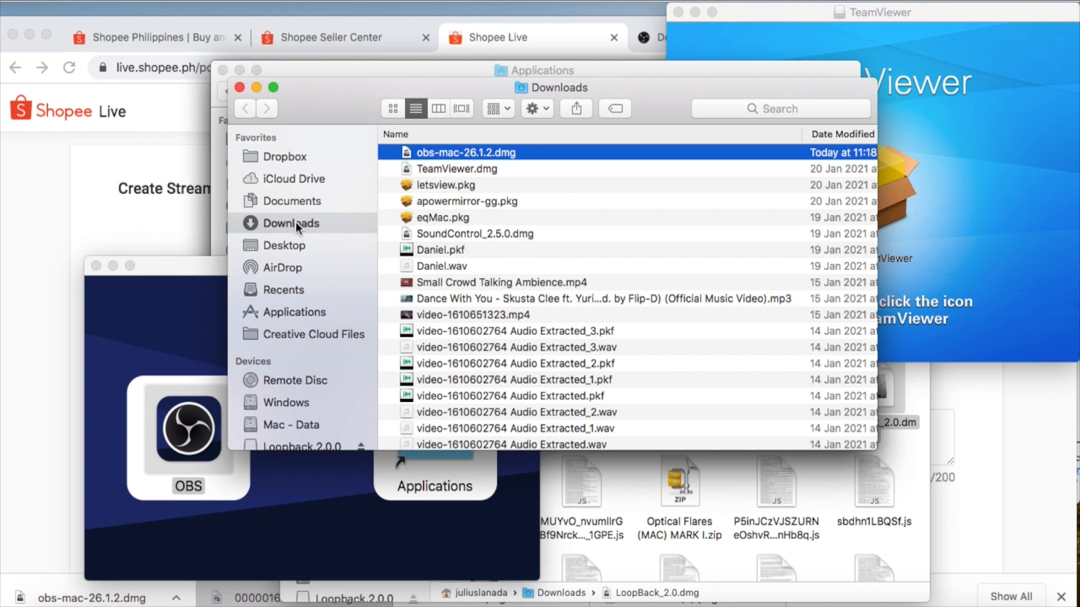
{"action": "left_click", "coordinate": [314, 308]}
{"action": "scroll", "coordinate": [433, 296], "scroll_direction": "down", "scroll_amount": 5}
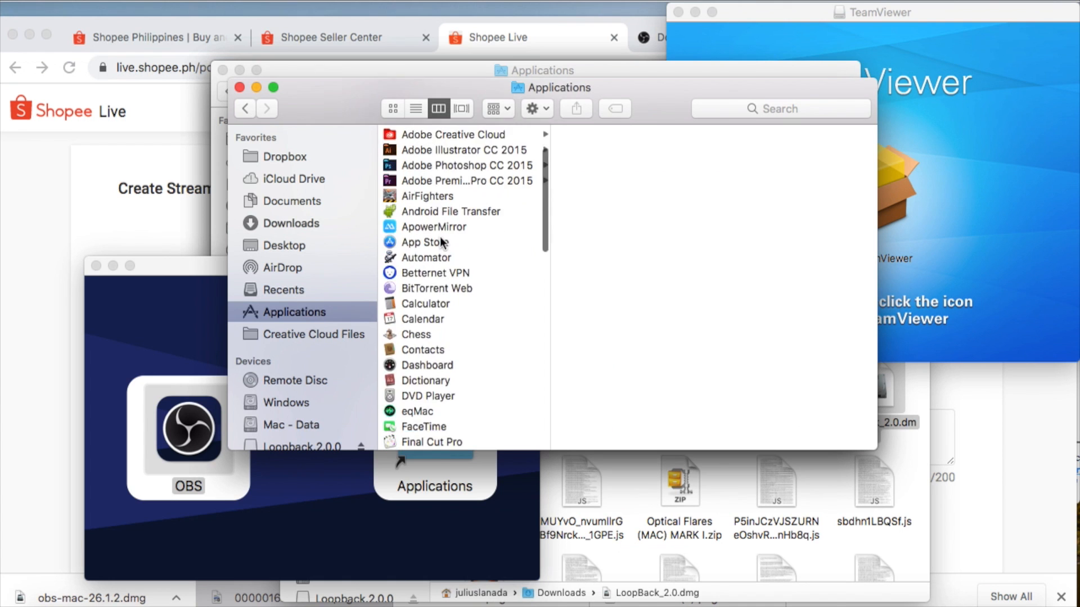
{"action": "scroll", "coordinate": [433, 297], "scroll_direction": "down", "scroll_amount": 2}
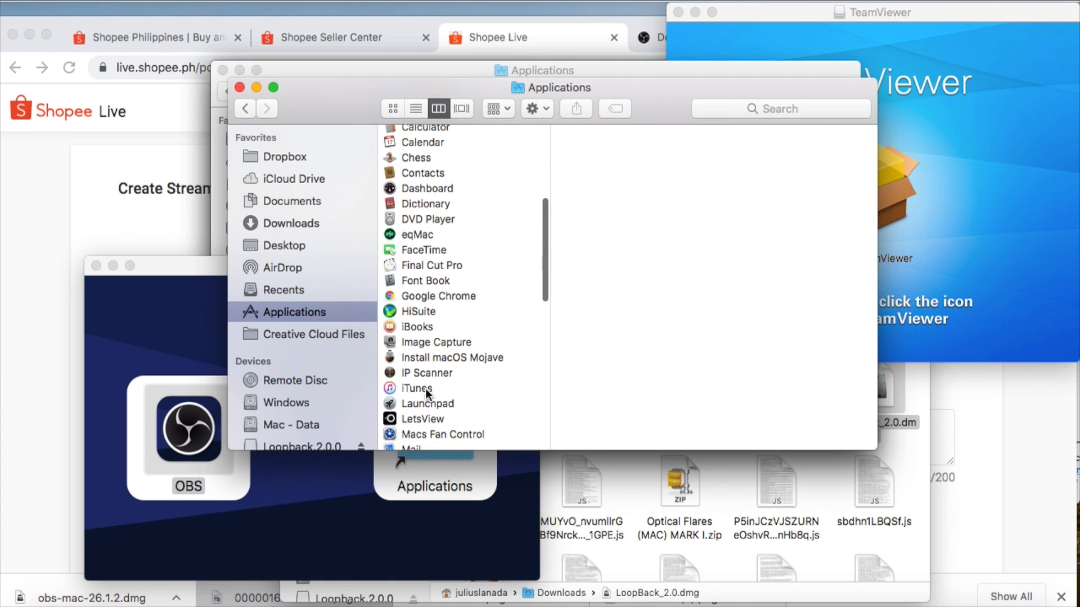
{"action": "scroll", "coordinate": [426, 388], "scroll_direction": "down", "scroll_amount": 3}
{"action": "scroll", "coordinate": [427, 386], "scroll_direction": "up", "scroll_amount": 6}
{"action": "scroll", "coordinate": [426, 384], "scroll_direction": "down", "scroll_amount": 15}
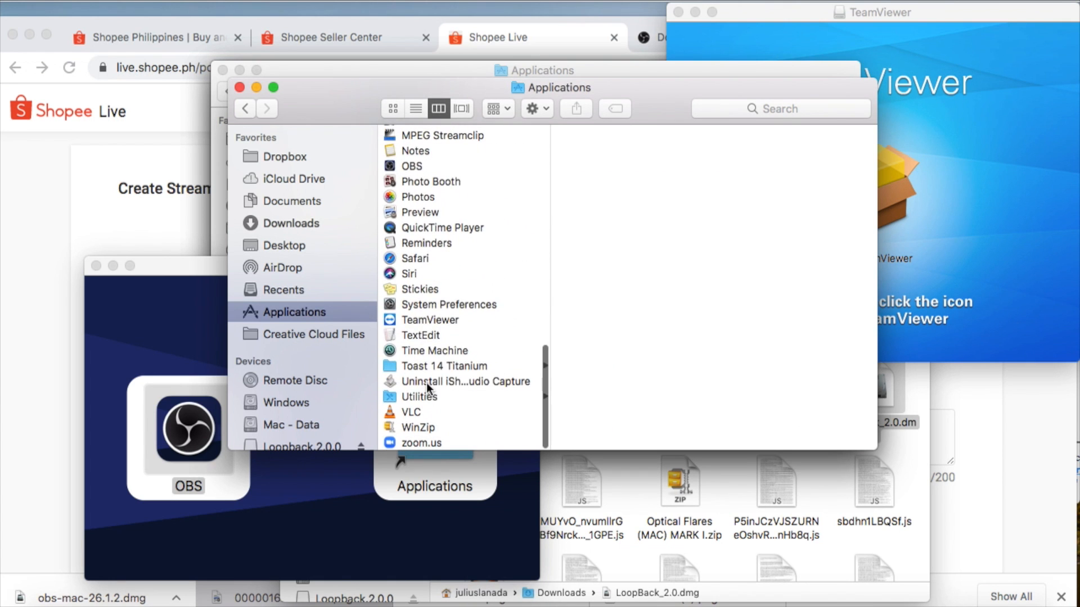
{"action": "scroll", "coordinate": [426, 384], "scroll_direction": "up", "scroll_amount": 3}
{"action": "scroll", "coordinate": [427, 387], "scroll_direction": "up", "scroll_amount": 1}
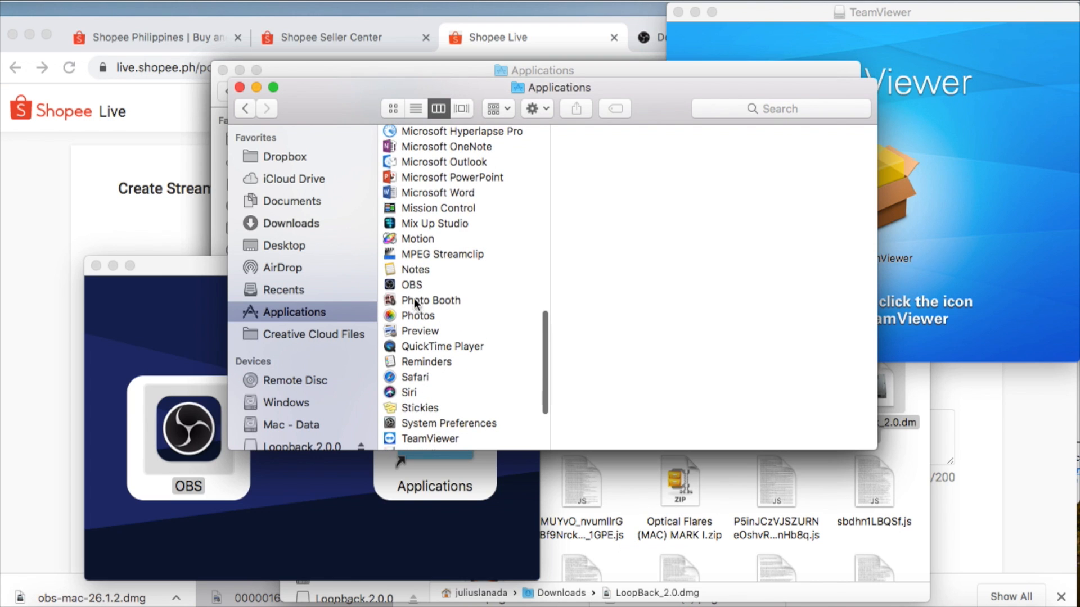
{"action": "left_click", "coordinate": [388, 284]}
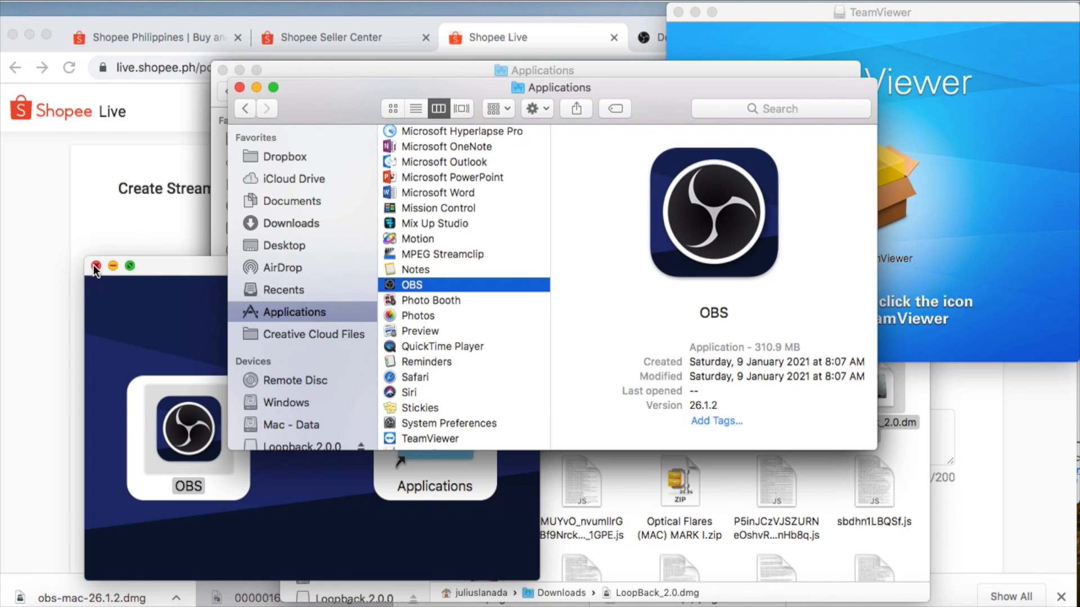
{"action": "left_click", "coordinate": [95, 266]}
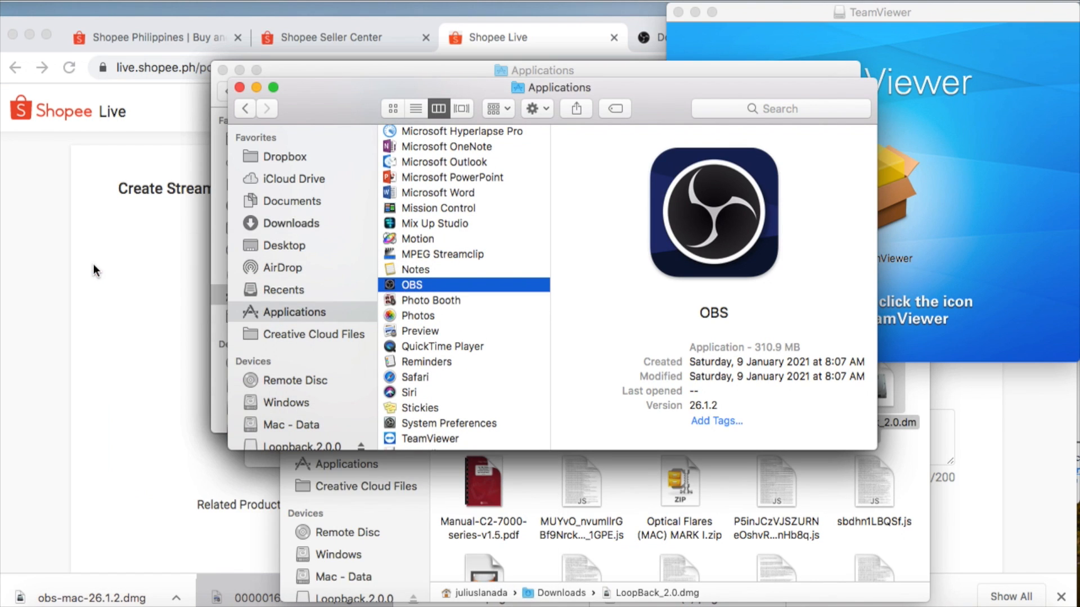
Step: Launch OBS and approve opening the application downloaded from the internet
{"action": "left_click", "coordinate": [69, 341]}
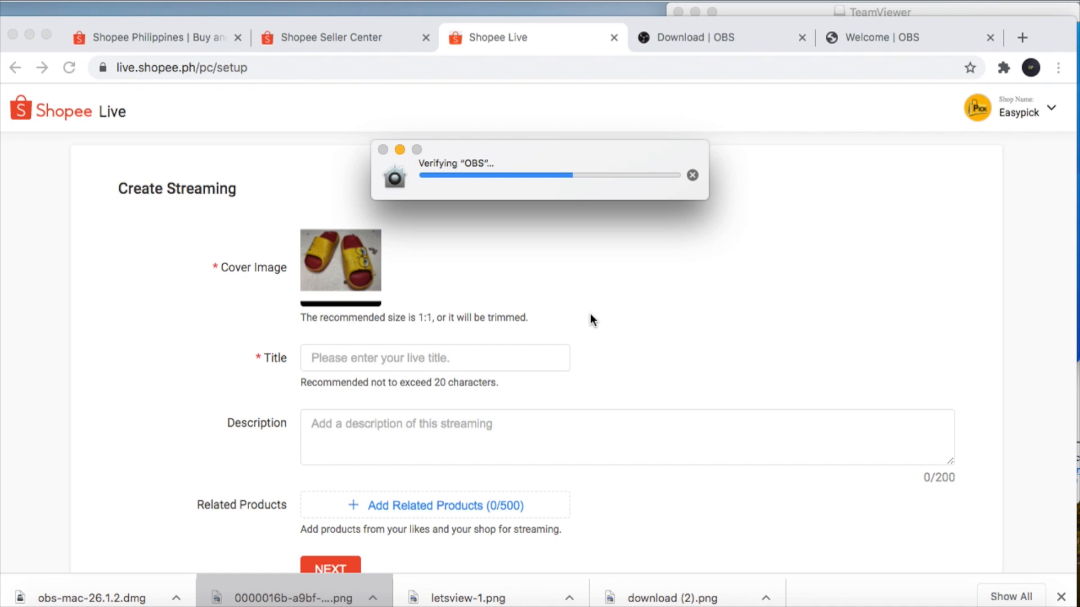
{"action": "left_click", "coordinate": [350, 263]}
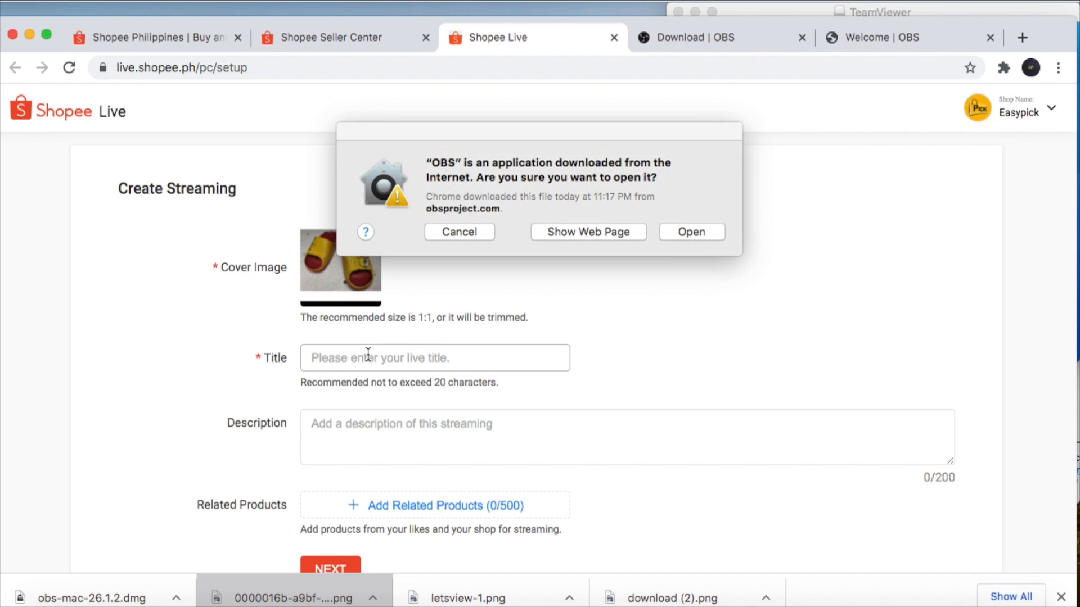
{"action": "left_click", "coordinate": [690, 231]}
{"action": "left_click", "coordinate": [439, 360]}
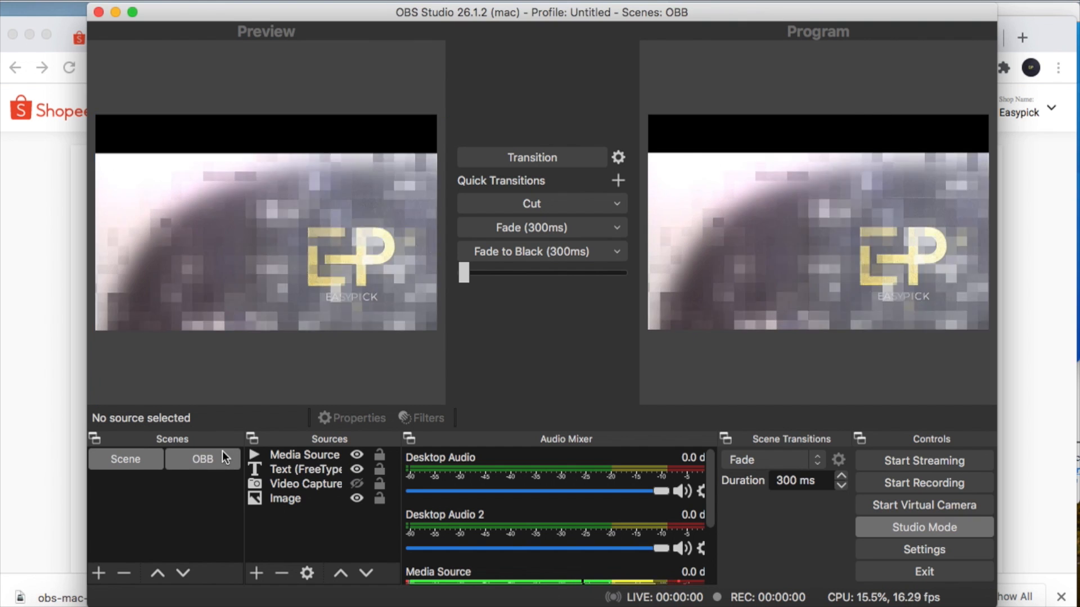
Step: Switch the preview to the scene named Scene and remove its Media Source
{"action": "left_click", "coordinate": [206, 460]}
{"action": "left_click", "coordinate": [154, 463]}
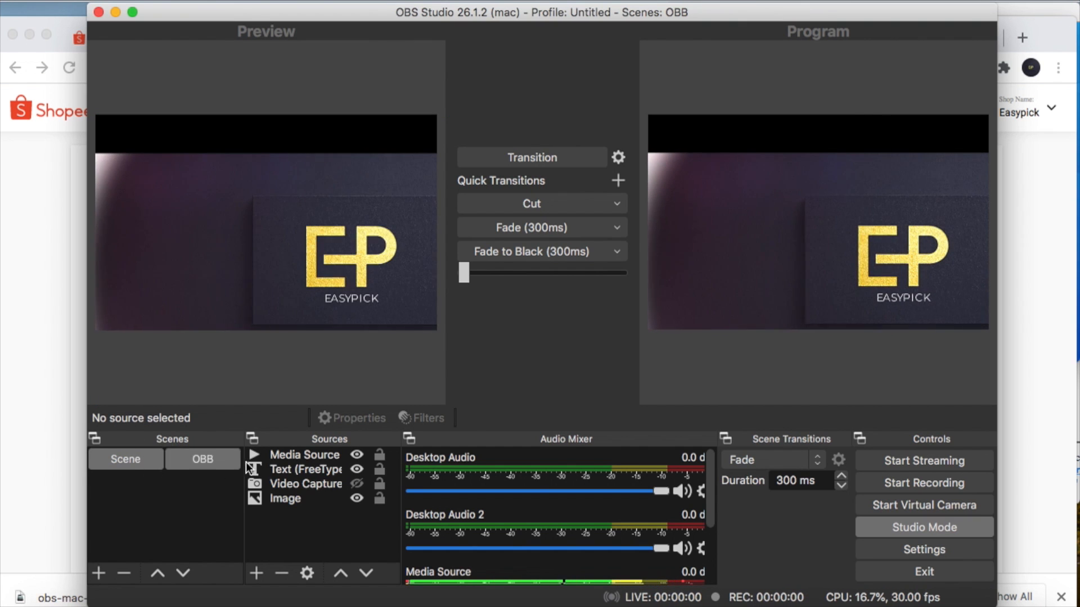
{"action": "left_click", "coordinate": [288, 457]}
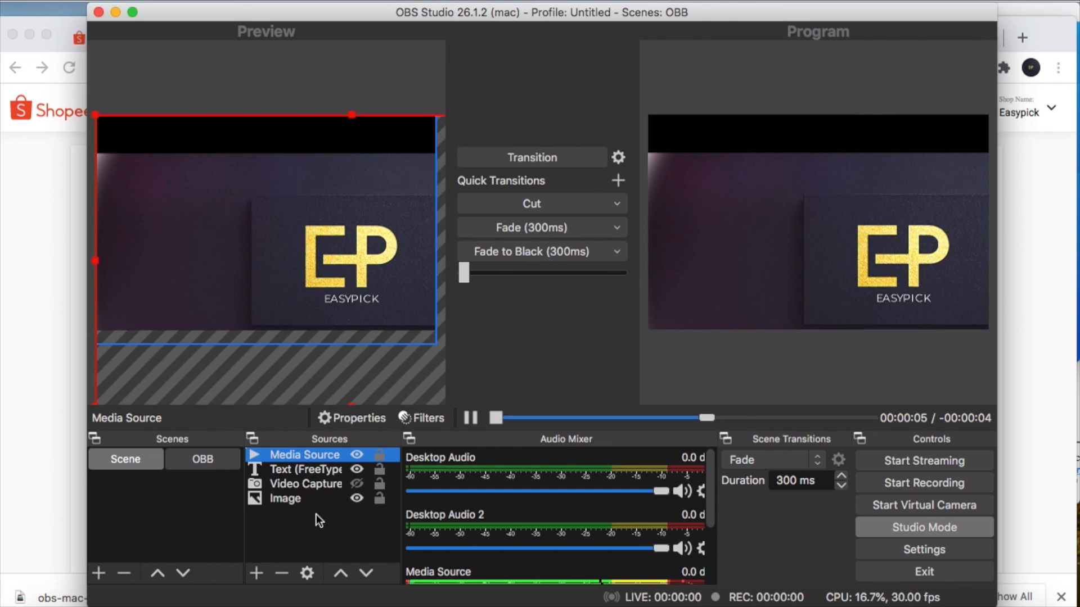
{"action": "left_click", "coordinate": [281, 573]}
{"action": "left_click", "coordinate": [638, 324]}
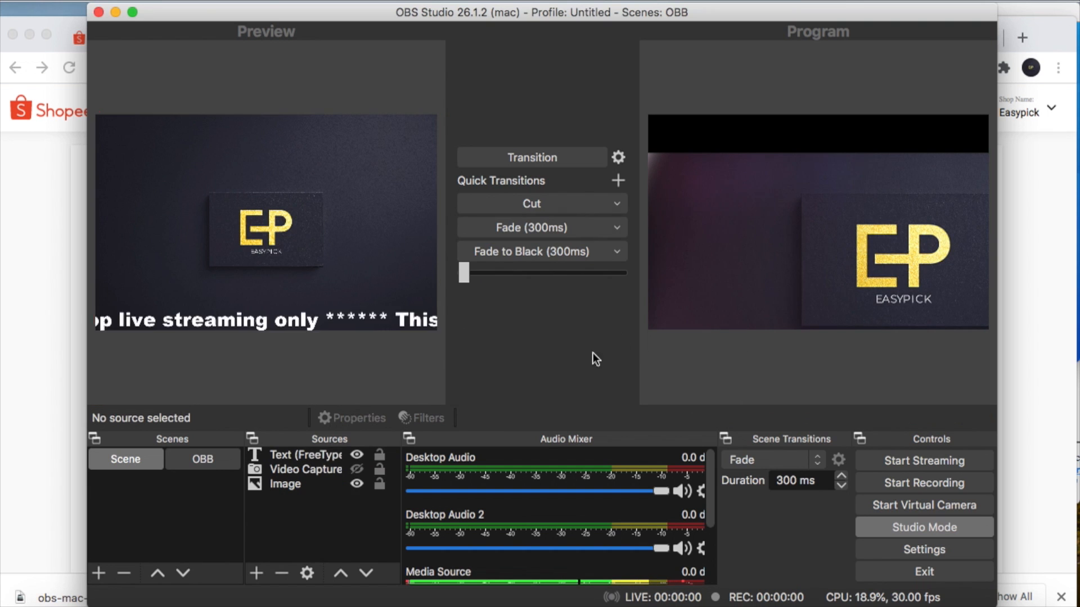
Step: Remove the Text (FreeType 2) and Video Capture Device sources from the scene named Scene, confirming both removals
{"action": "left_click", "coordinate": [316, 459]}
{"action": "left_click", "coordinate": [282, 573]}
{"action": "left_click", "coordinate": [641, 325]}
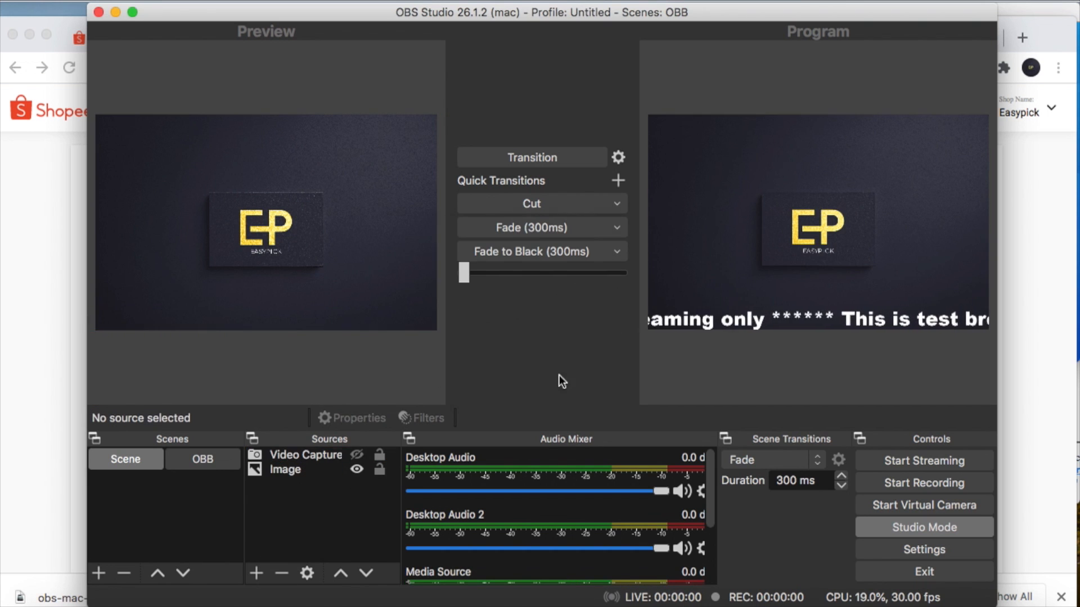
{"action": "left_click", "coordinate": [289, 456]}
{"action": "left_click", "coordinate": [284, 572]}
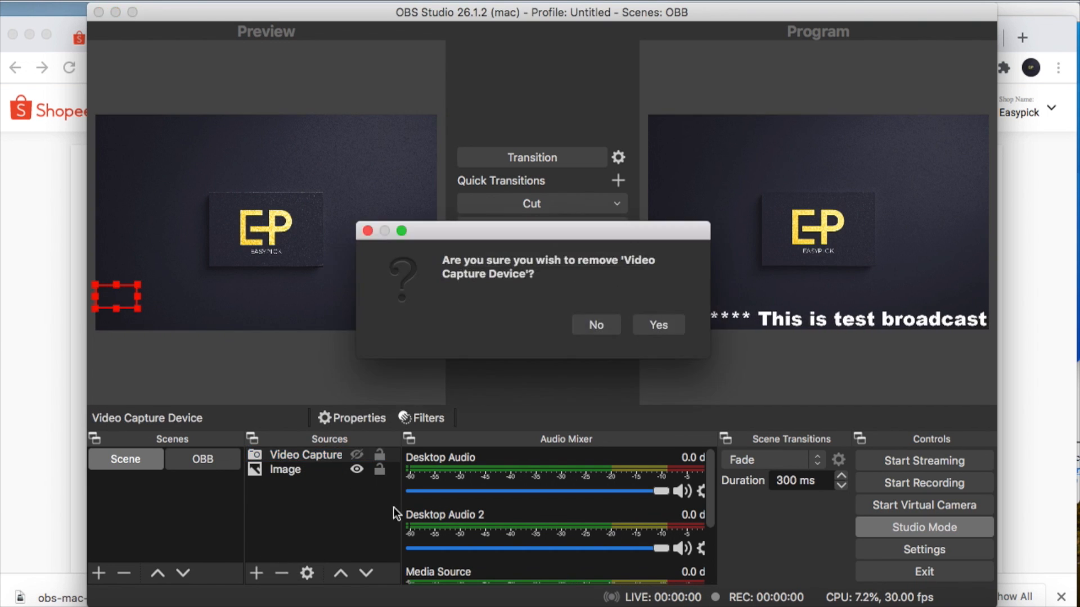
{"action": "left_click", "coordinate": [666, 329]}
Step: Remove the remaining Image source from the scene named Scene
{"action": "left_click", "coordinate": [302, 454]}
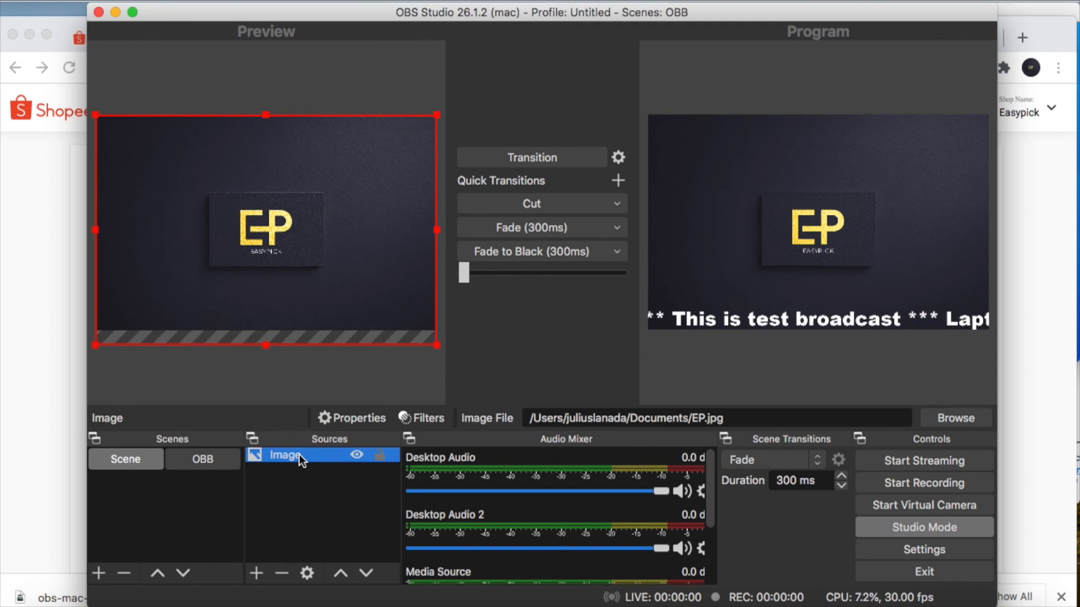
{"action": "left_click", "coordinate": [283, 572]}
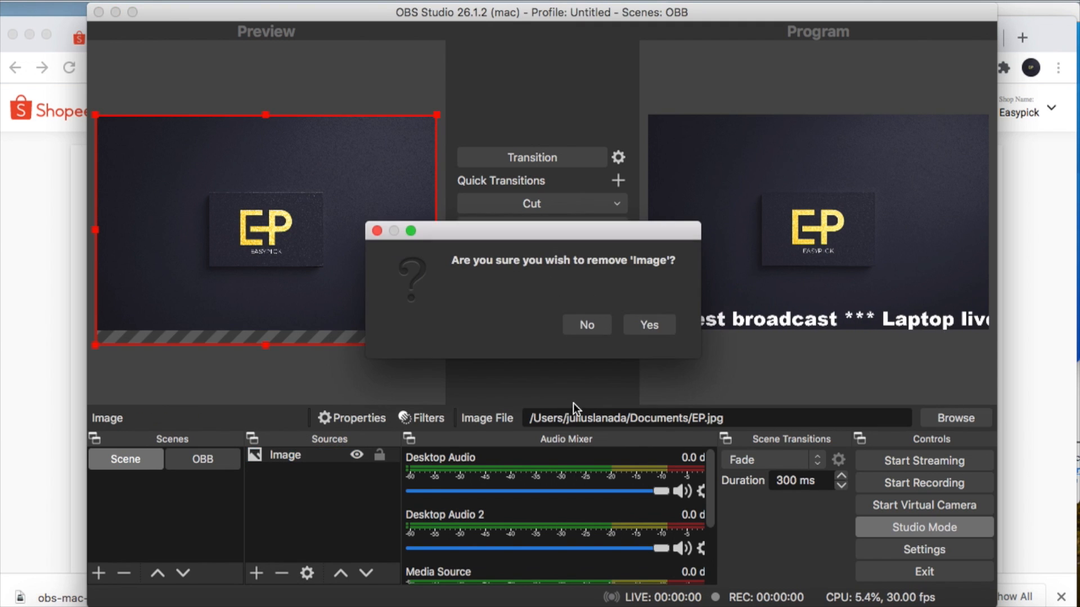
{"action": "left_click", "coordinate": [643, 327]}
Step: Delete the scene named Scene and confirm its removal
{"action": "right_click", "coordinate": [127, 459]}
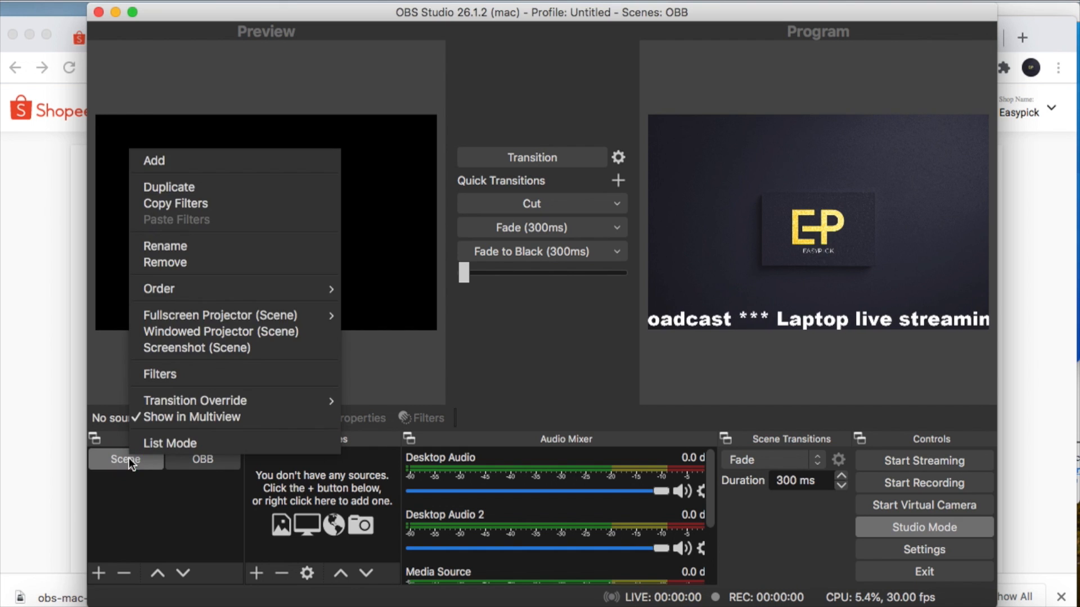
{"action": "left_click", "coordinate": [127, 497]}
{"action": "left_click", "coordinate": [124, 573]}
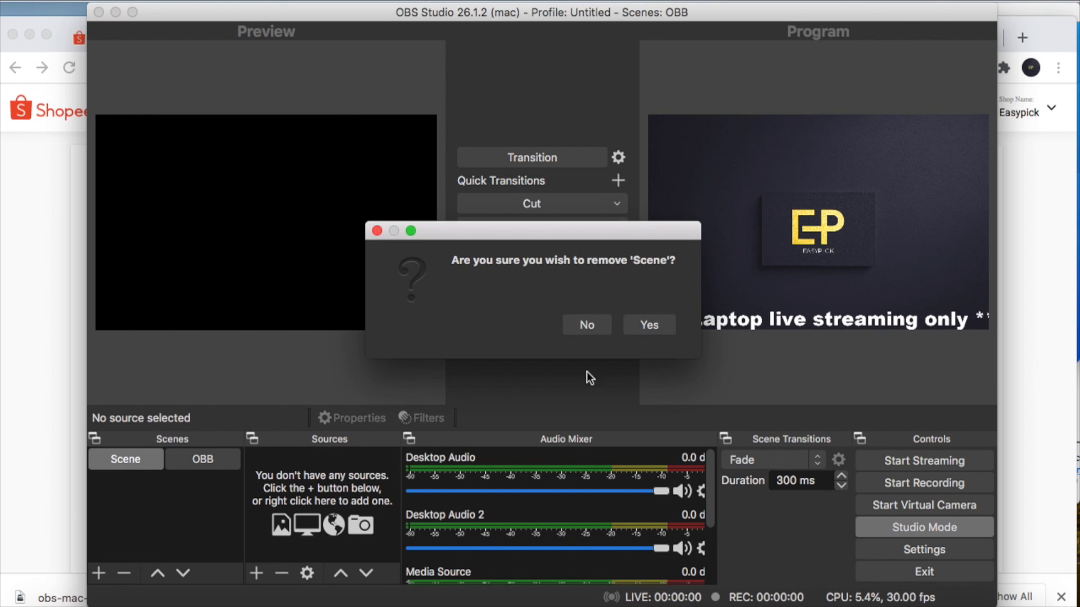
{"action": "left_click", "coordinate": [644, 325]}
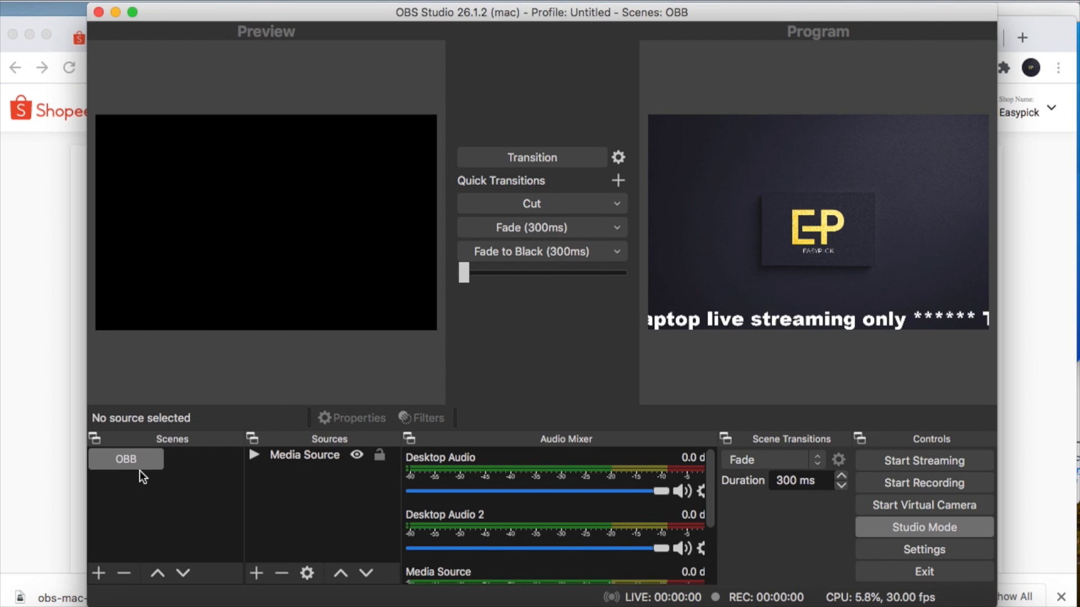
Step: Try to delete the OBB scene, and transition it from the preview to the program output
{"action": "left_click", "coordinate": [124, 573]}
{"action": "left_click", "coordinate": [641, 325]}
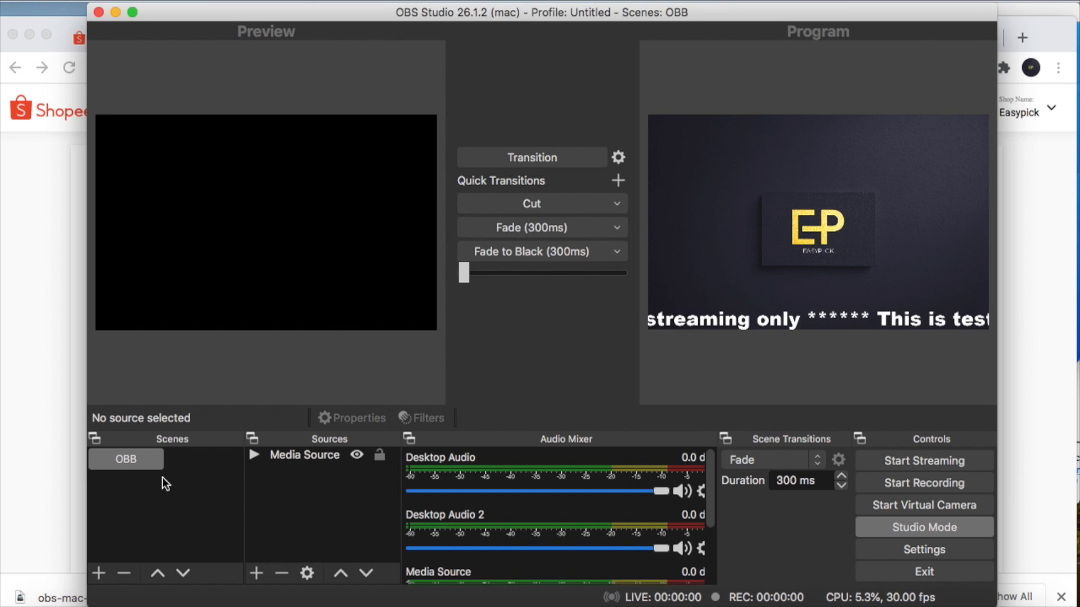
{"action": "left_click", "coordinate": [553, 163]}
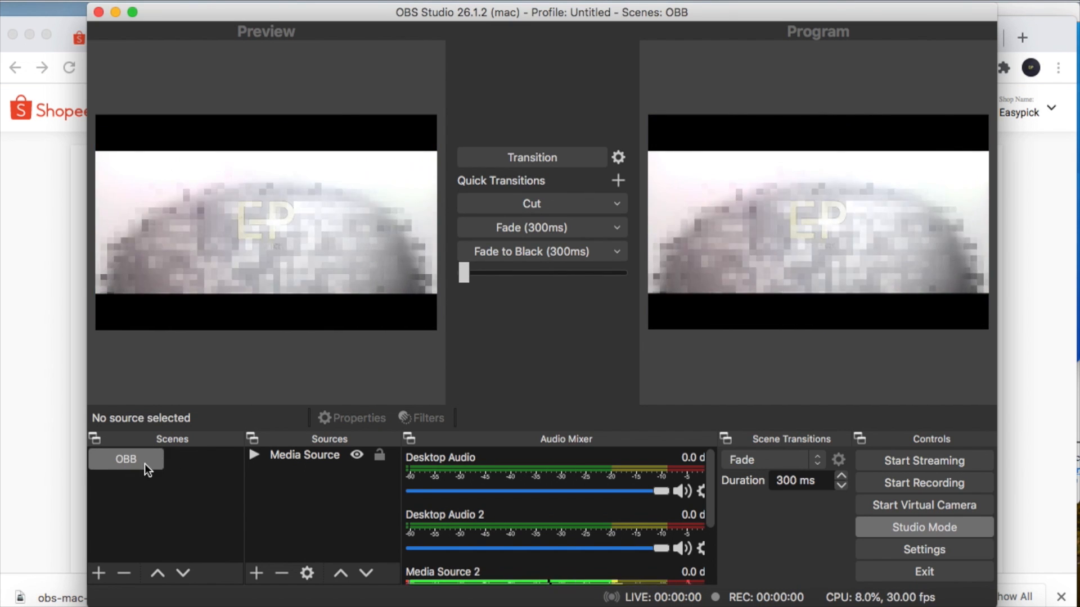
Step: Remove the Media Source from the OBB scene and confirm the removal
{"action": "left_click", "coordinate": [286, 457]}
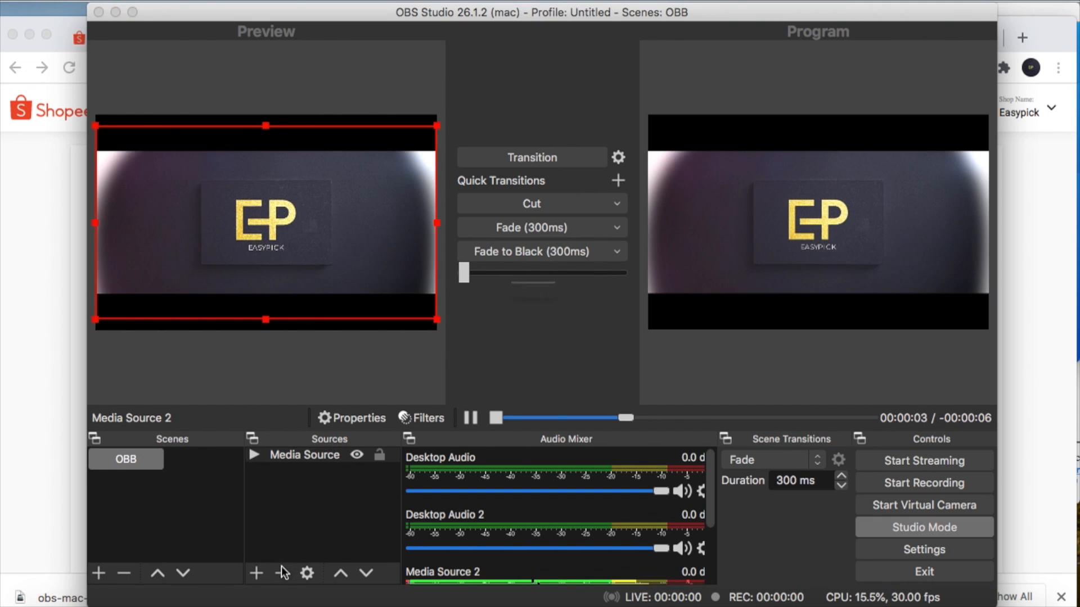
{"action": "left_click", "coordinate": [281, 573]}
{"action": "left_click", "coordinate": [663, 325]}
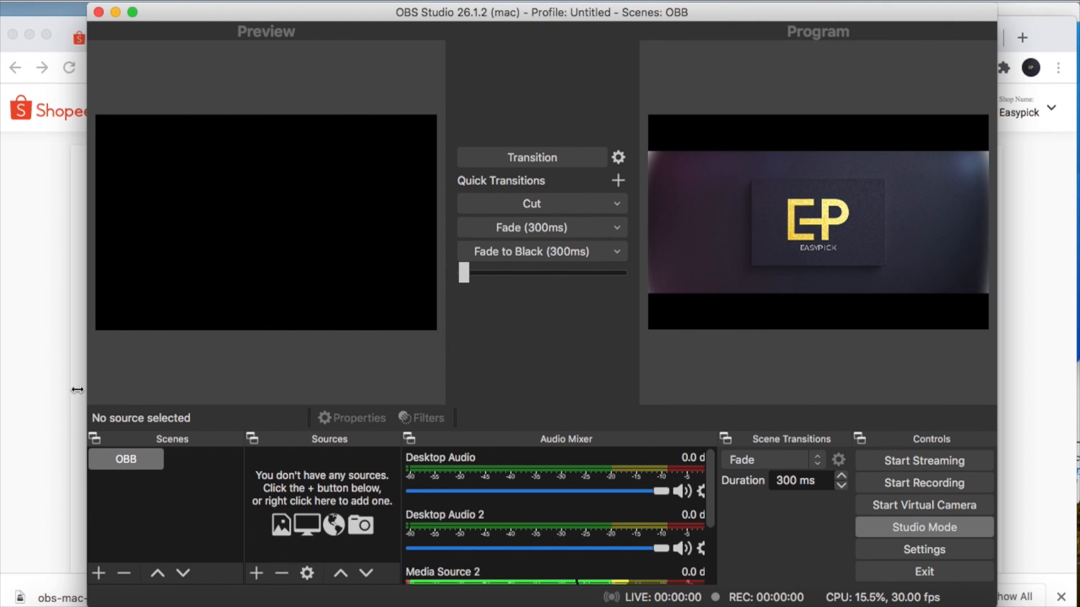
Step: Try to delete the emptied OBB scene, and transition its blank preview to the program output
{"action": "left_click", "coordinate": [123, 572]}
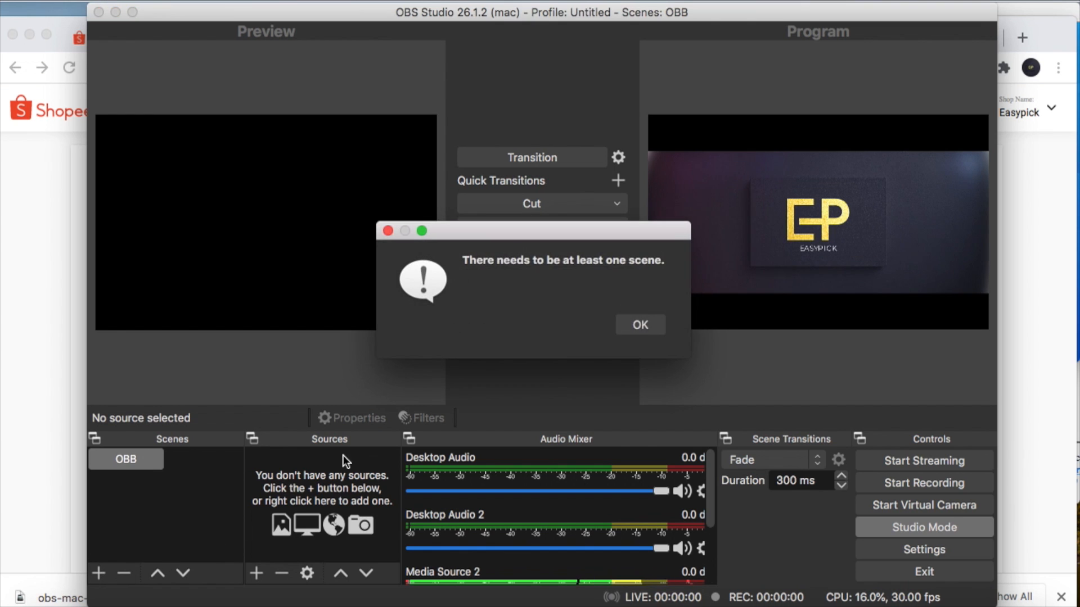
{"action": "left_click", "coordinate": [620, 331]}
{"action": "left_click", "coordinate": [535, 157]}
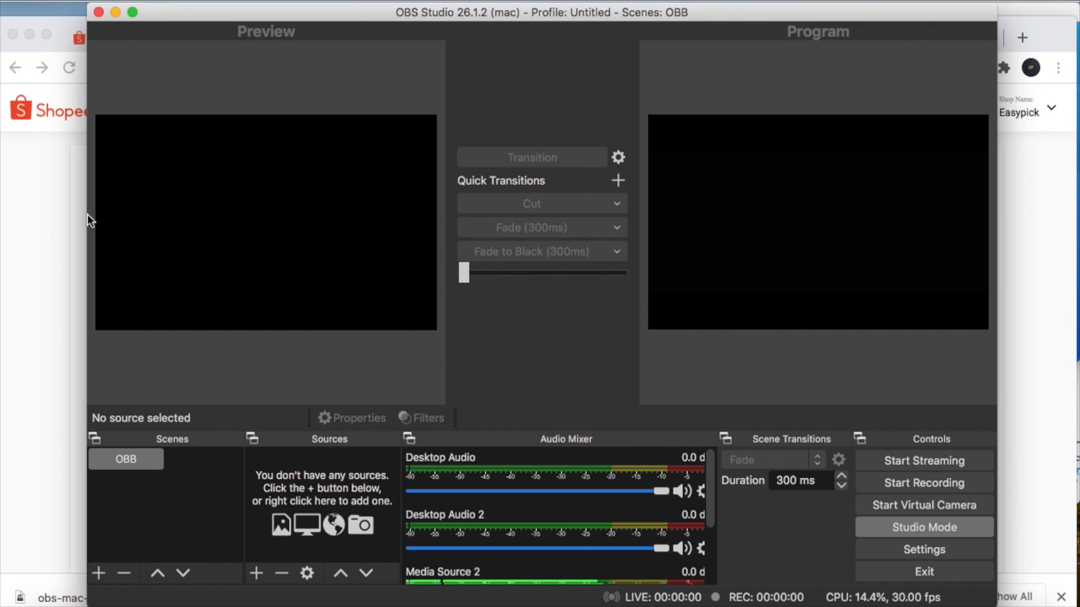
Step: Switch to Shopee Live in Chrome, title the stream "Test Broadcast" with the description "Test broadcast", and proceed to the preview page
{"action": "left_click", "coordinate": [60, 214]}
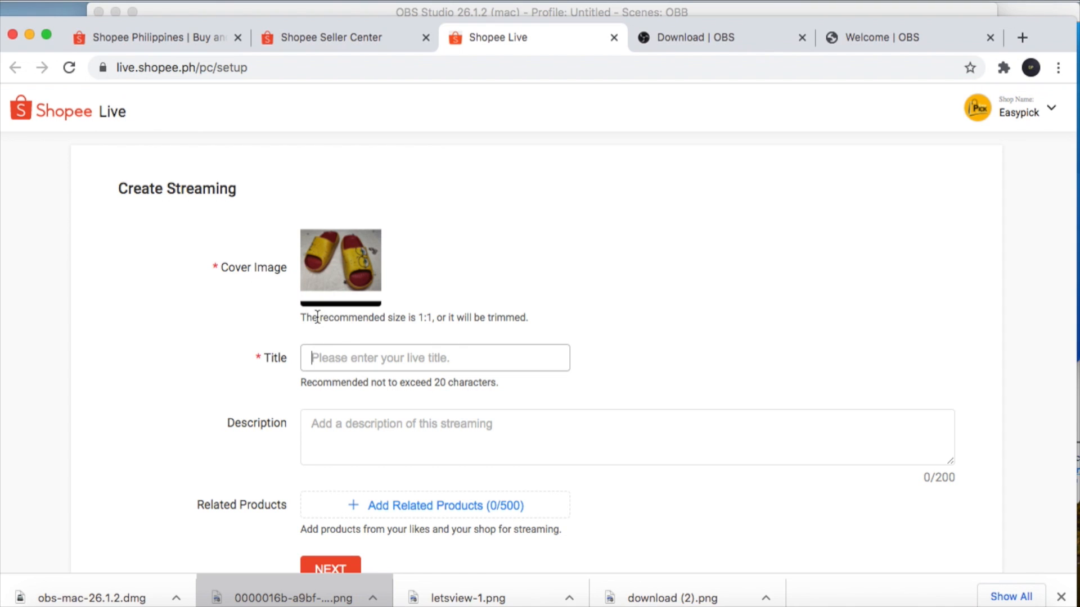
{"action": "left_click", "coordinate": [345, 360]}
{"action": "type", "text": "Test Broadcast"}
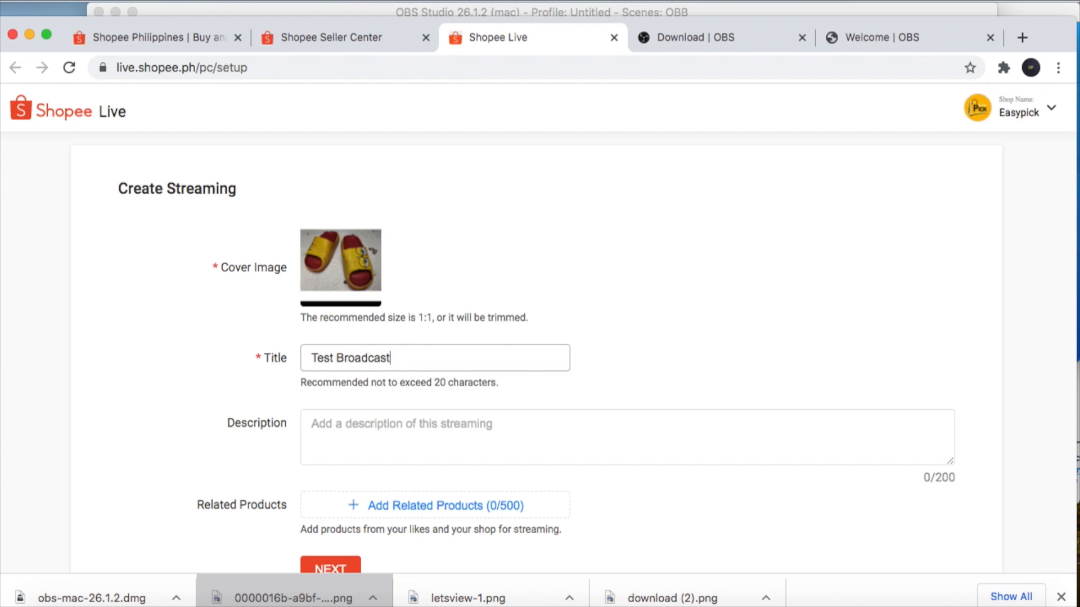
{"action": "key", "text": "Tab"}
{"action": "type", "text": "Te"}
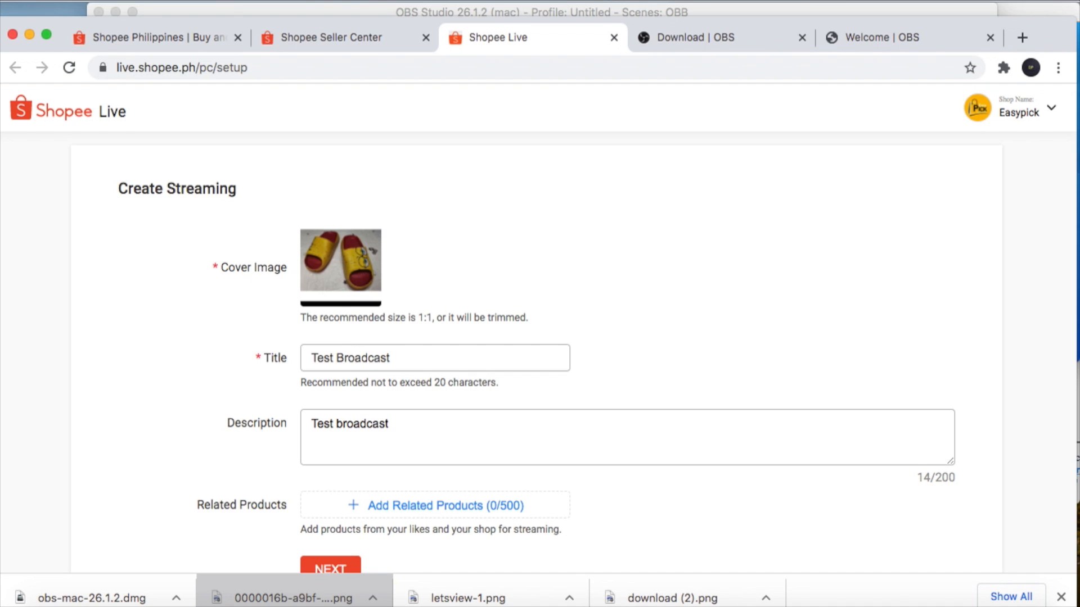
{"action": "scroll", "coordinate": [330, 412], "scroll_direction": "down", "scroll_amount": 5}
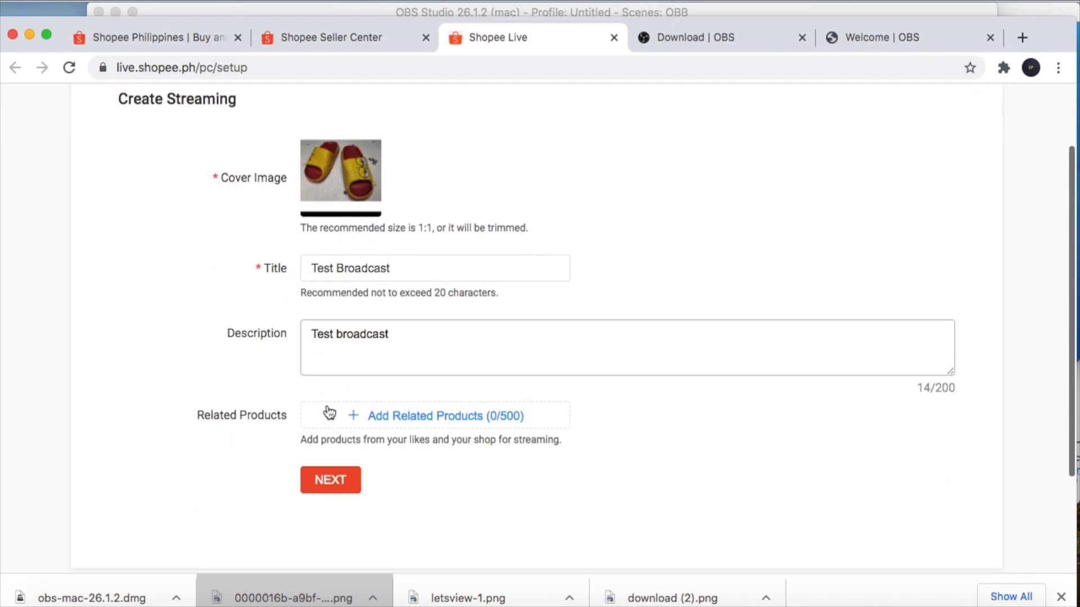
{"action": "left_click", "coordinate": [330, 458]}
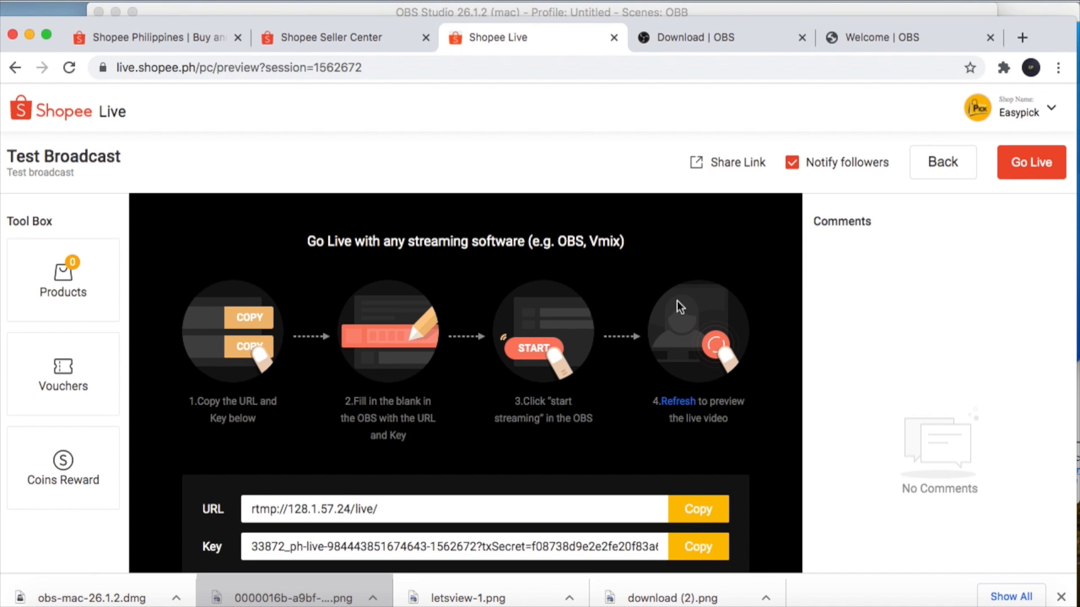
Step: Return to the Create Streaming form, review its cover image, title, description and related products, and proceed to the preview page again
{"action": "left_click", "coordinate": [956, 166]}
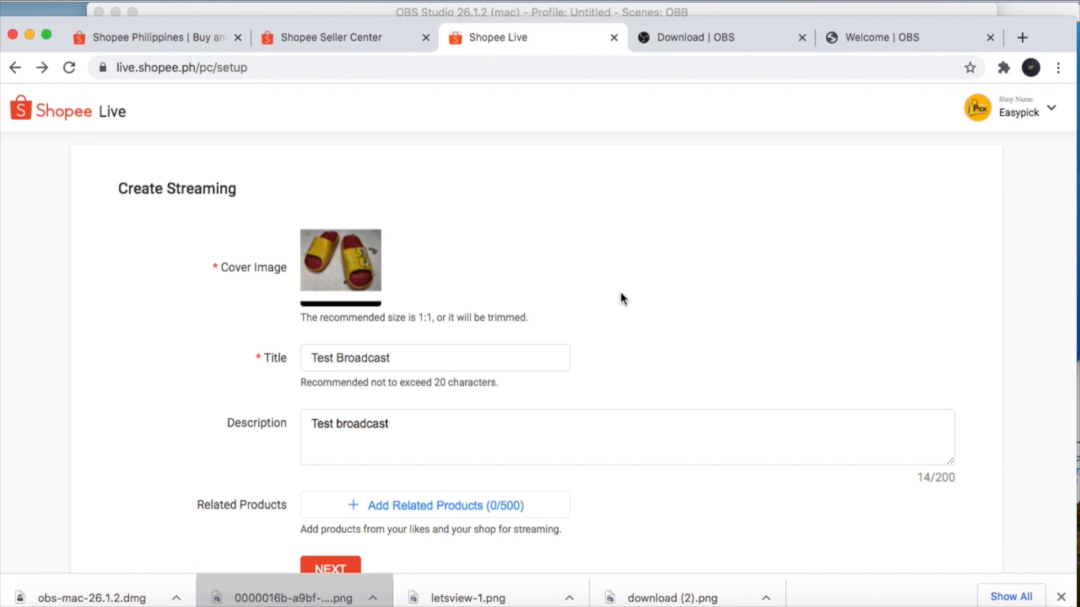
{"action": "scroll", "coordinate": [620, 292], "scroll_direction": "down", "scroll_amount": 5}
{"action": "scroll", "coordinate": [620, 292], "scroll_direction": "up", "scroll_amount": 5}
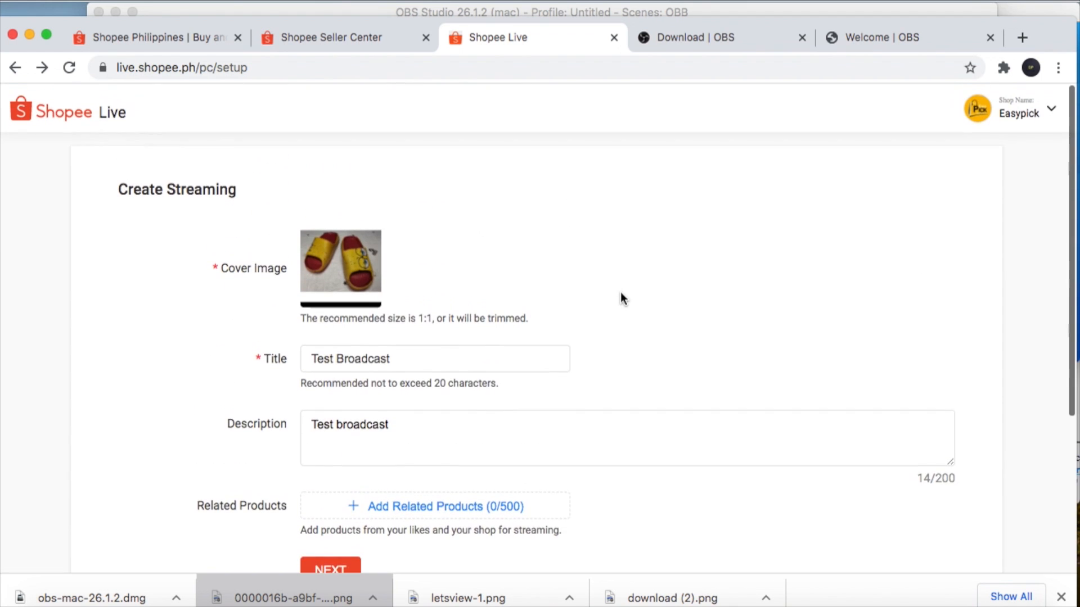
{"action": "scroll", "coordinate": [606, 292], "scroll_direction": "down", "scroll_amount": 3}
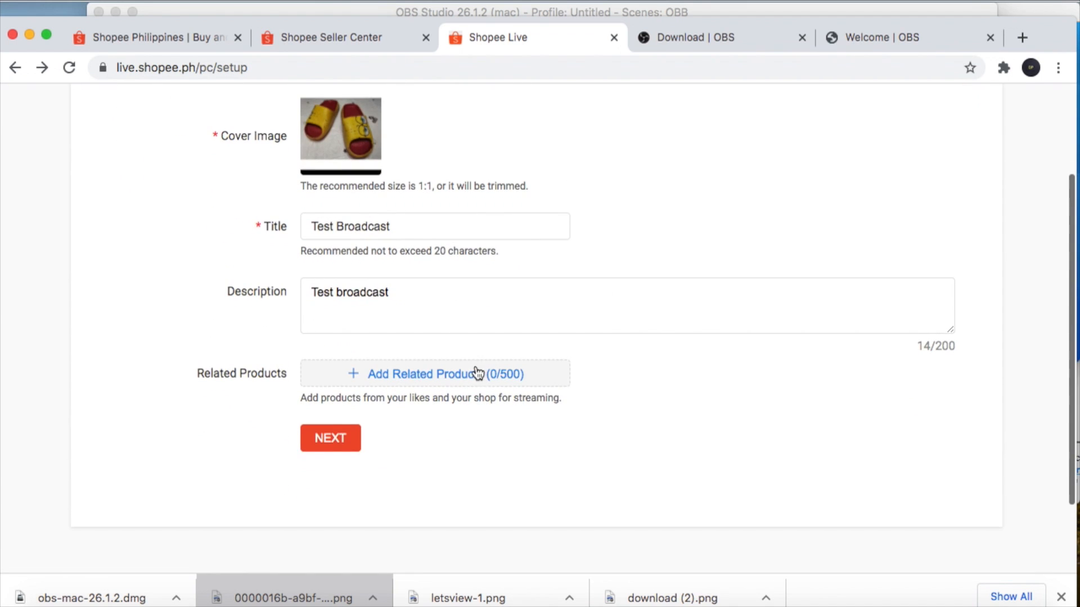
{"action": "scroll", "coordinate": [433, 406], "scroll_direction": "up", "scroll_amount": 3}
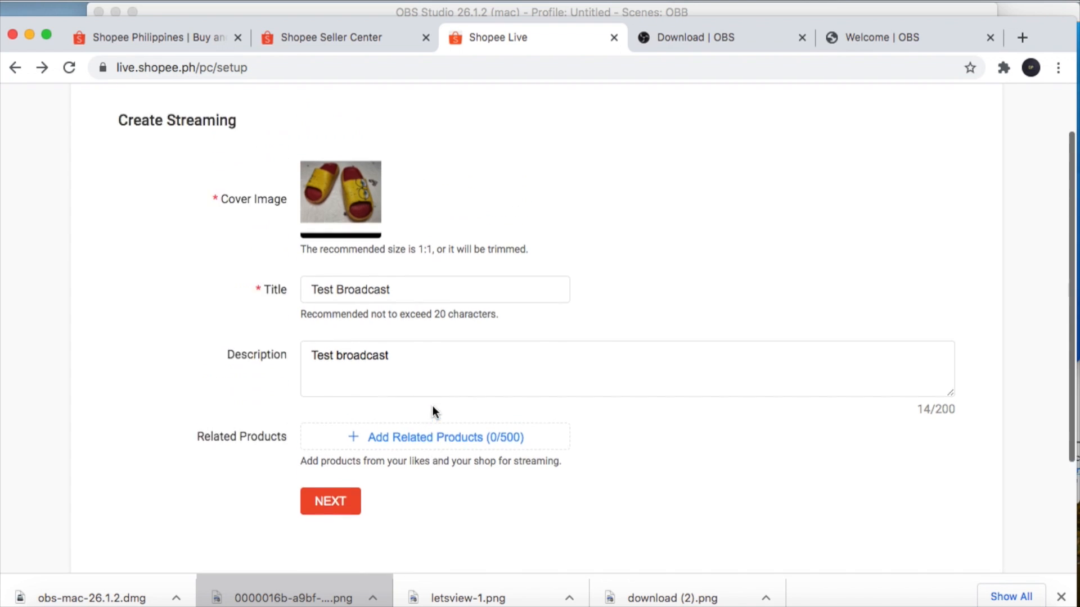
{"action": "scroll", "coordinate": [433, 406], "scroll_direction": "down", "scroll_amount": 3}
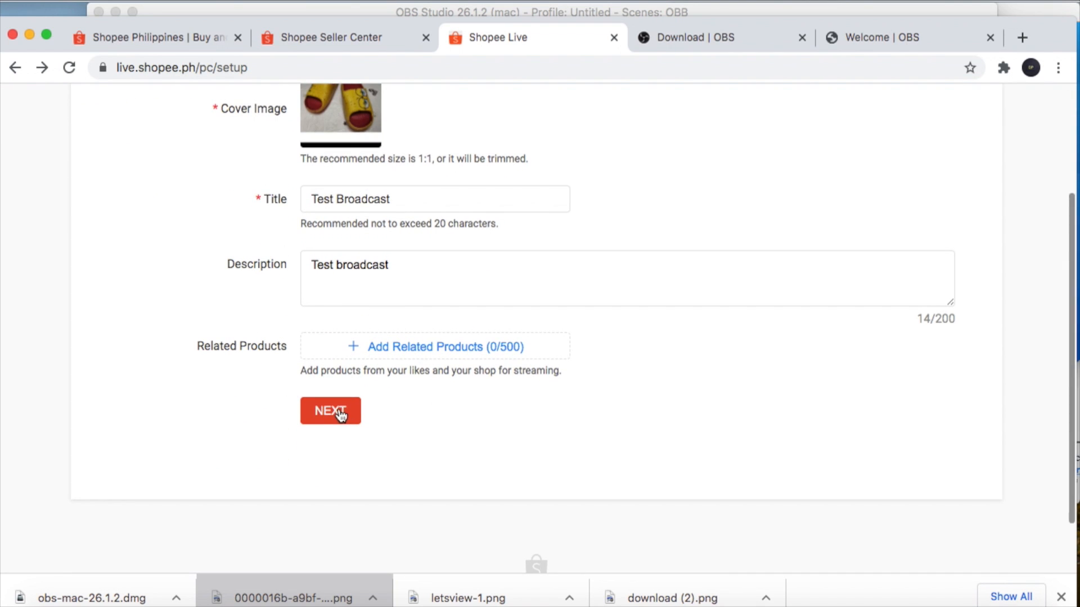
{"action": "left_click", "coordinate": [337, 411]}
Step: Copy the streaming URL from Shopee Live's preview page and switch to OBS Studio
{"action": "scroll", "coordinate": [407, 378], "scroll_direction": "down", "scroll_amount": 2}
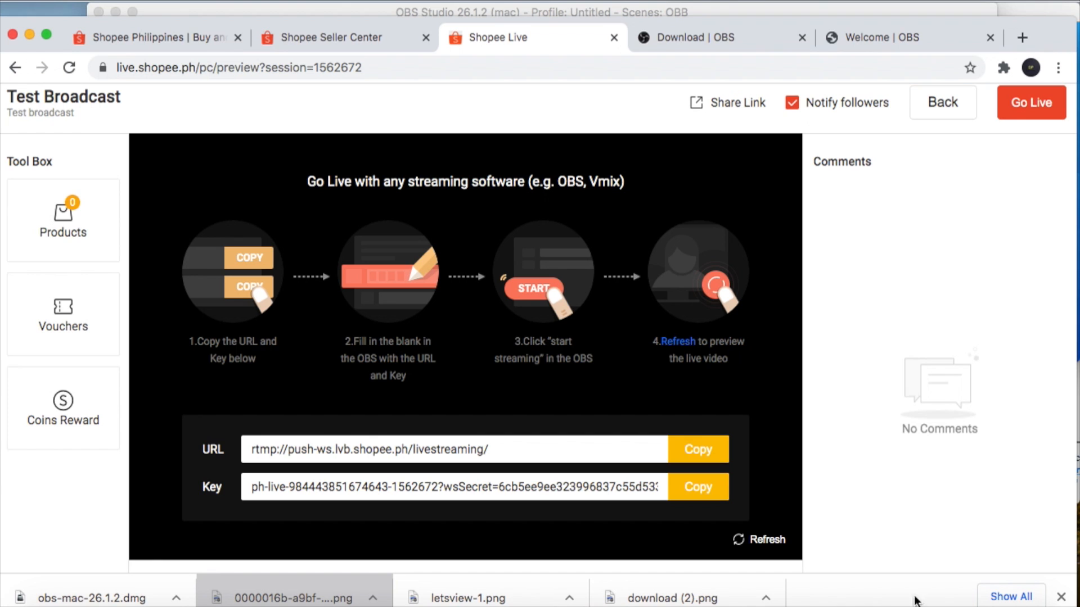
{"action": "left_click", "coordinate": [706, 449]}
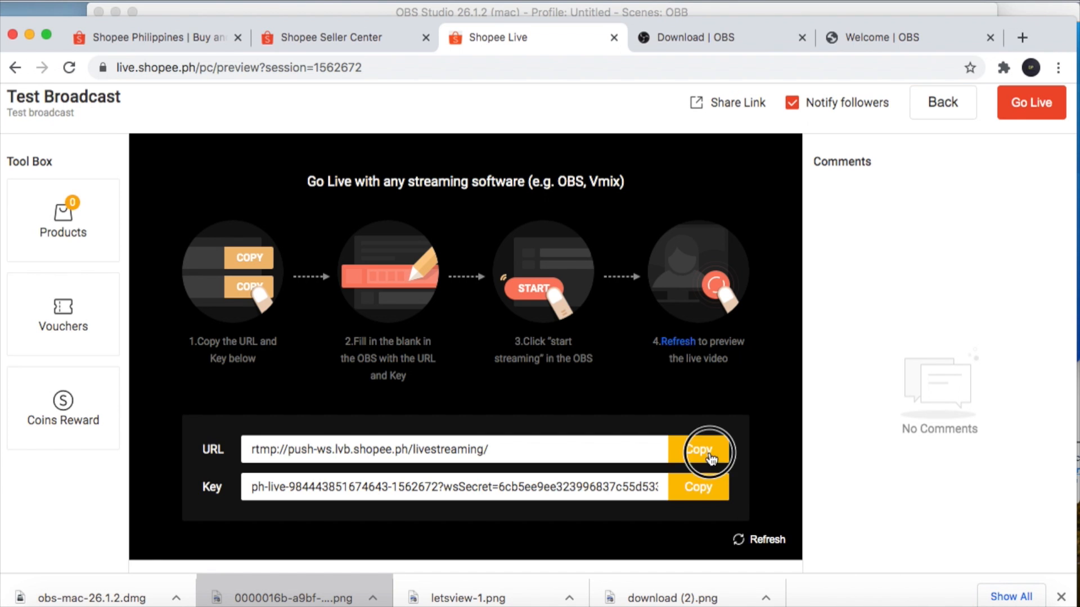
{"action": "left_click", "coordinate": [880, 606]}
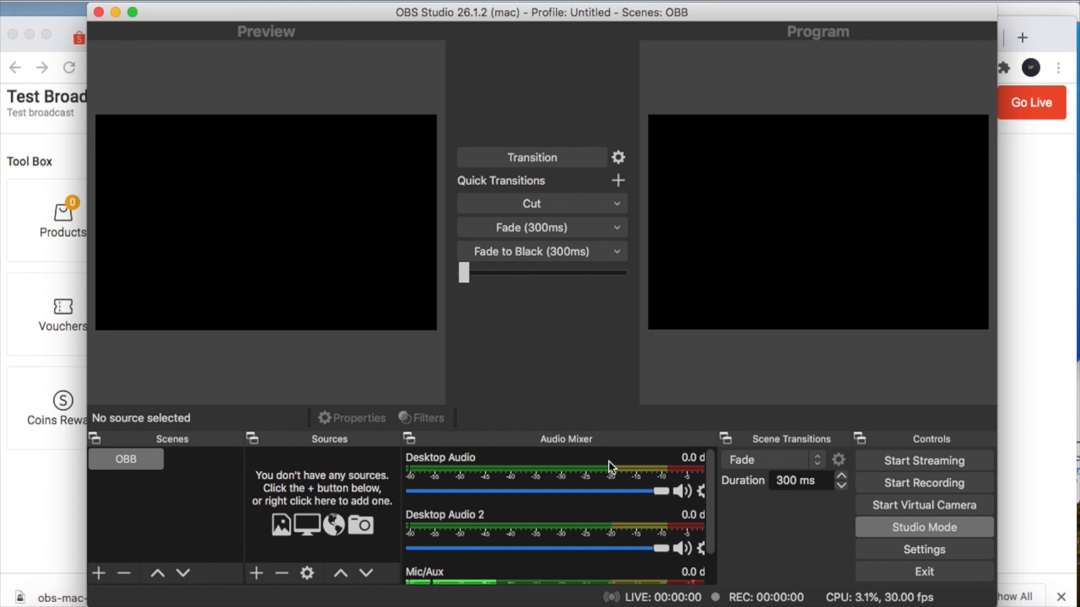
Step: Add a new scene named "Scene 1"
{"action": "left_click", "coordinate": [99, 573]}
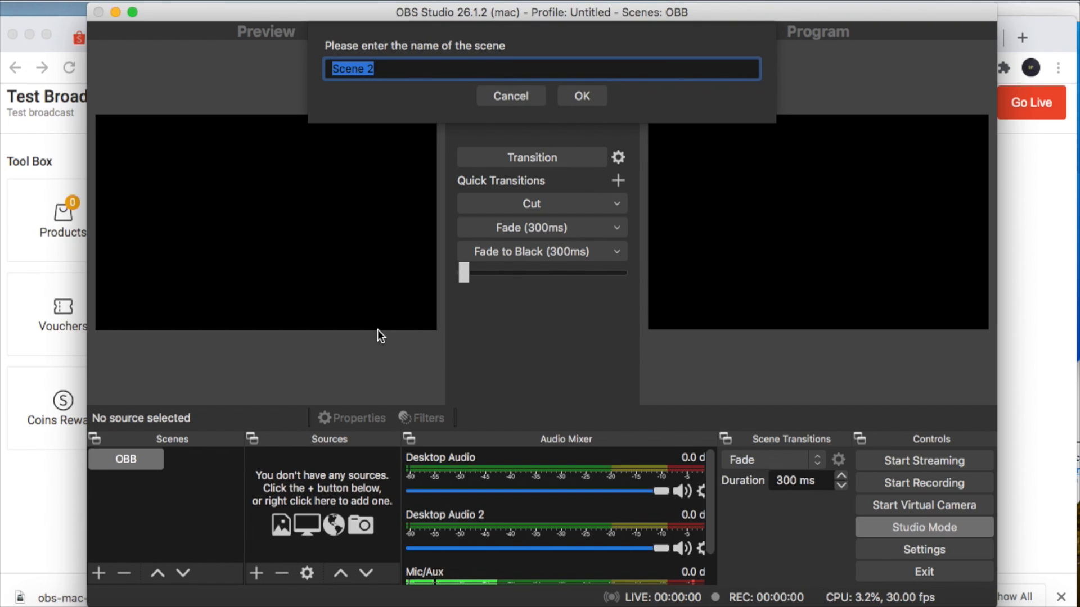
{"action": "key", "text": "Right"}
{"action": "key", "text": "BackSpace"}
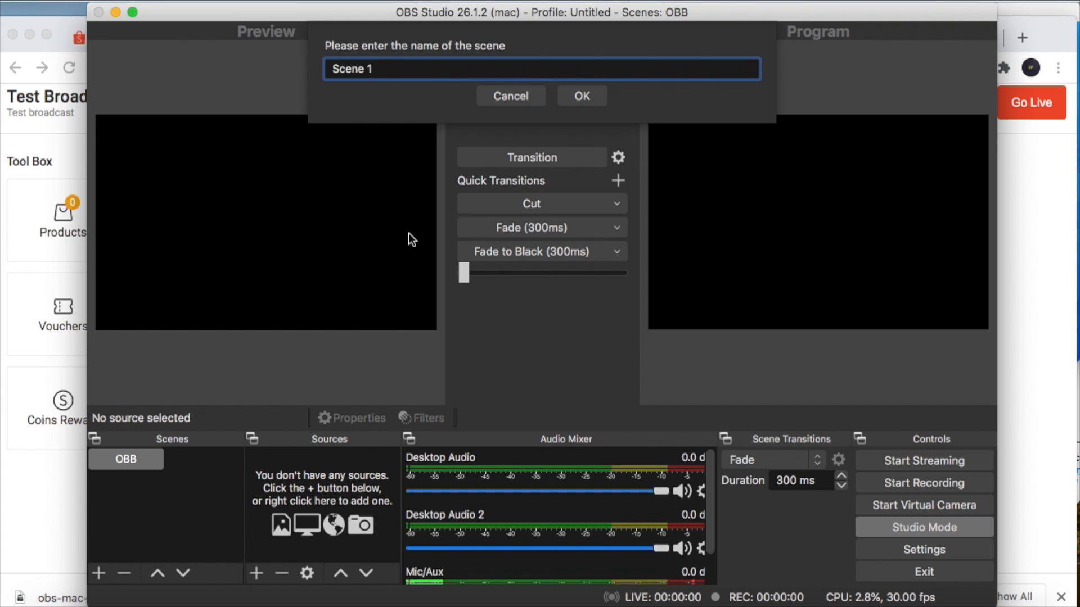
{"action": "left_click", "coordinate": [582, 96]}
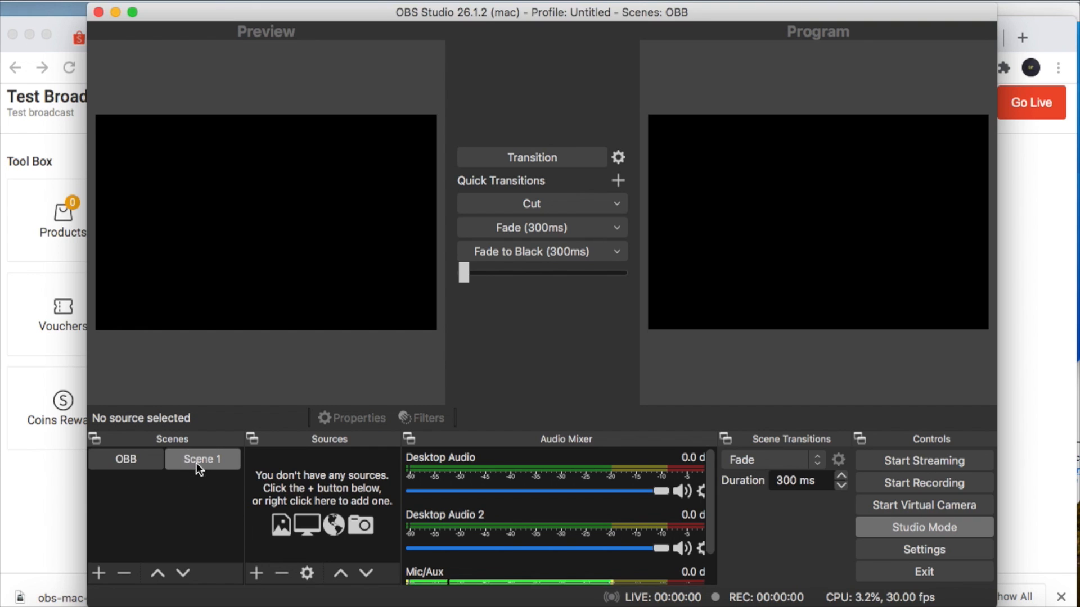
Step: Add a Video Capture Device source using FaceTime HD Camera (Built-in) to Scene 1, and shrink it into the preview's lower-left area
{"action": "left_click", "coordinate": [258, 572]}
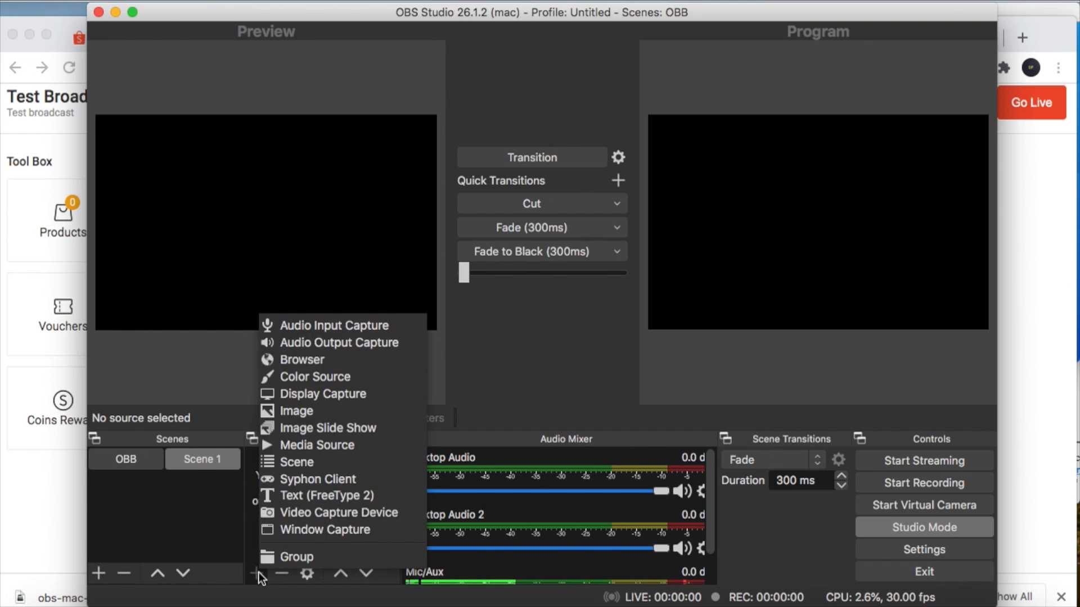
{"action": "left_click", "coordinate": [288, 515]}
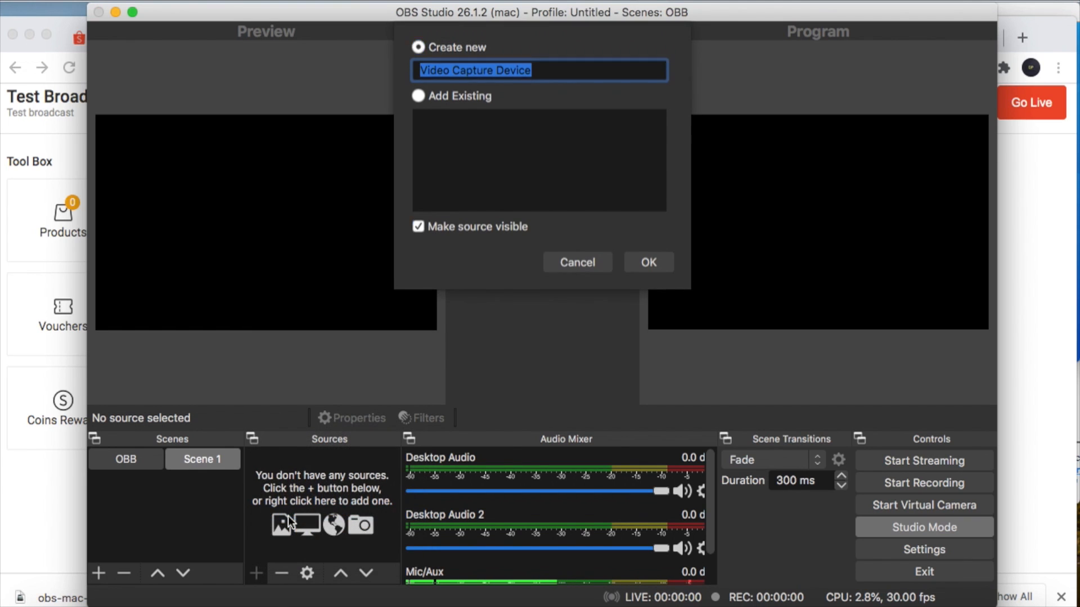
{"action": "left_click", "coordinate": [626, 262]}
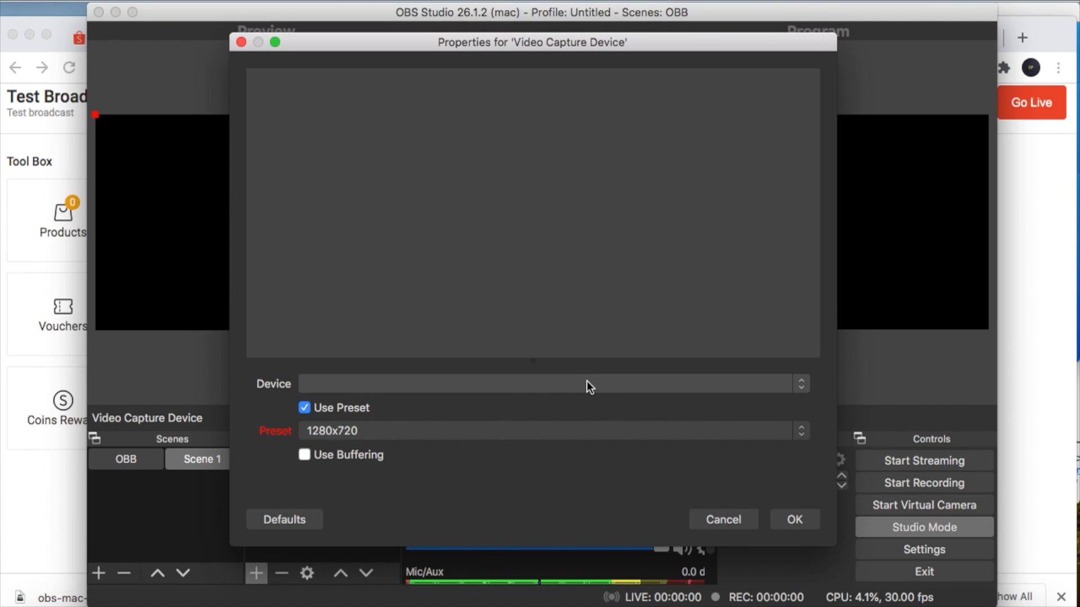
{"action": "left_click", "coordinate": [586, 384]}
{"action": "left_click", "coordinate": [577, 398]}
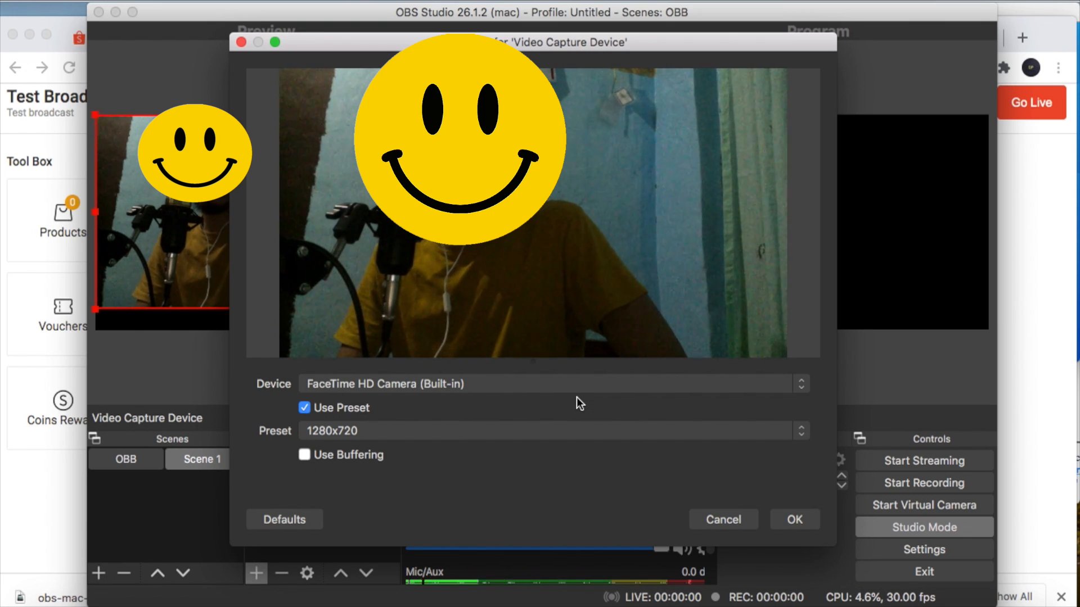
{"action": "left_click", "coordinate": [806, 520]}
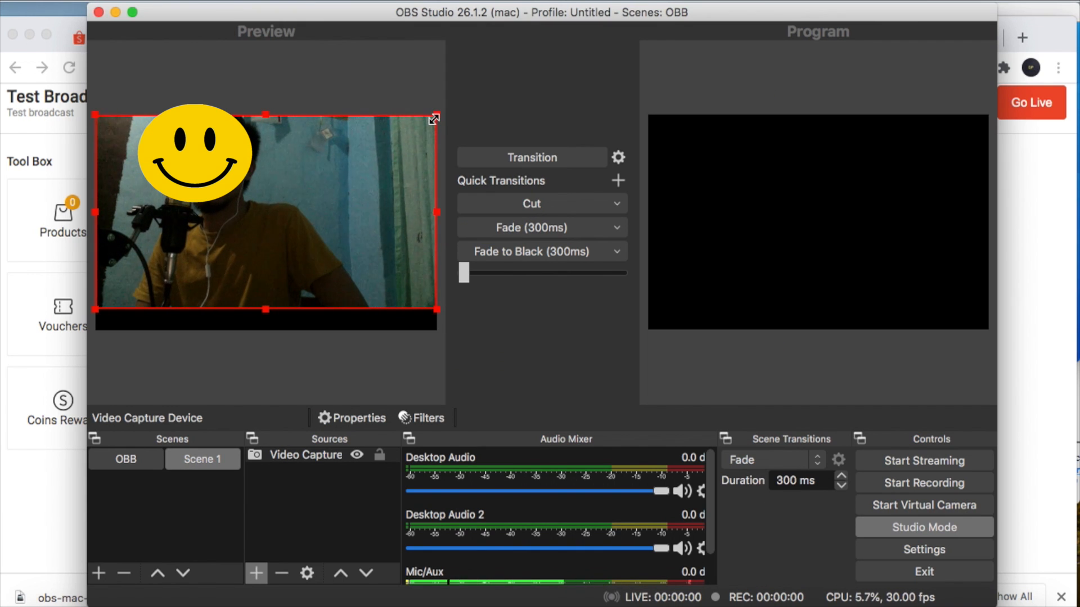
{"action": "left_click_drag", "start_coordinate": [434, 118], "coordinate": [107, 256]}
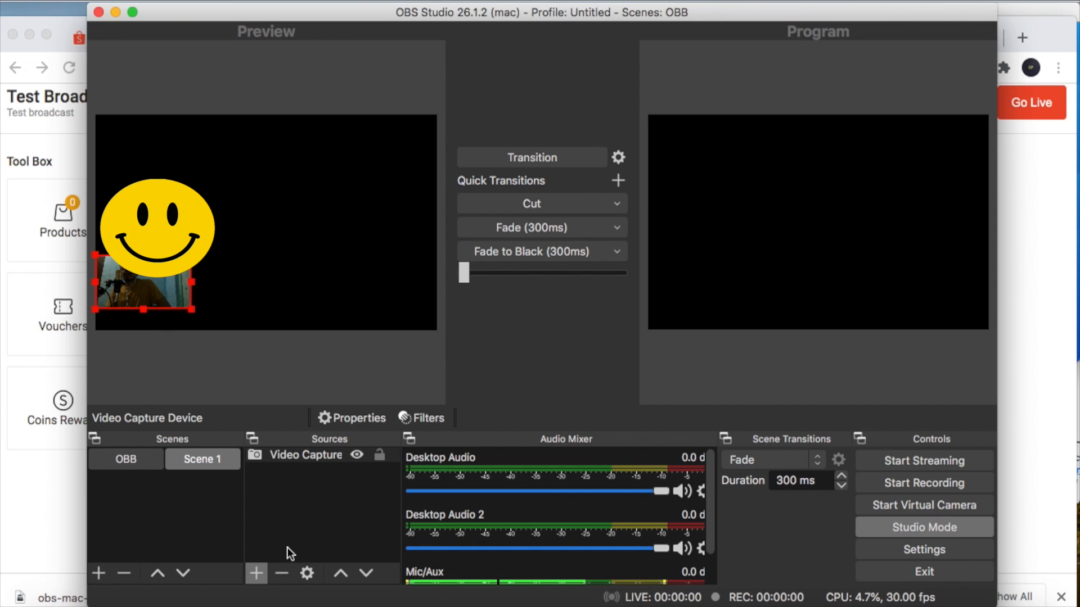
Step: Enlarge the camera source from the preview's lower-left area to the full width of the canvas
{"action": "left_click_drag", "start_coordinate": [193, 258], "coordinate": [436, 213]}
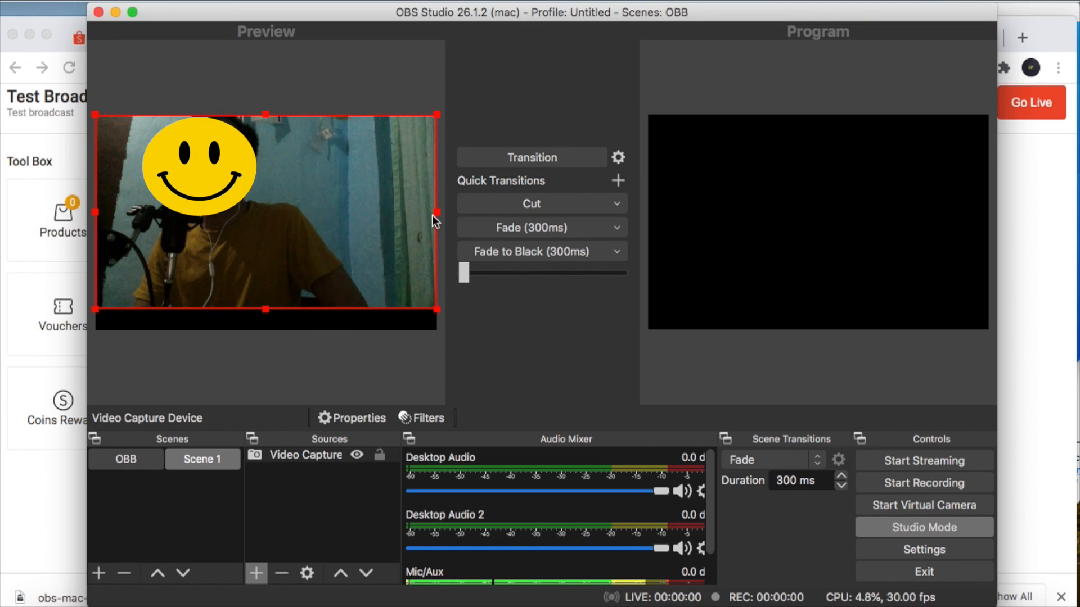
{"action": "left_click", "coordinate": [278, 355]}
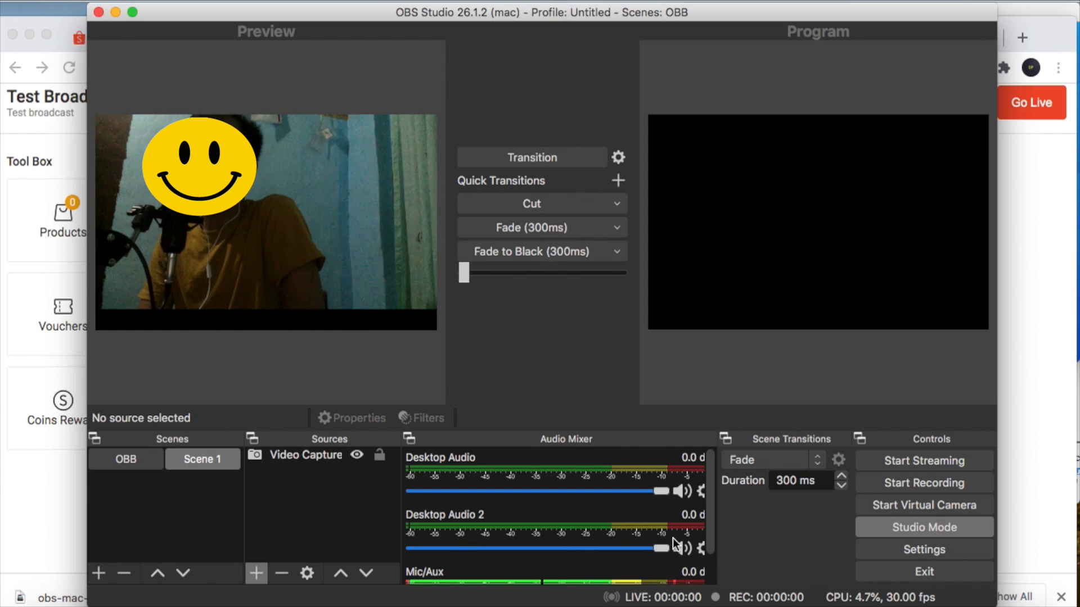
Step: Review the Output settings and check which global desktop and microphone devices are selected in the Audio settings
{"action": "left_click", "coordinate": [930, 551]}
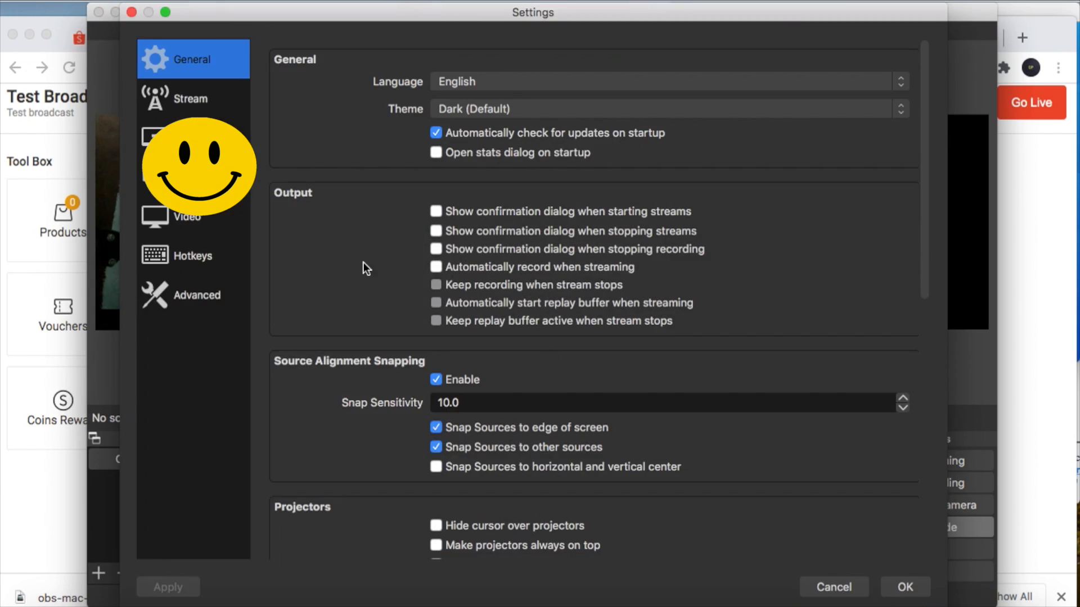
{"action": "left_click", "coordinate": [197, 141]}
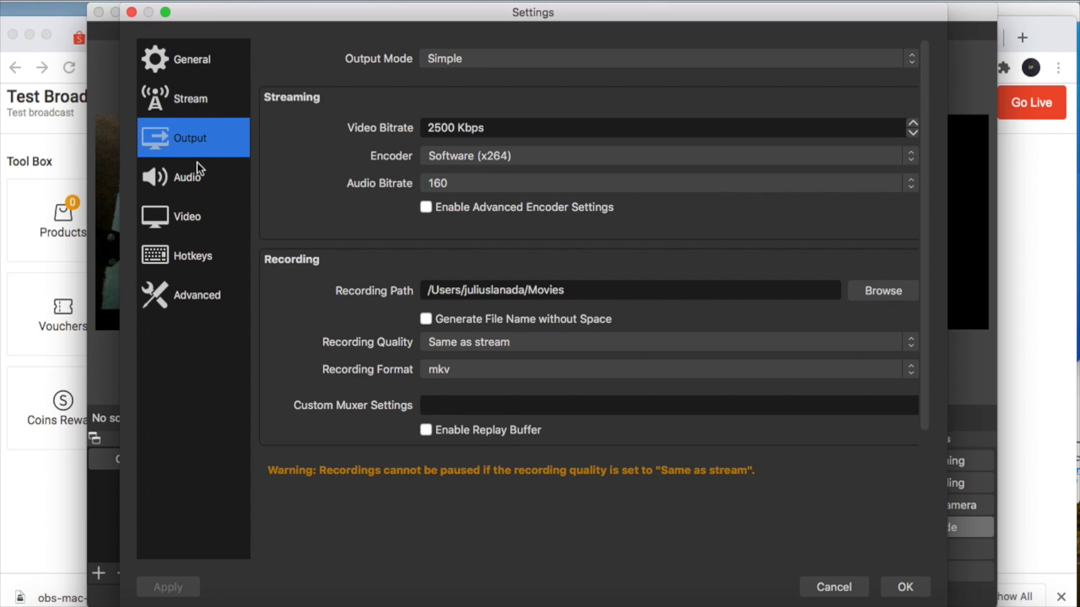
{"action": "left_click", "coordinate": [197, 177]}
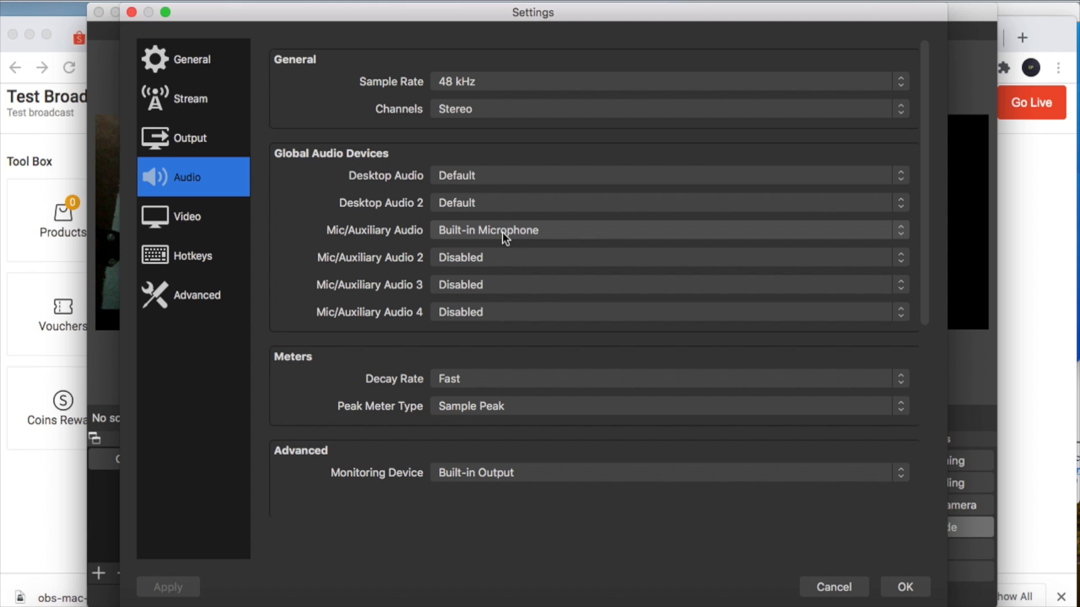
{"action": "left_click", "coordinate": [896, 587]}
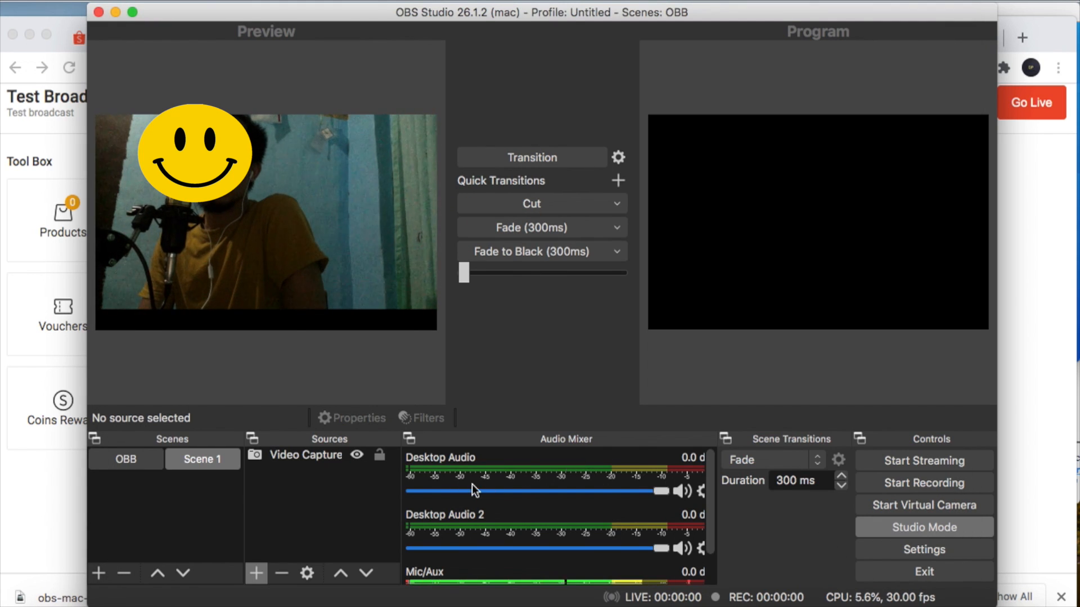
Step: Shrink the Video Capture Device source to a small picture in the preview's lower-left area
{"action": "left_click", "coordinate": [310, 457]}
{"action": "left_click_drag", "start_coordinate": [437, 116], "coordinate": [178, 263]}
{"action": "left_click", "coordinate": [308, 456]}
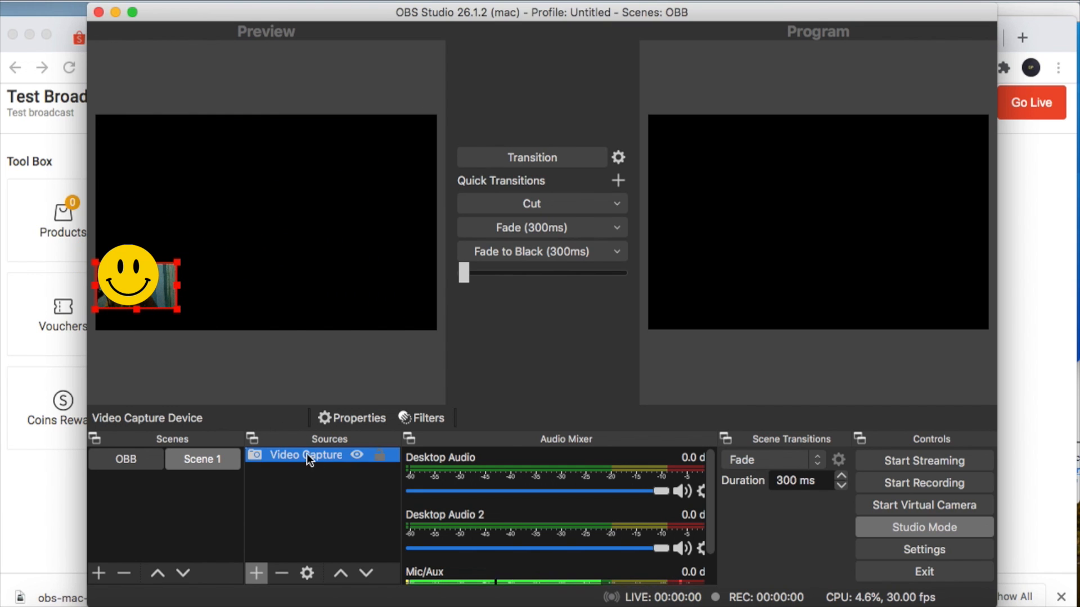
Step: Add a new Image source to Scene 1 using EP_Final.jpg from the Documents folder
{"action": "left_click", "coordinate": [265, 576]}
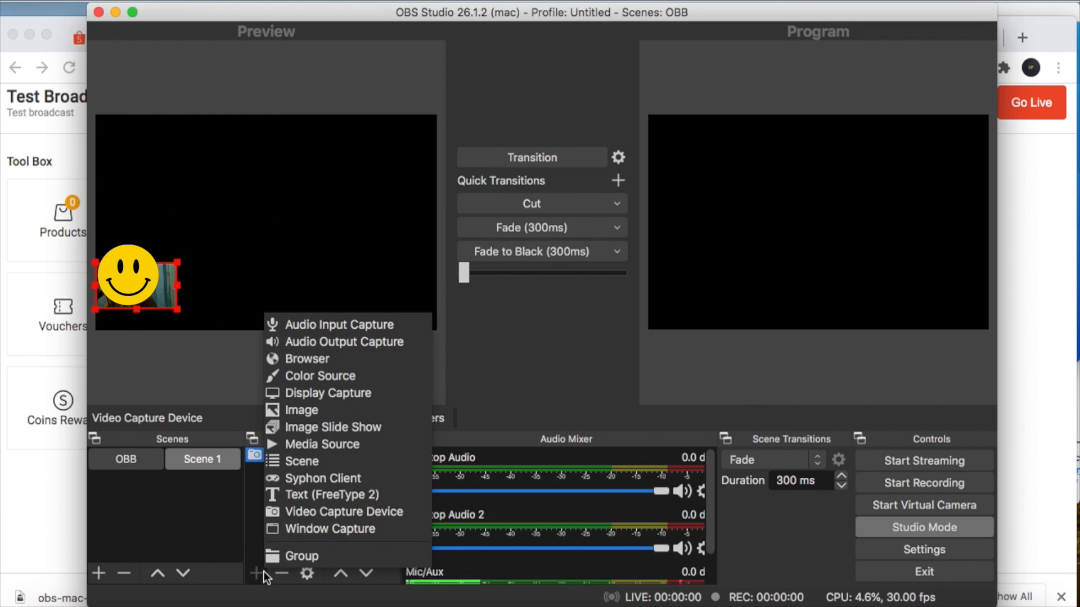
{"action": "left_click", "coordinate": [316, 410]}
{"action": "left_click", "coordinate": [656, 262]}
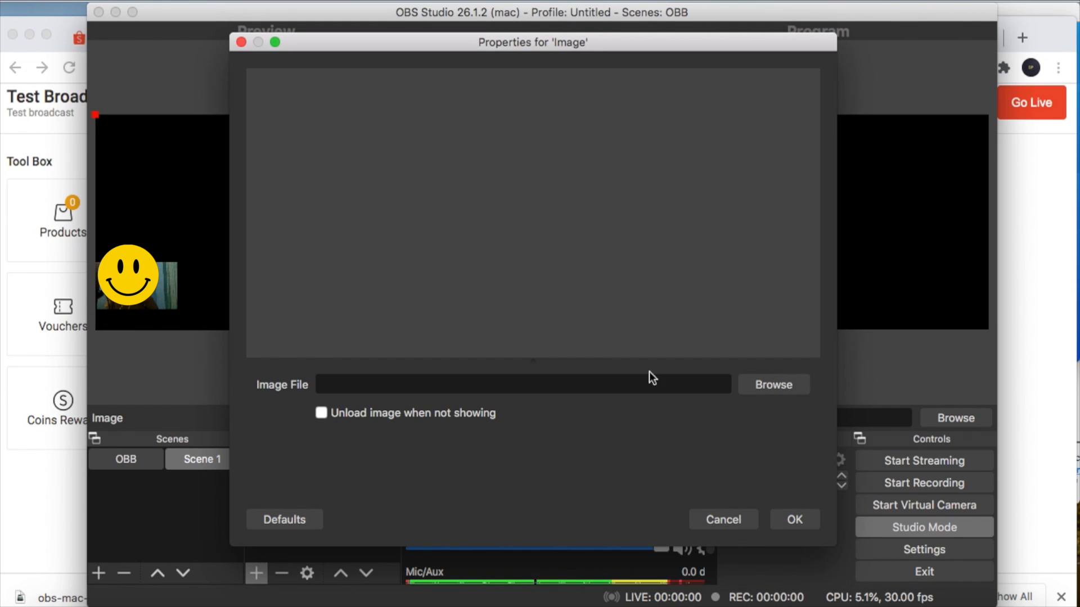
{"action": "left_click", "coordinate": [773, 386]}
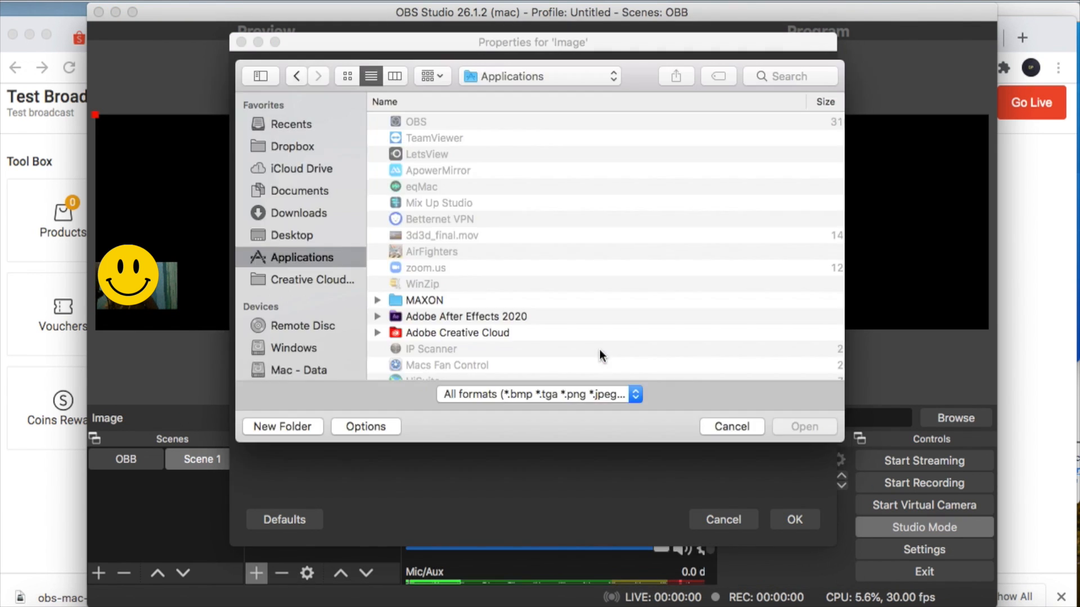
{"action": "scroll", "coordinate": [427, 326], "scroll_direction": "down", "scroll_amount": 5}
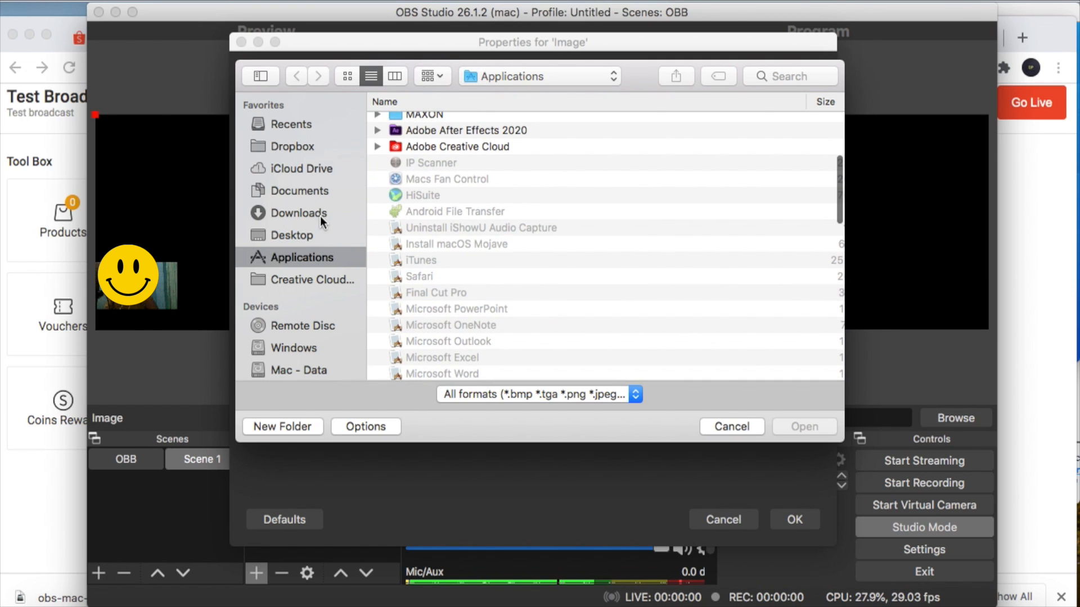
{"action": "left_click", "coordinate": [315, 194]}
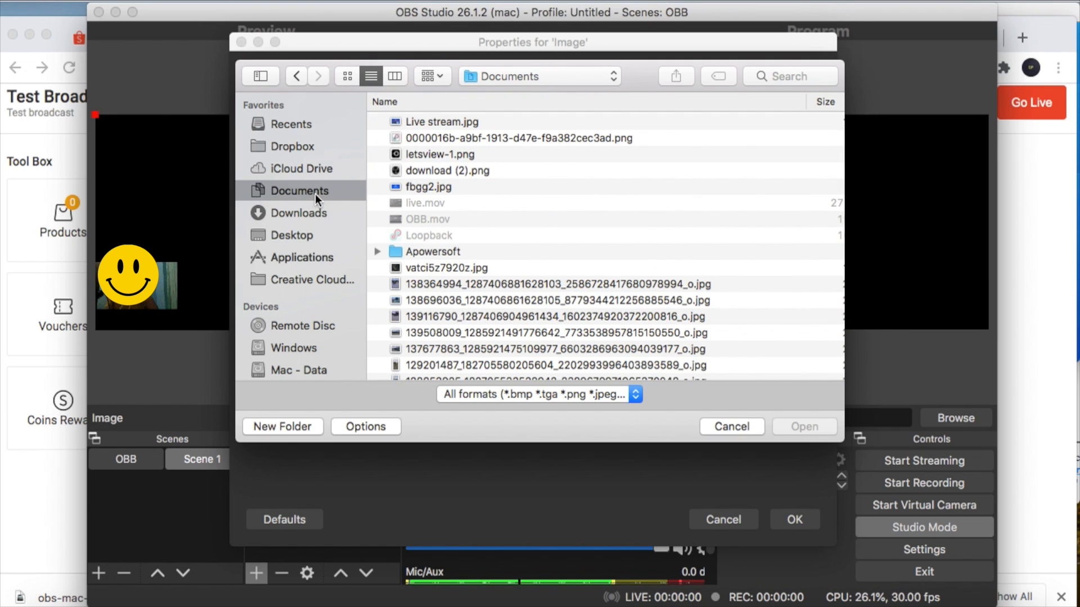
{"action": "scroll", "coordinate": [454, 244], "scroll_direction": "down", "scroll_amount": 10}
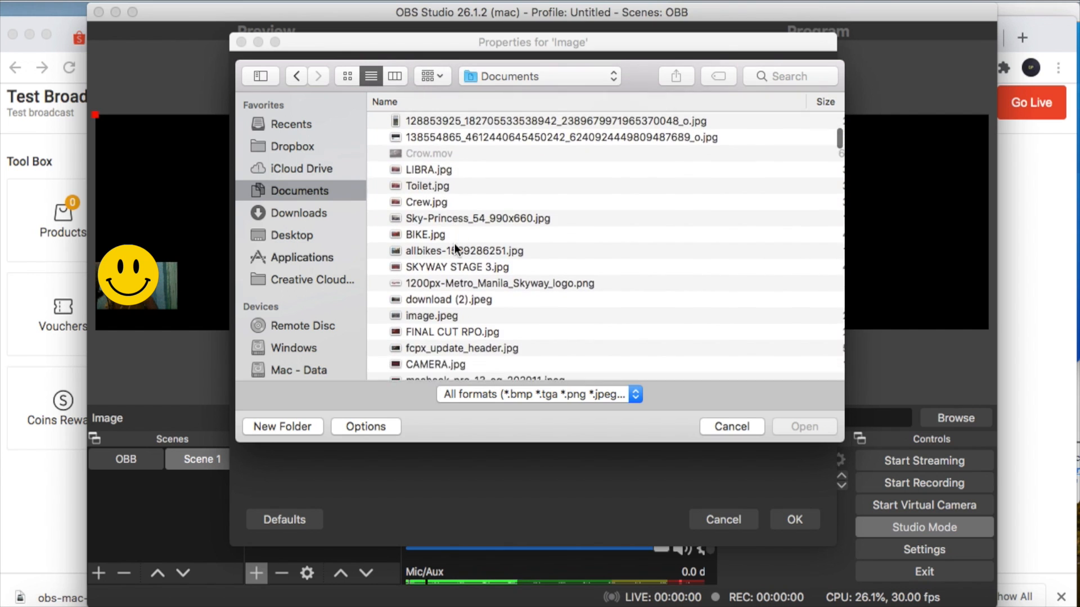
{"action": "scroll", "coordinate": [454, 244], "scroll_direction": "down", "scroll_amount": 15}
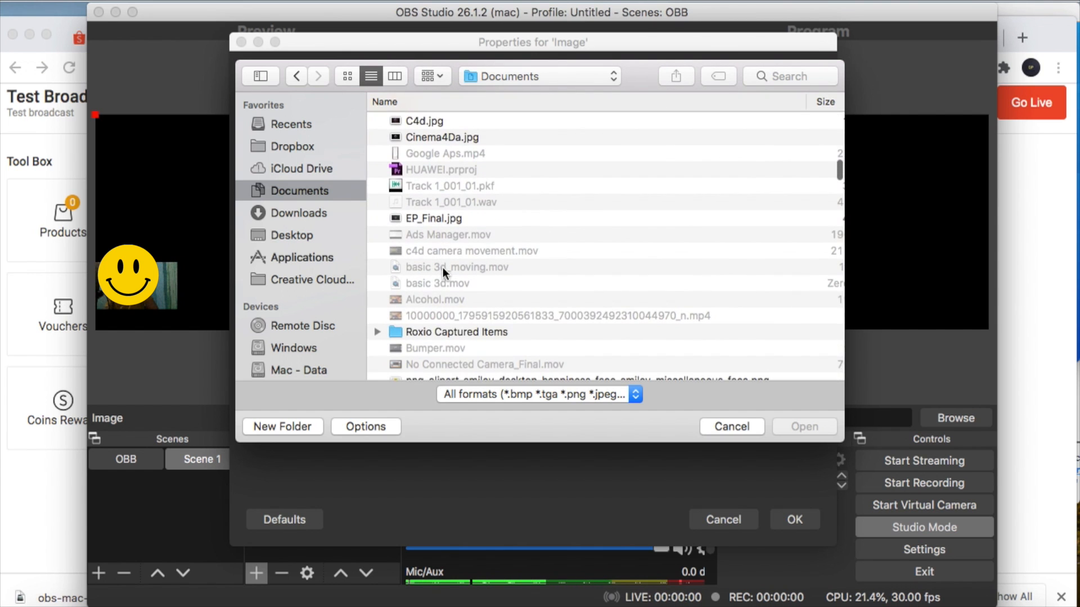
{"action": "left_click", "coordinate": [424, 127]}
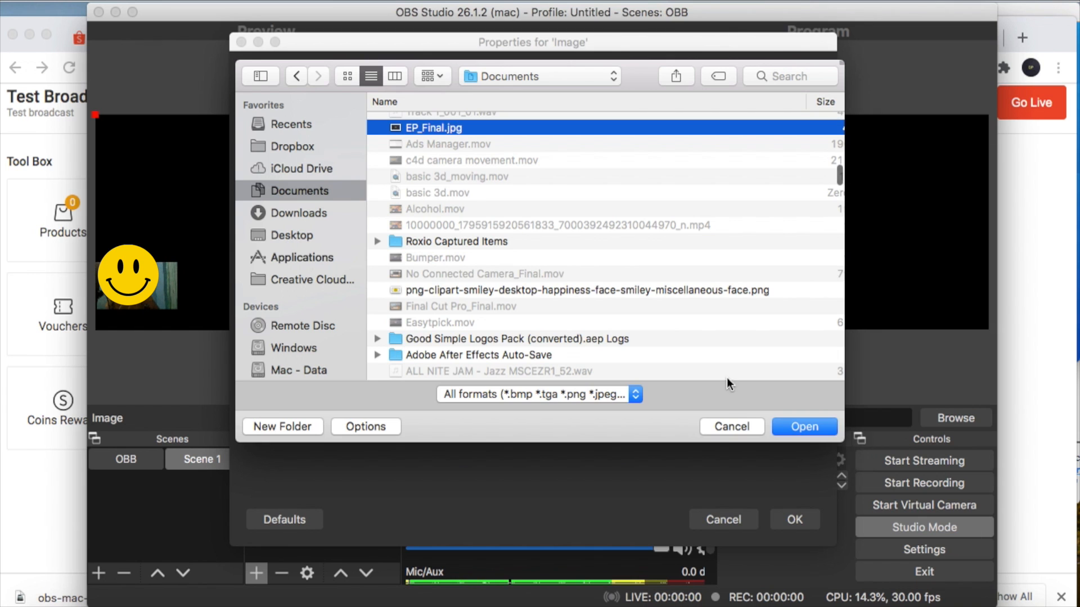
{"action": "key", "text": "space"}
{"action": "key", "text": "space"}
{"action": "left_click", "coordinate": [804, 425]}
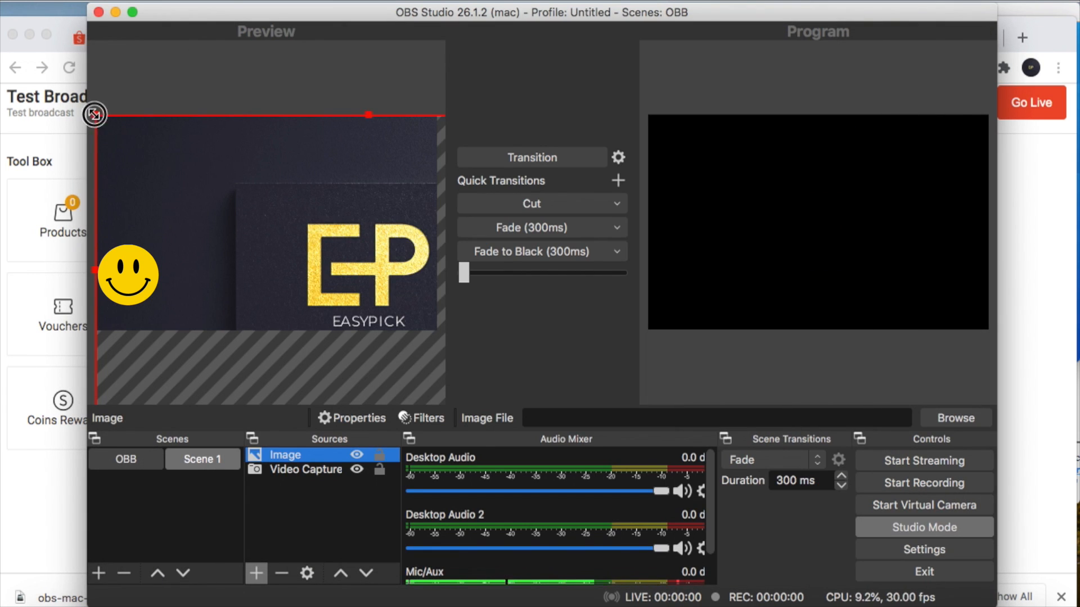
Step: Resize and position the EP logo image so it covers the entire preview canvas
{"action": "left_click_drag", "start_coordinate": [93, 111], "coordinate": [116, 135]}
{"action": "left_click_drag", "start_coordinate": [148, 183], "coordinate": [135, 170]}
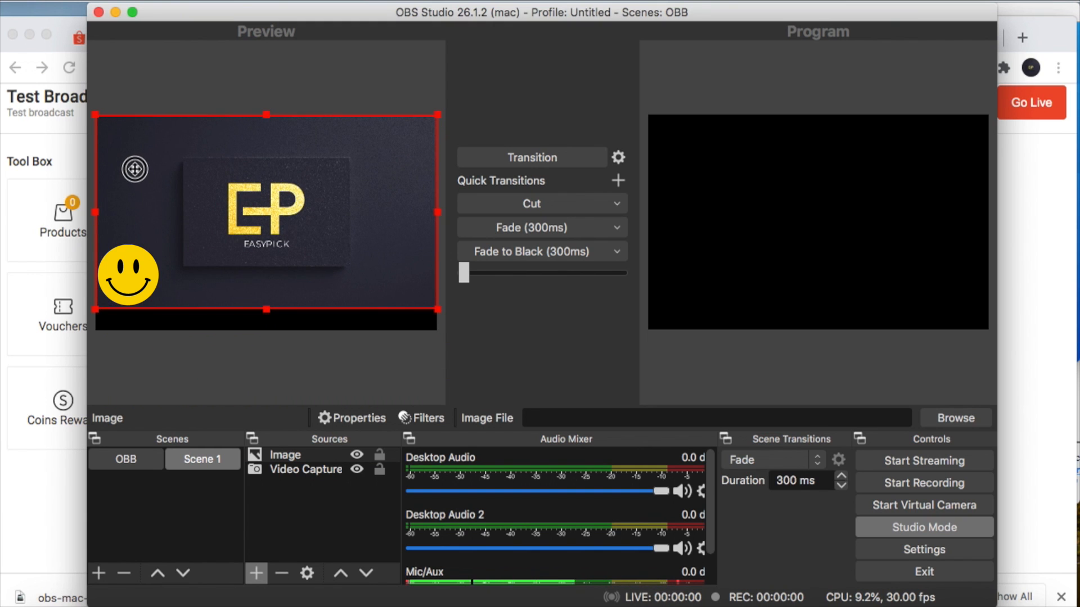
{"action": "left_click_drag", "start_coordinate": [436, 310], "coordinate": [449, 328]}
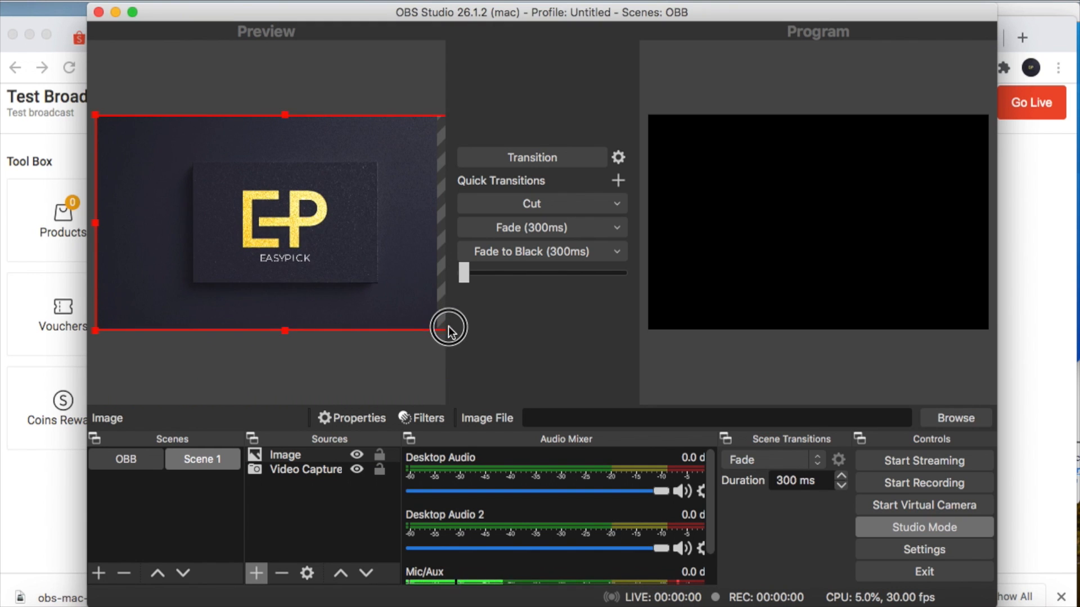
{"action": "left_click", "coordinate": [315, 502]}
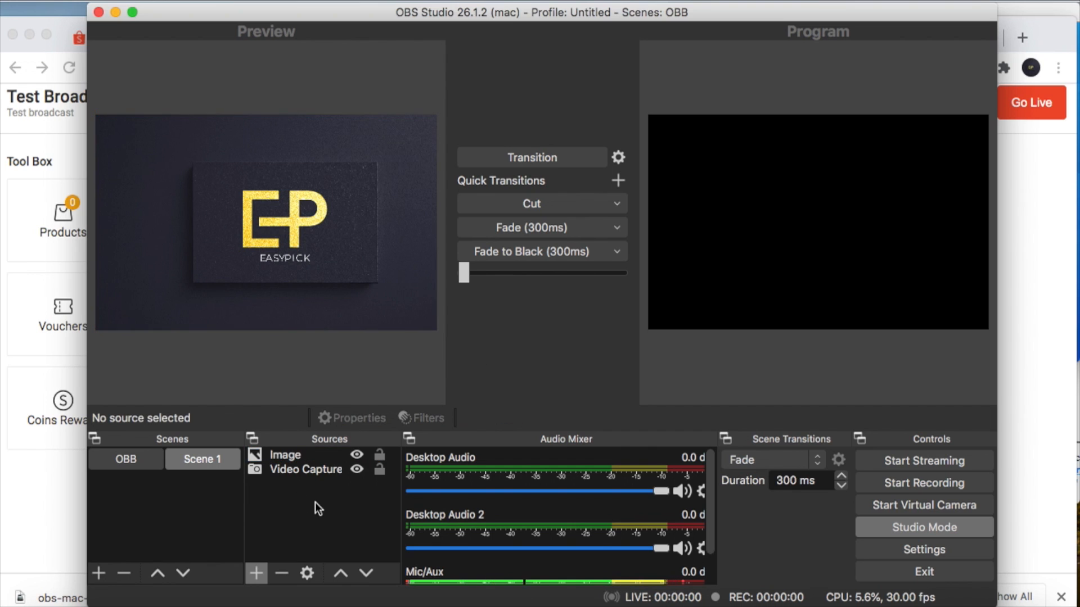
Step: Move the Video Capture Device source above the Image source and hide the camera
{"action": "left_click", "coordinate": [284, 471]}
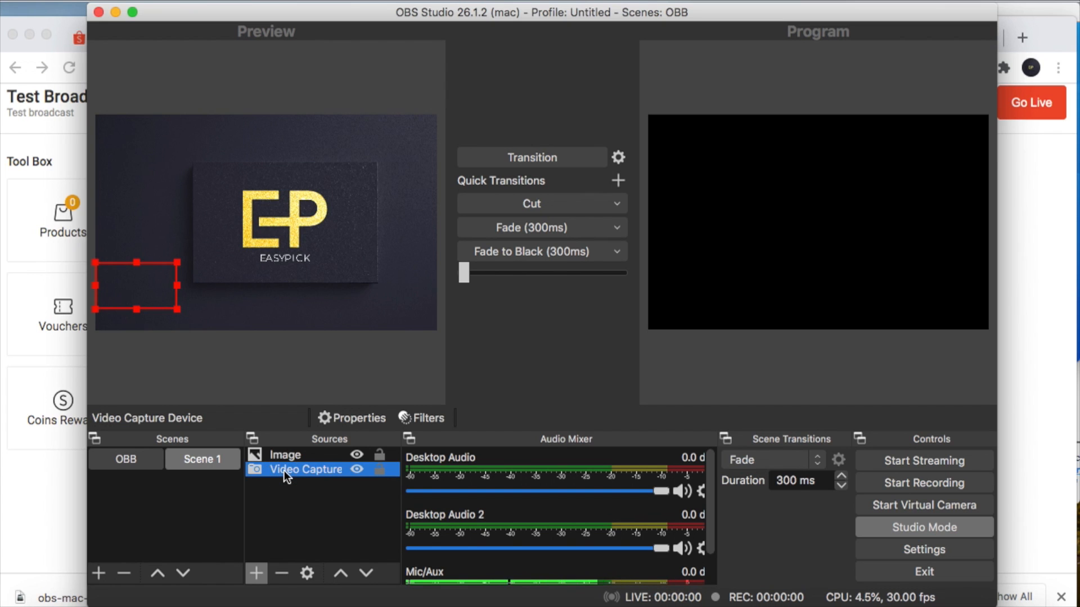
{"action": "mouse_move", "coordinate": [285, 475]}
{"action": "left_mouse_down"}
{"action": "mouse_move", "coordinate": [288, 453]}
{"action": "mouse_move", "coordinate": [282, 489]}
{"action": "mouse_move", "coordinate": [286, 456]}
{"action": "left_mouse_up"}
{"action": "left_click", "coordinate": [356, 454]}
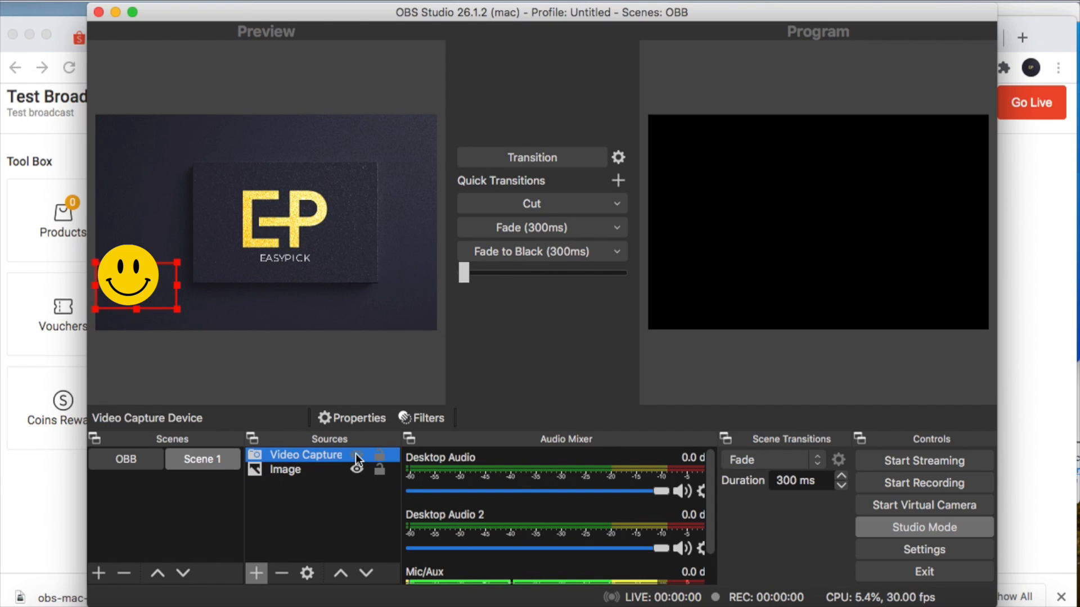
{"action": "left_click", "coordinate": [328, 500]}
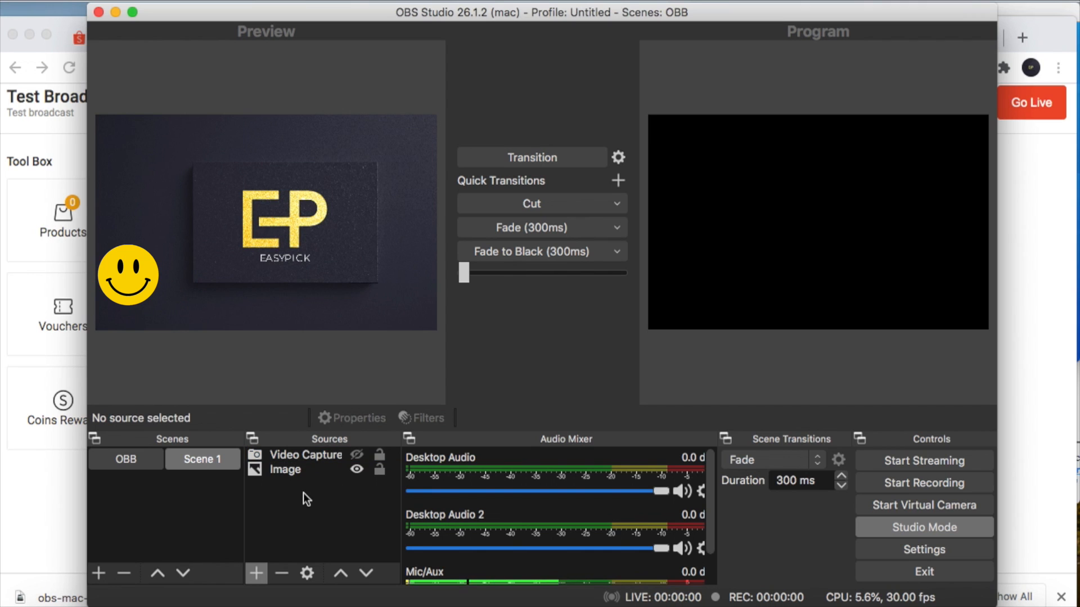
Step: Add a new Text (FreeType 2) source to Scene 1, keeping the unsaved changes
{"action": "left_click", "coordinate": [256, 574]}
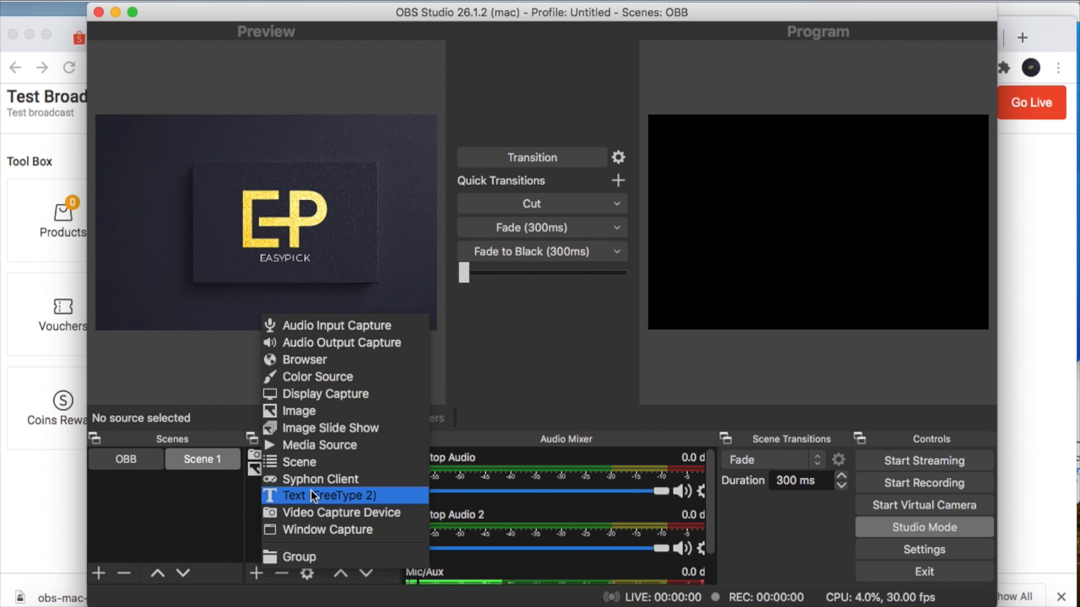
{"action": "left_click", "coordinate": [313, 496]}
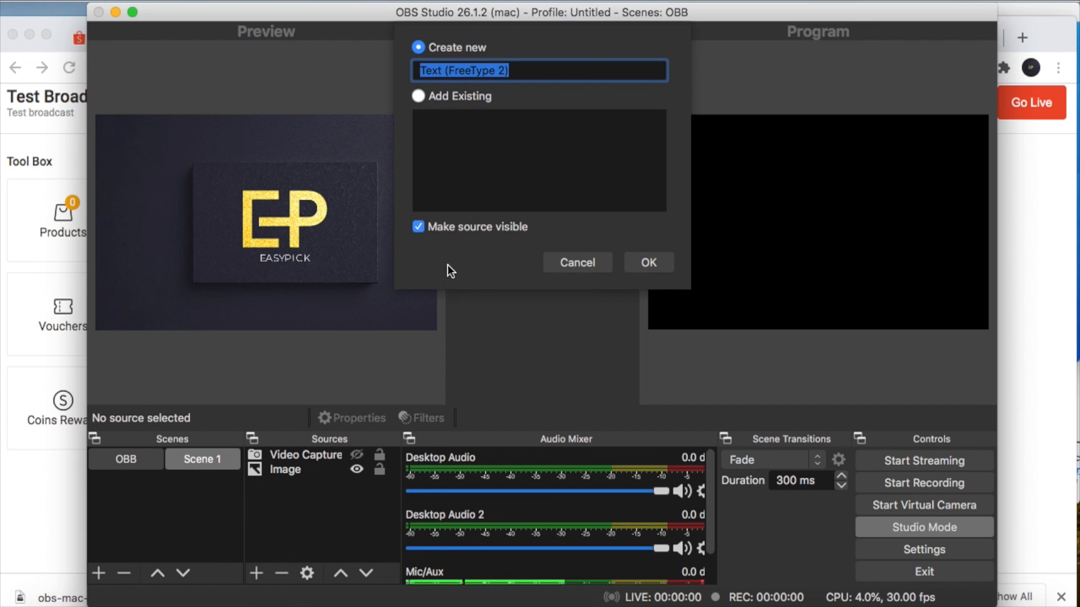
{"action": "left_click", "coordinate": [666, 265]}
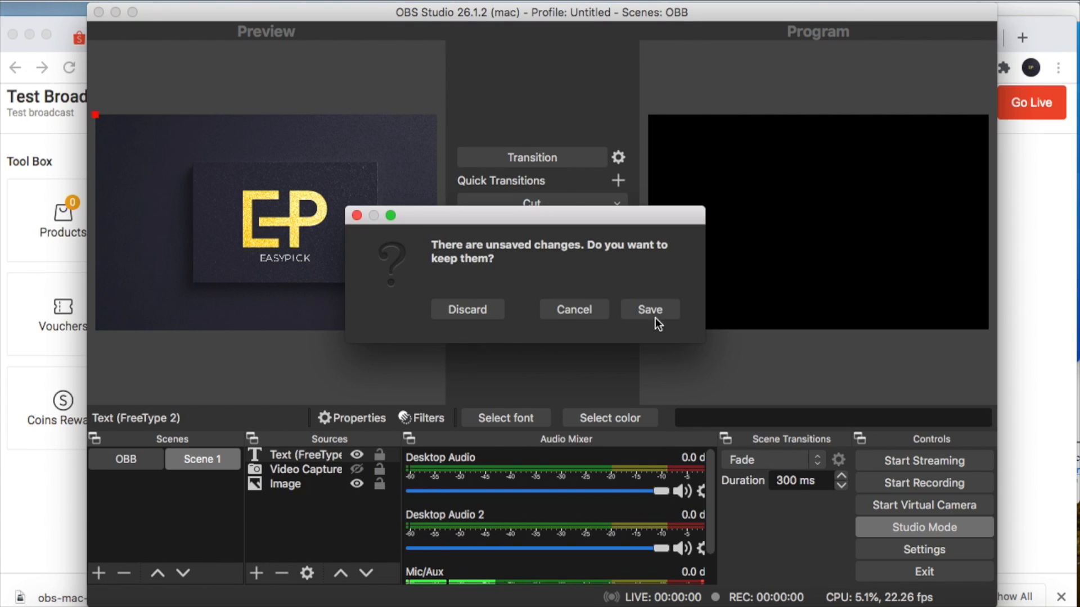
{"action": "left_click", "coordinate": [654, 316]}
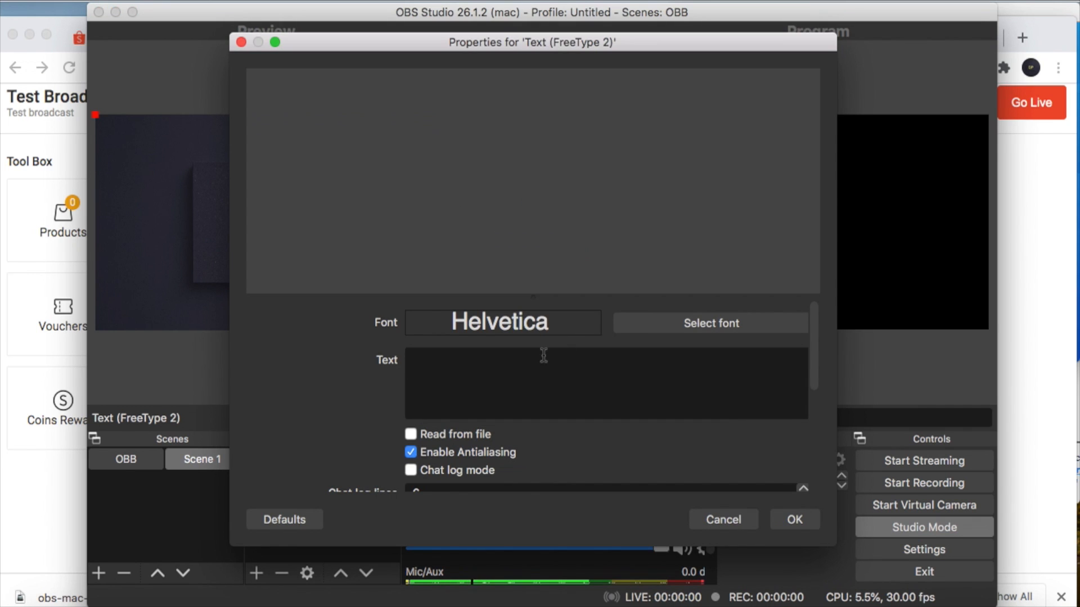
Step: Set the text source's font to Arial Black Regular, size 72
{"action": "left_click", "coordinate": [694, 325]}
{"action": "type", "text": "Arial"}
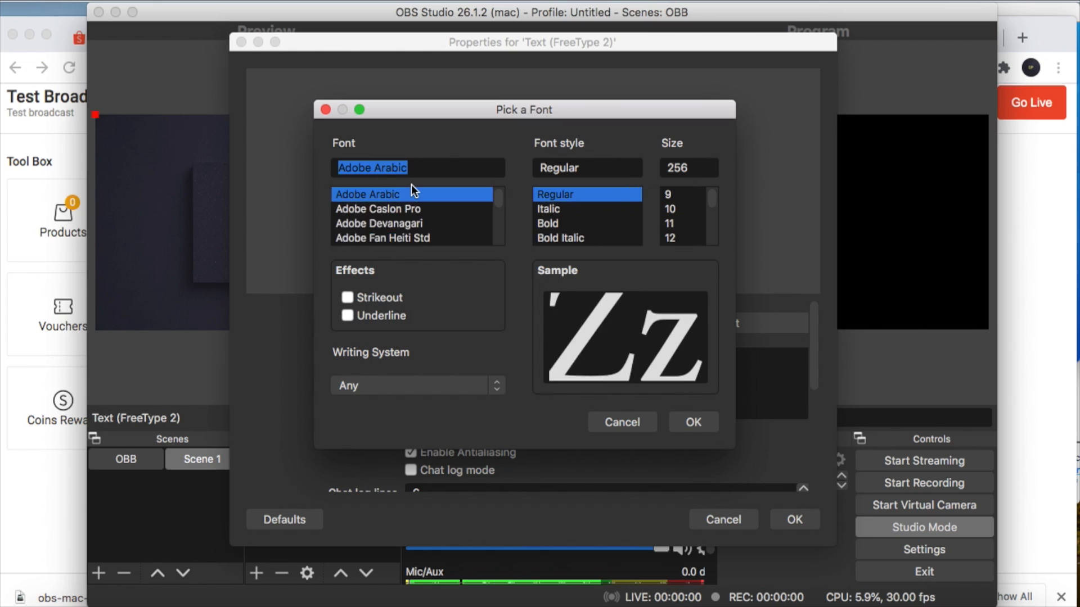
{"action": "scroll", "coordinate": [413, 231], "scroll_direction": "down", "scroll_amount": 2}
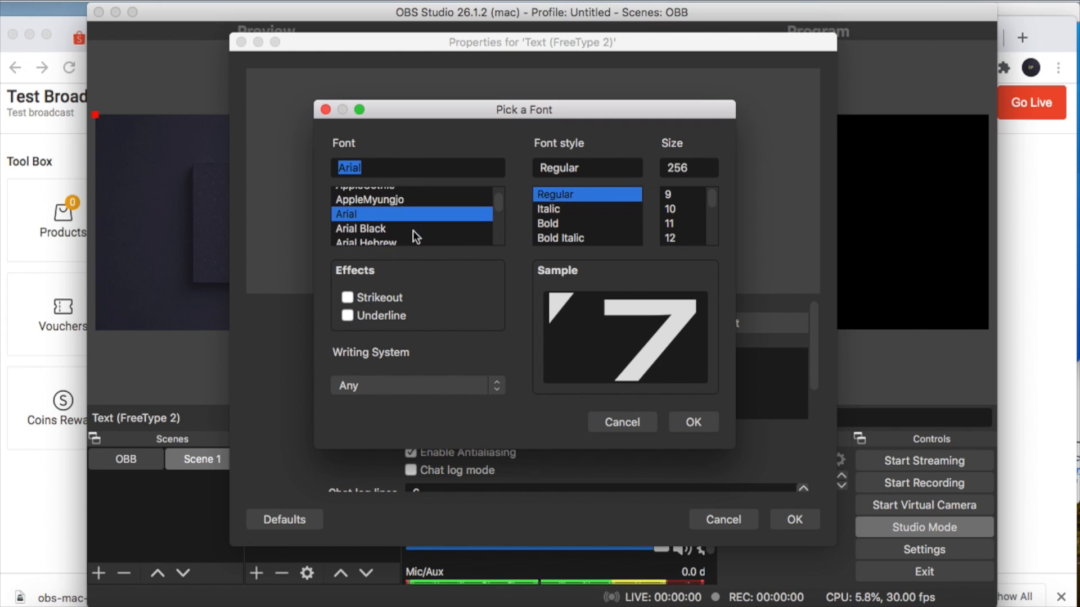
{"action": "left_click", "coordinate": [404, 222]}
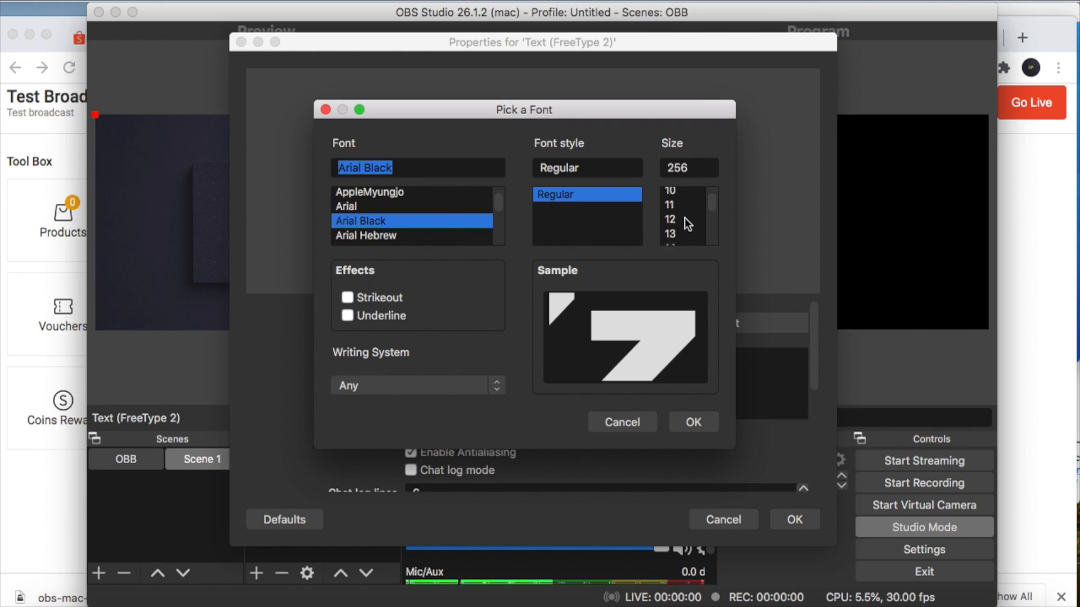
{"action": "scroll", "coordinate": [685, 222], "scroll_direction": "down", "scroll_amount": 5}
{"action": "scroll", "coordinate": [684, 217], "scroll_direction": "up", "scroll_amount": 2}
{"action": "left_click", "coordinate": [676, 223]}
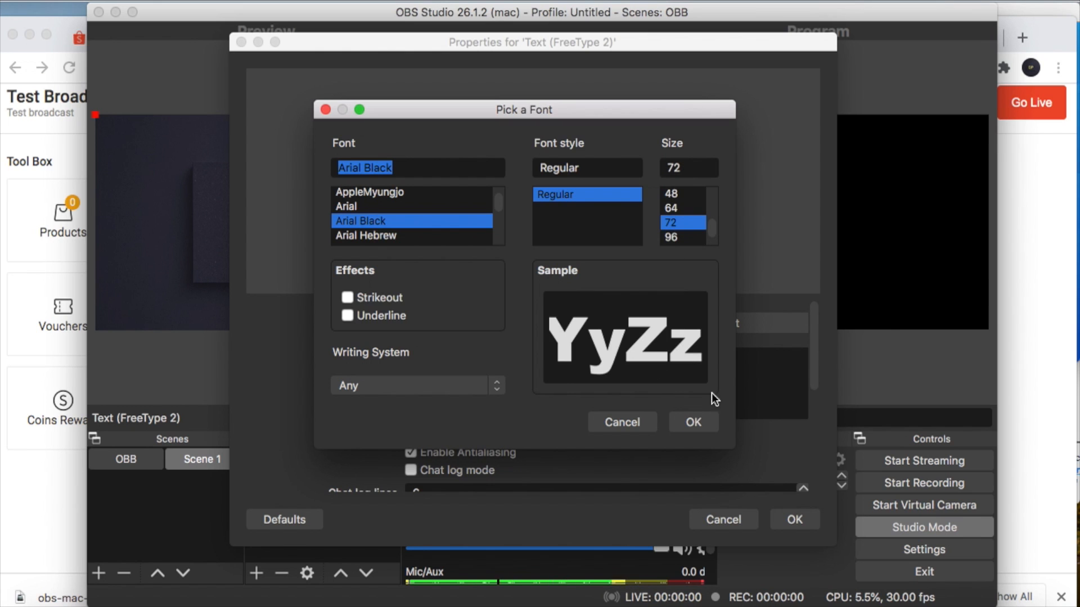
{"action": "left_click", "coordinate": [692, 421]}
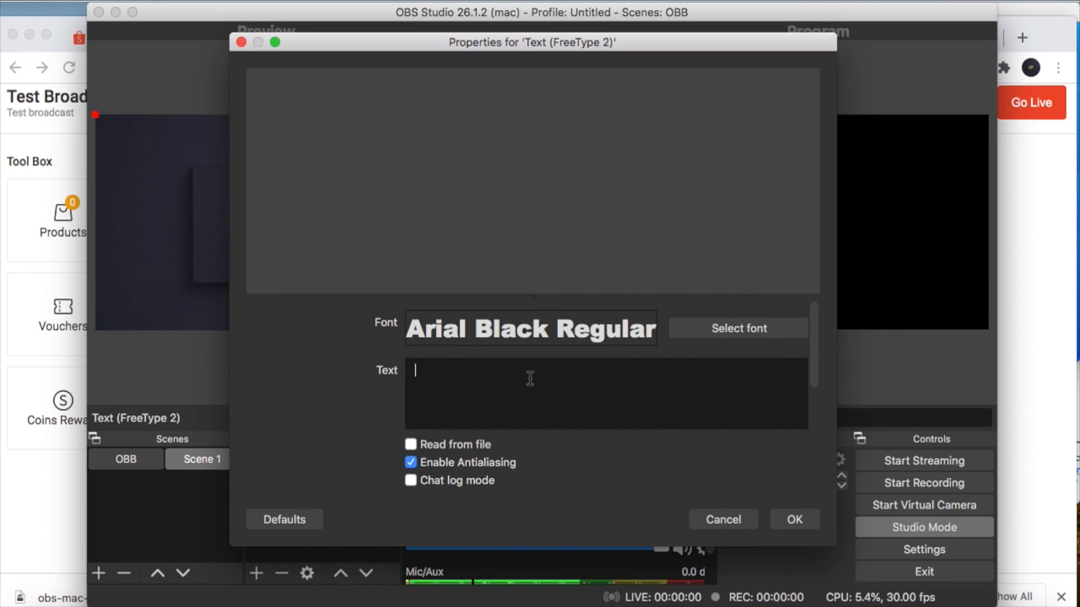
Step: Enter "**** TEST BROADCAST *** LAPTOP LIVE STREAMING SETUP ***" as the source's text and place it along the bottom of the preview canvas
{"action": "type", "text": "****"}
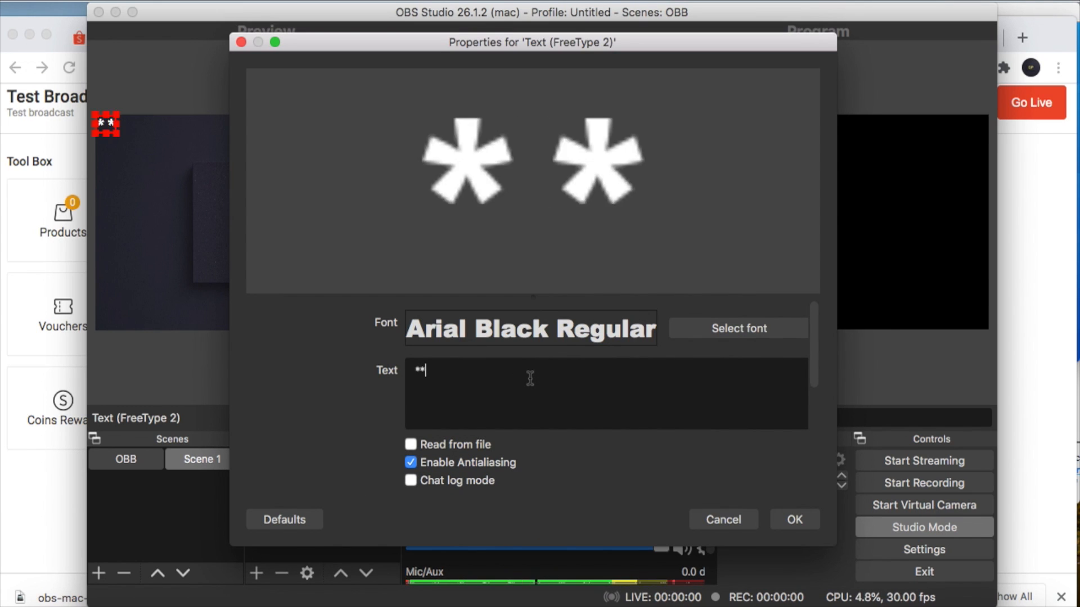
{"action": "type", "text": " TEST"}
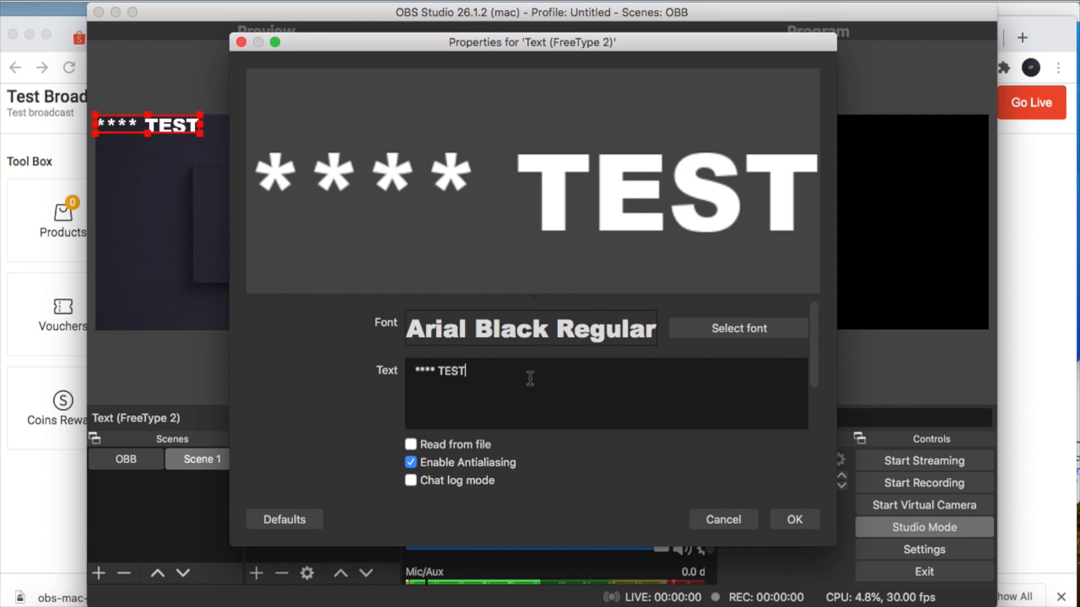
{"action": "type", "text": " BROA"}
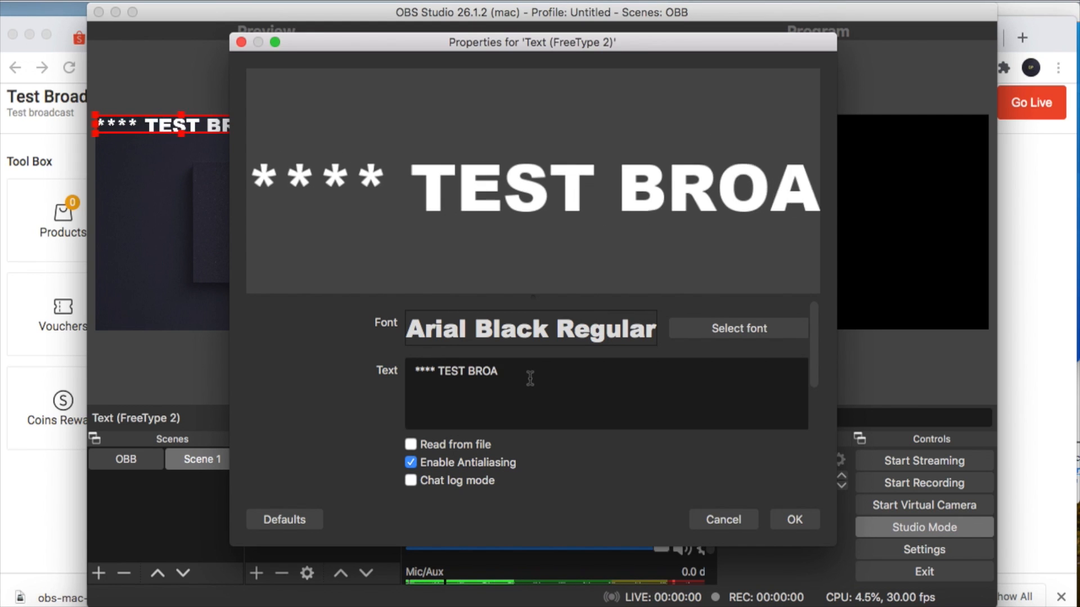
{"action": "type", "text": "DCAST "}
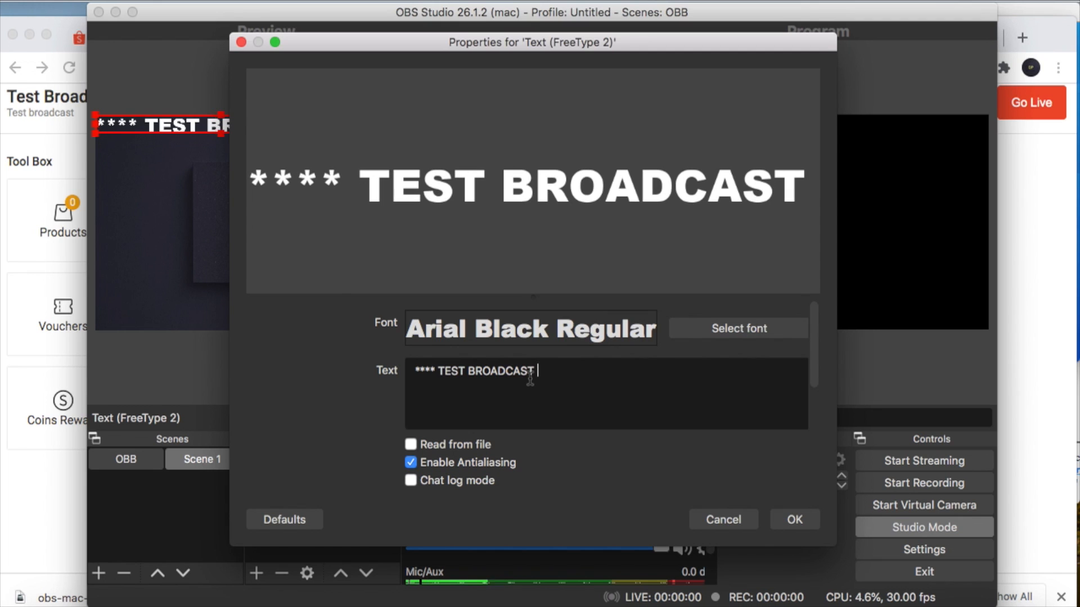
{"action": "type", "text": "***"}
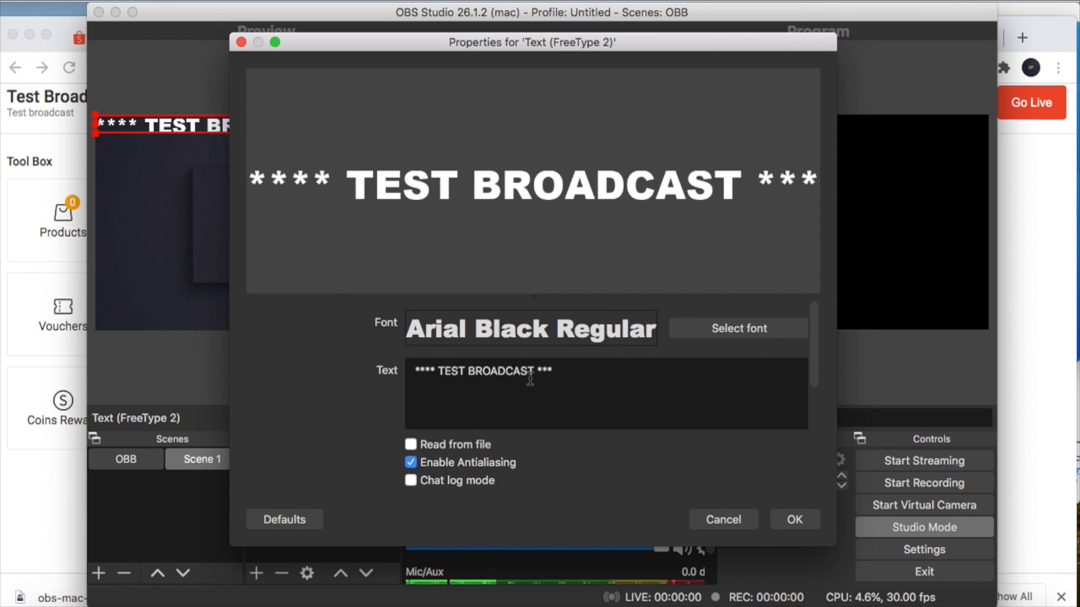
{"action": "type", "text": " LA"}
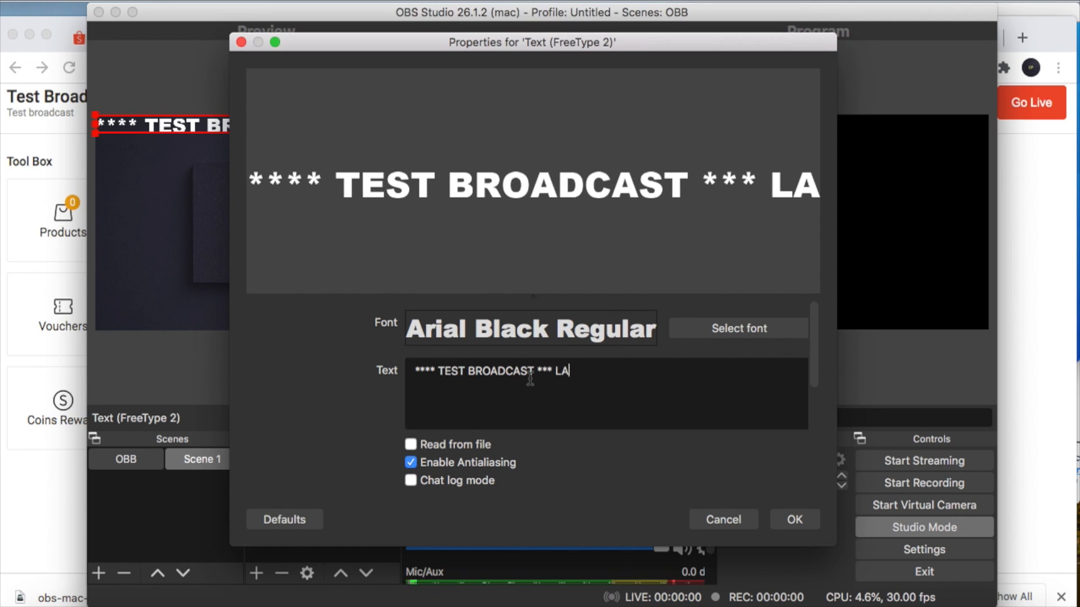
{"action": "type", "text": "PTOP"}
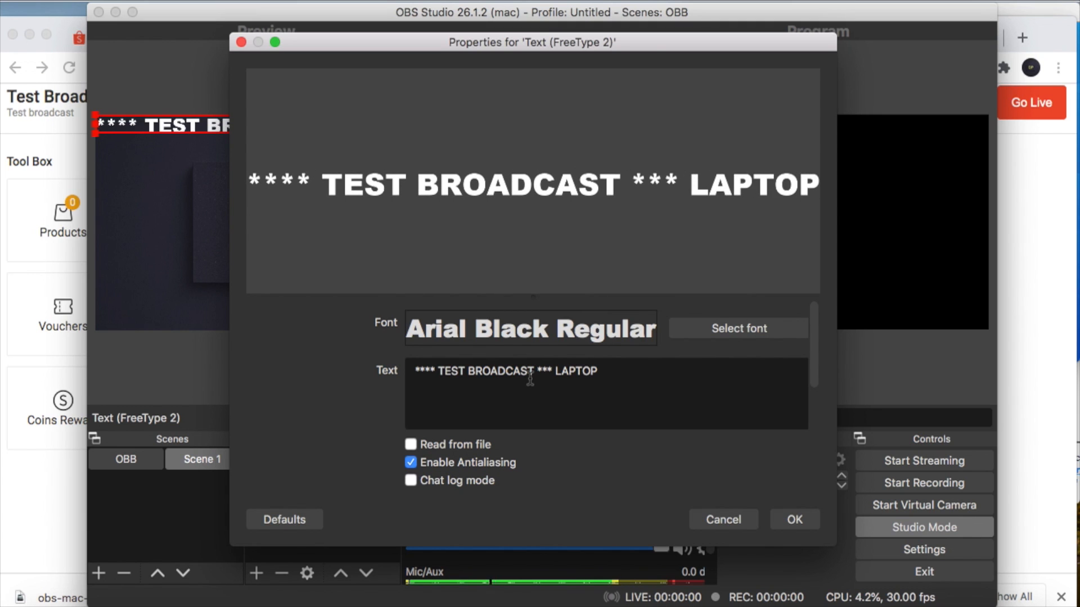
{"action": "type", "text": " LIVE STR"}
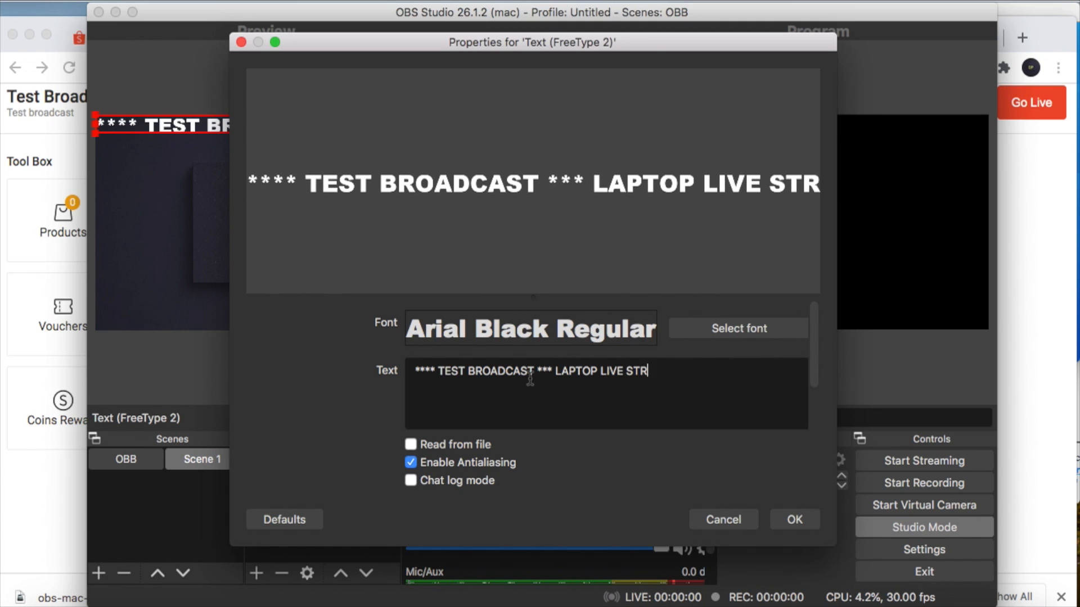
{"action": "type", "text": "EAMING SET"}
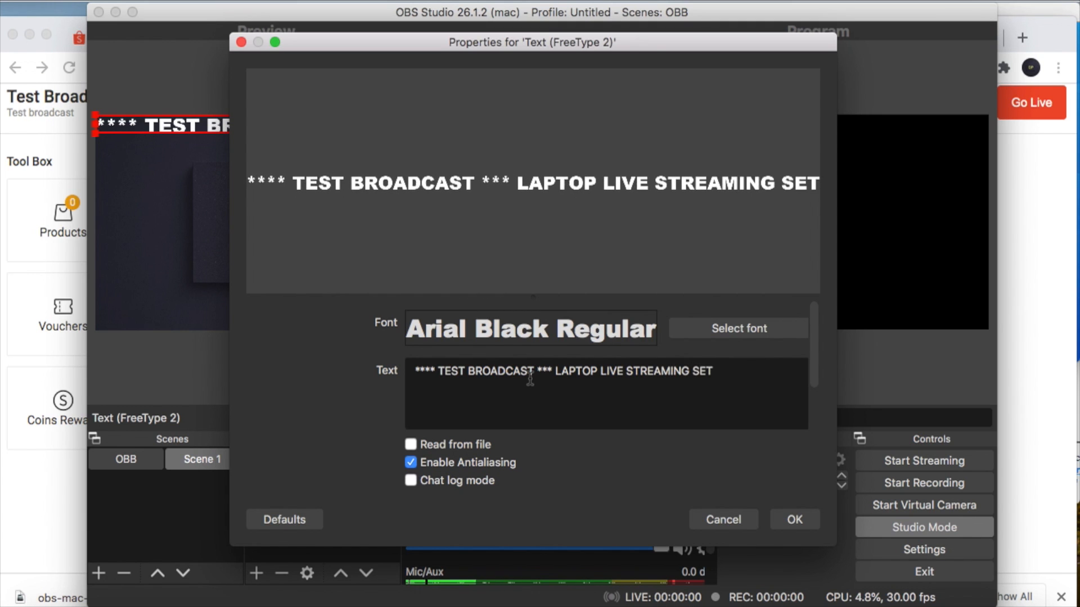
{"action": "type", "text": "UP ***"}
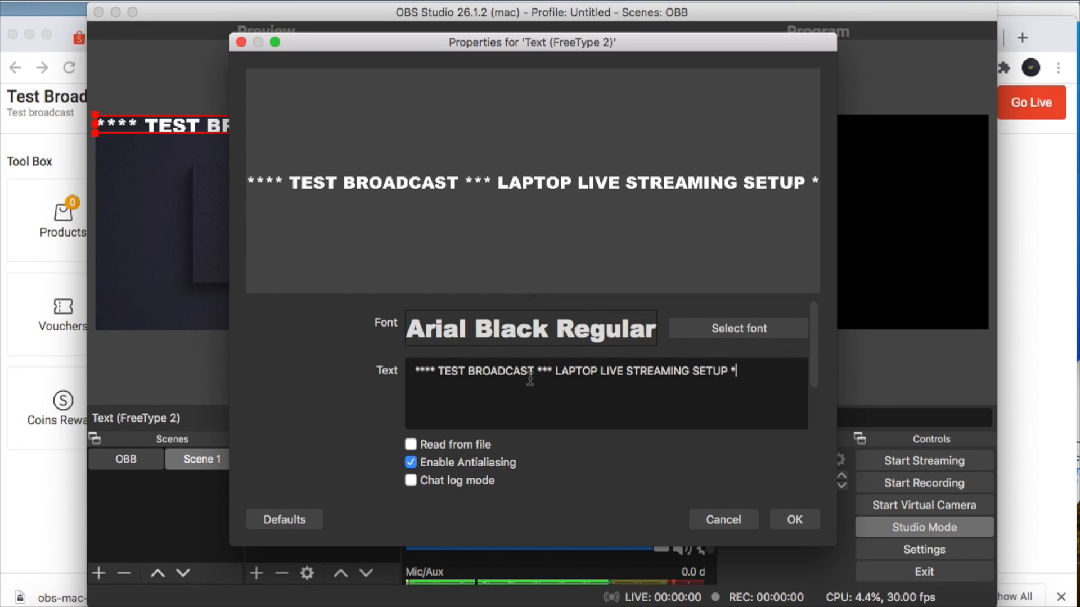
{"action": "left_click", "coordinate": [795, 518]}
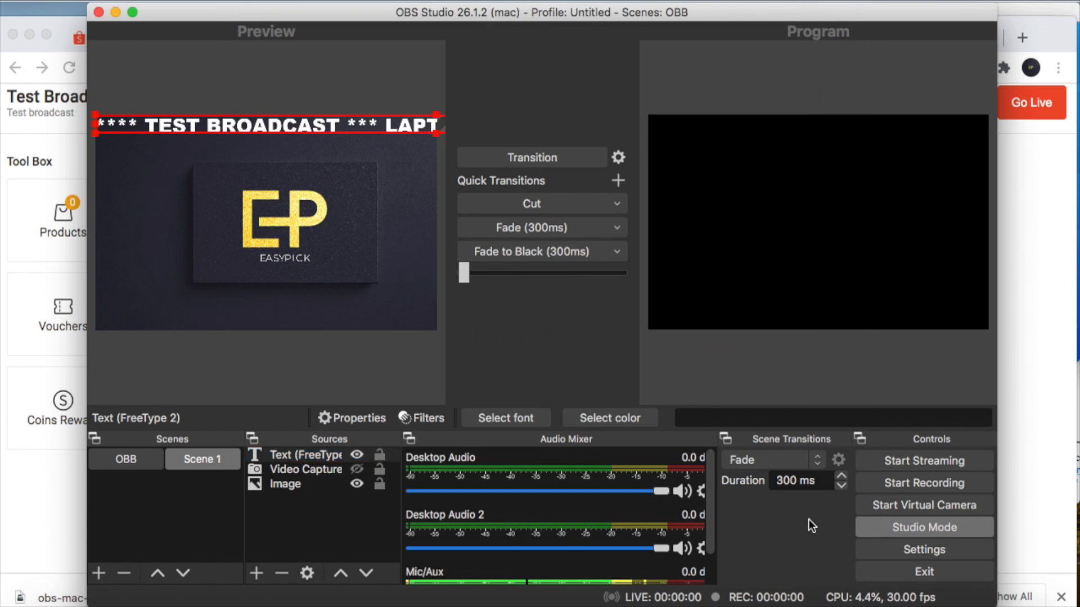
{"action": "left_click_drag", "start_coordinate": [344, 130], "coordinate": [336, 316]}
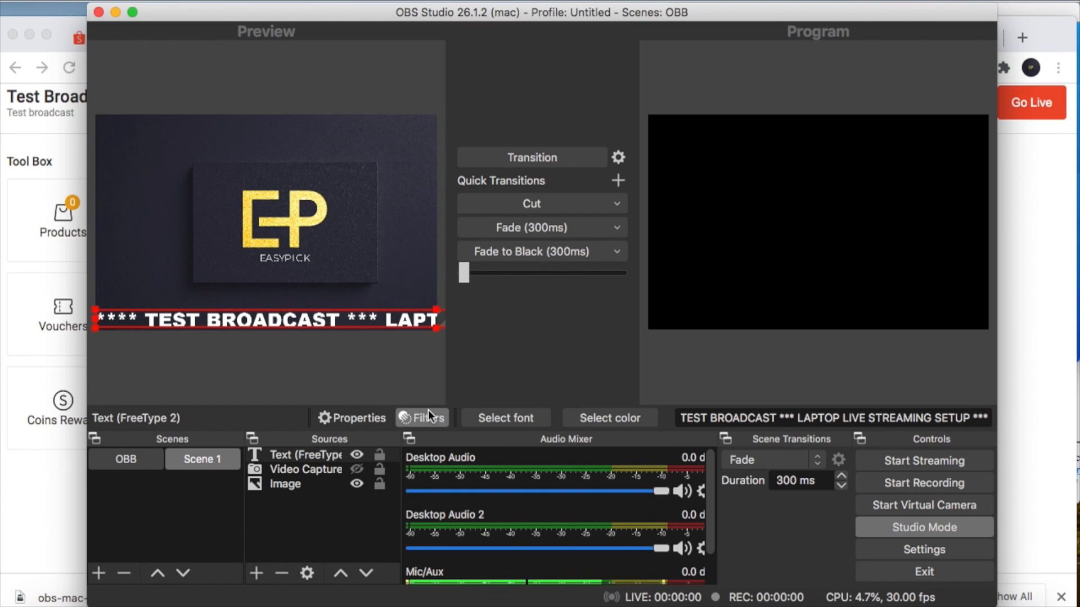
Step: Reduce the text source's font size to 48, keeping Arial Black Regular
{"action": "double_click", "coordinate": [310, 456]}
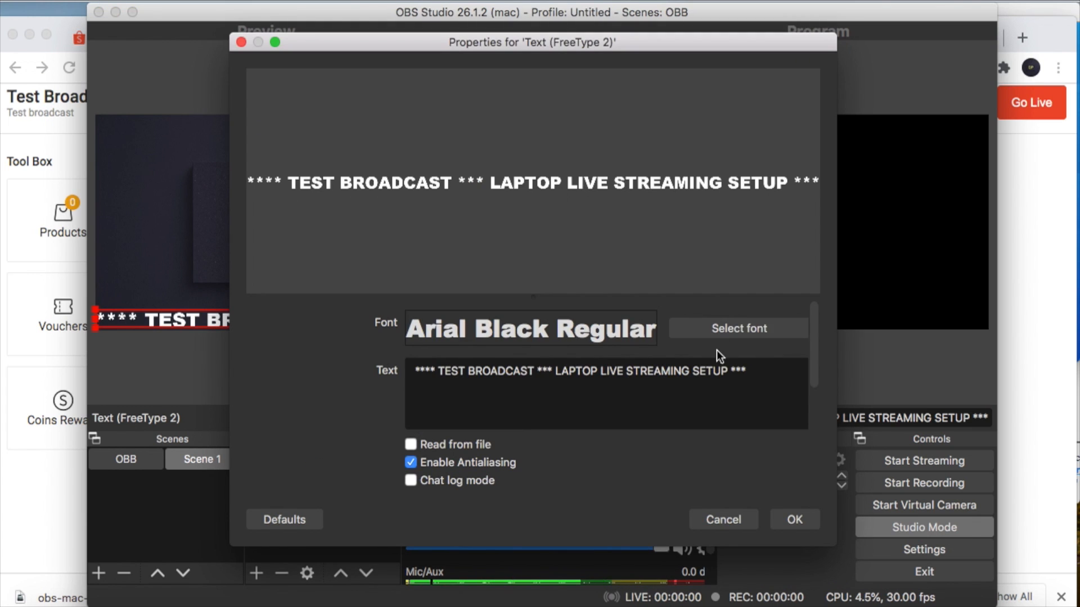
{"action": "left_click", "coordinate": [717, 329]}
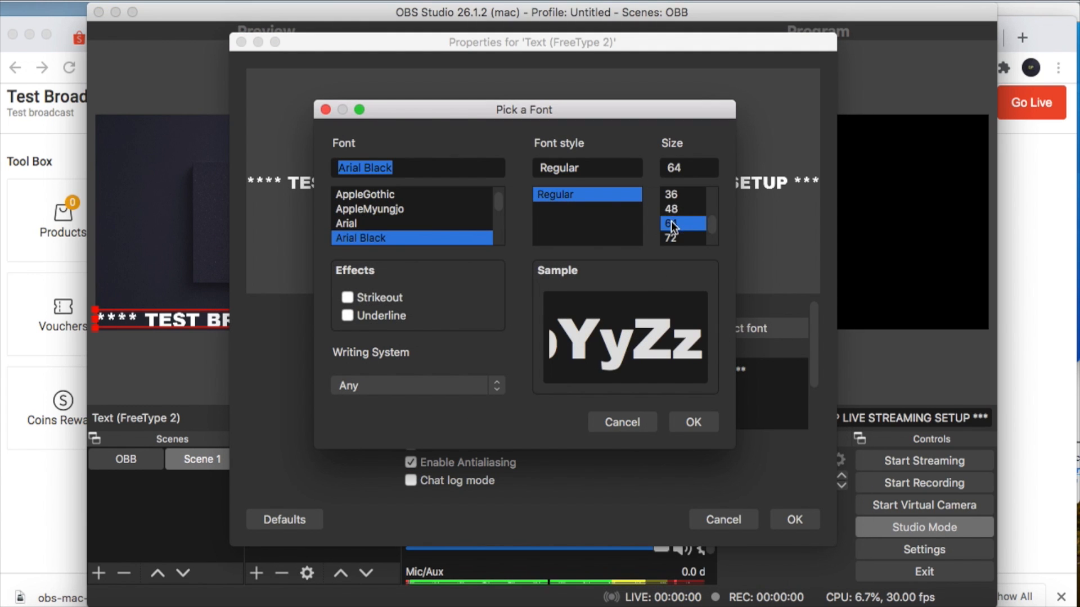
{"action": "left_click", "coordinate": [697, 424]}
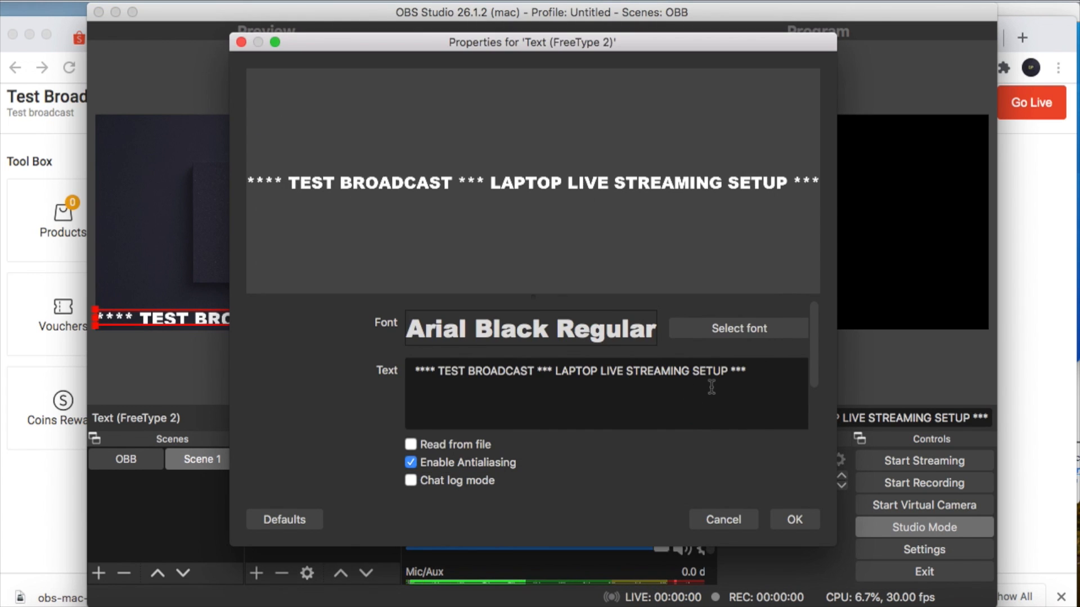
{"action": "left_click", "coordinate": [714, 329]}
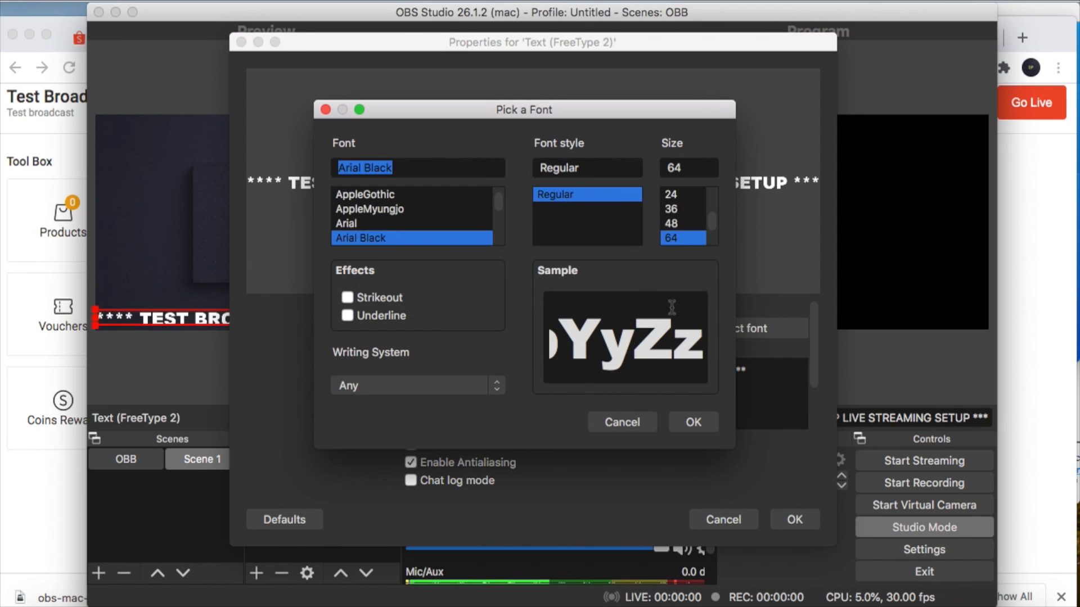
{"action": "left_click", "coordinate": [673, 223]}
{"action": "left_click", "coordinate": [694, 422]}
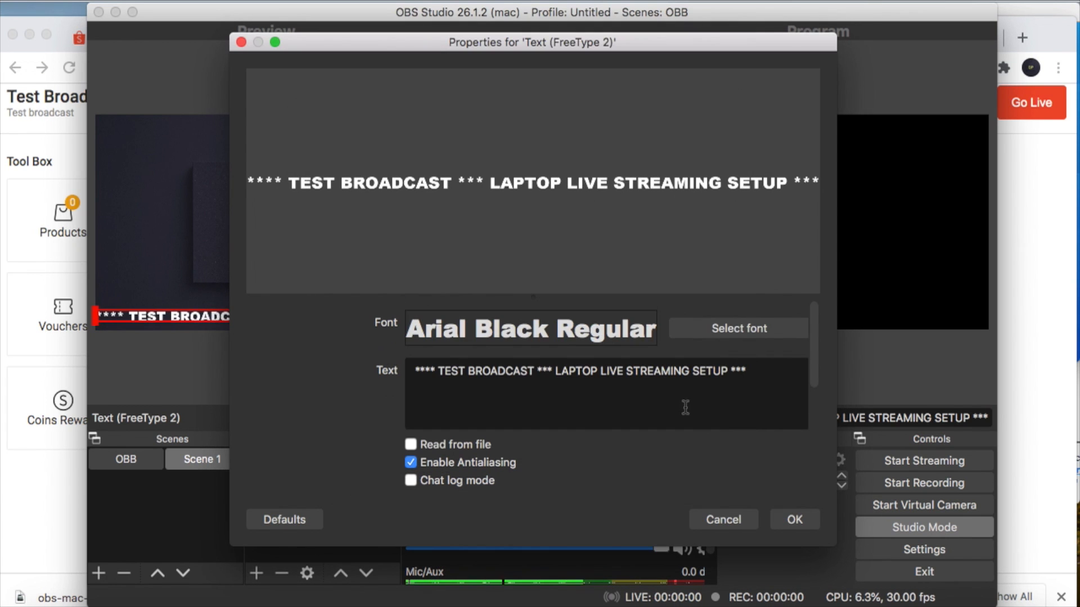
{"action": "left_click", "coordinate": [781, 516]}
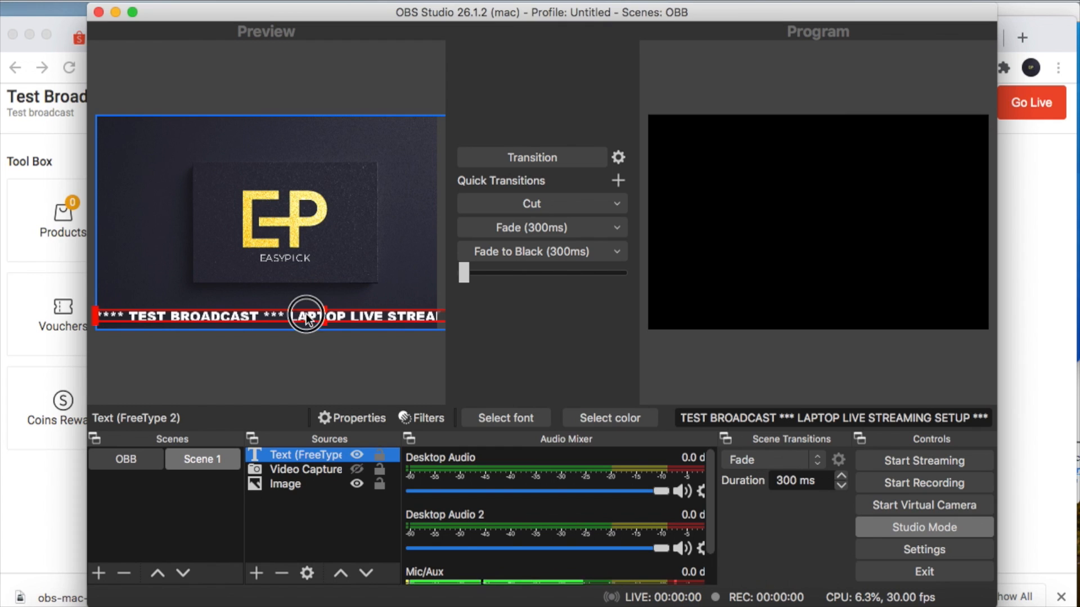
Step: Align the text with the canvas's bottom edge and move the background image back to cover the whole canvas
{"action": "left_click_drag", "start_coordinate": [307, 317], "coordinate": [278, 313]}
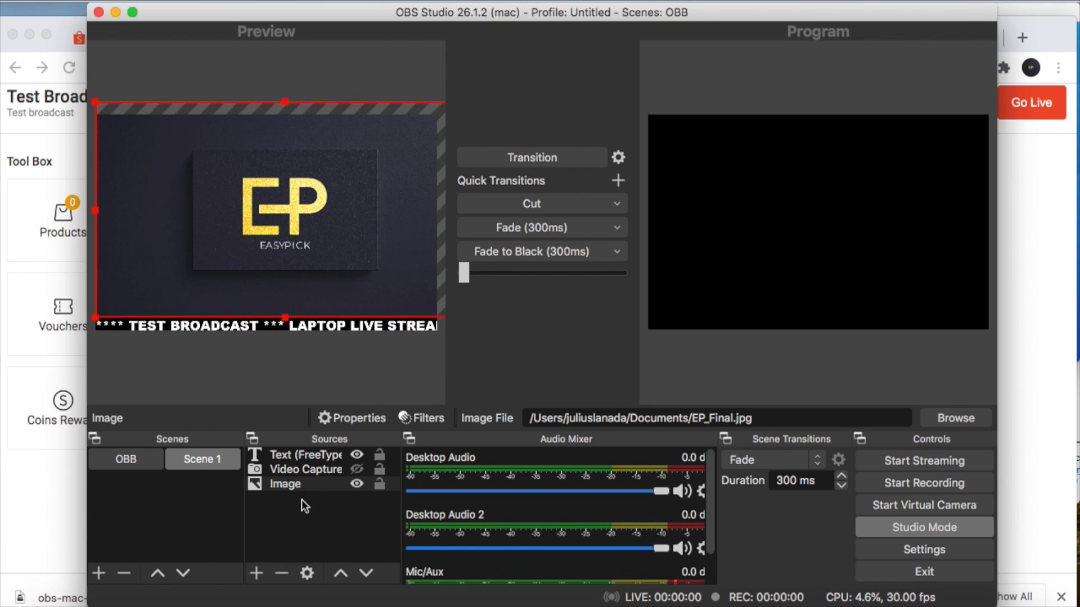
{"action": "left_click_drag", "start_coordinate": [299, 236], "coordinate": [297, 265]}
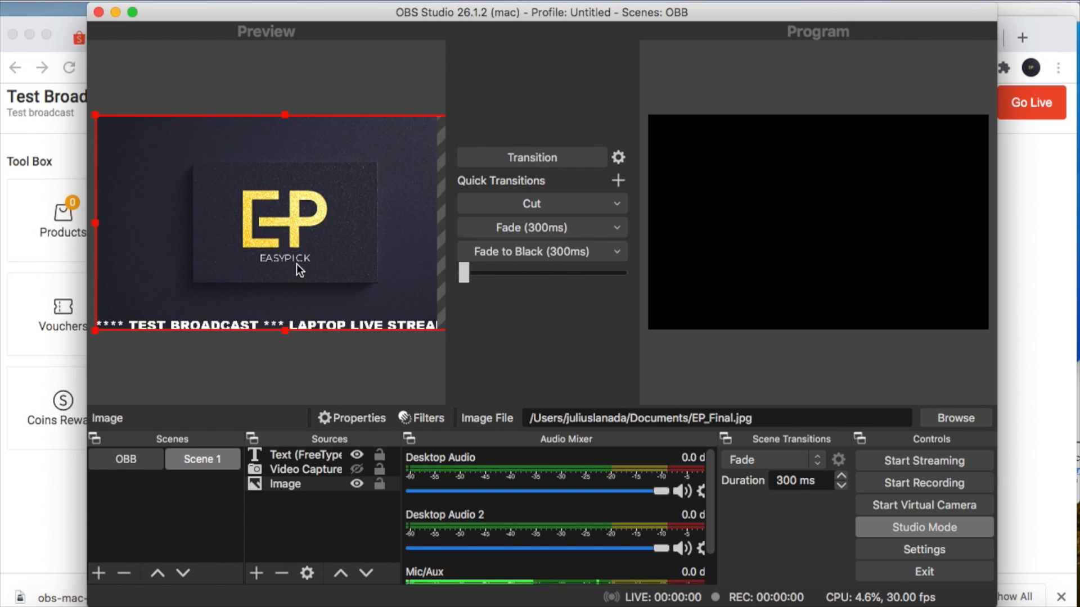
{"action": "left_click", "coordinate": [308, 503]}
{"action": "left_click", "coordinate": [302, 456]}
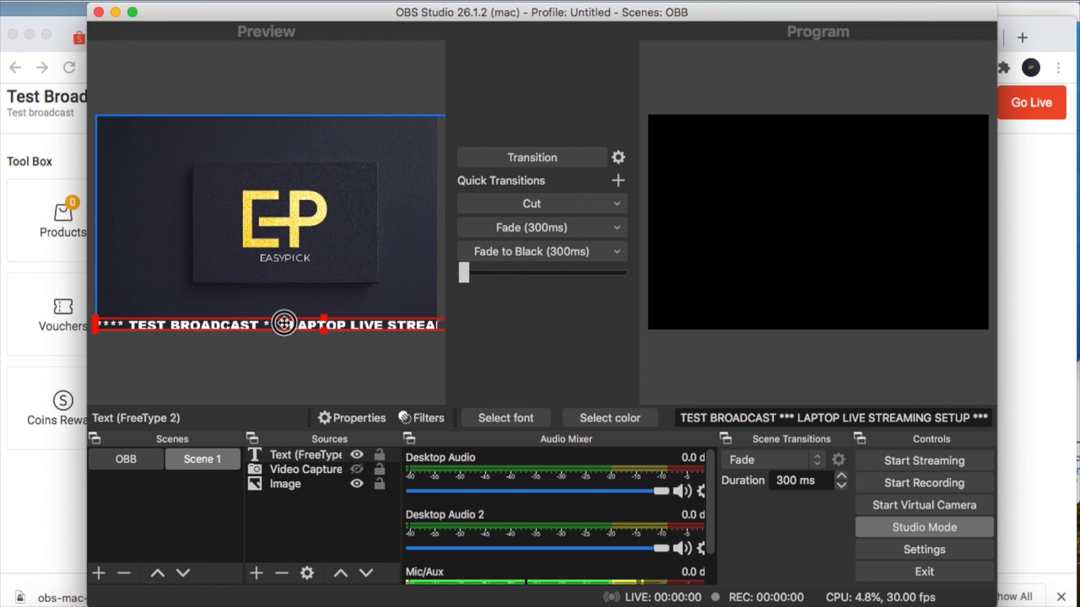
{"action": "left_click", "coordinate": [282, 366]}
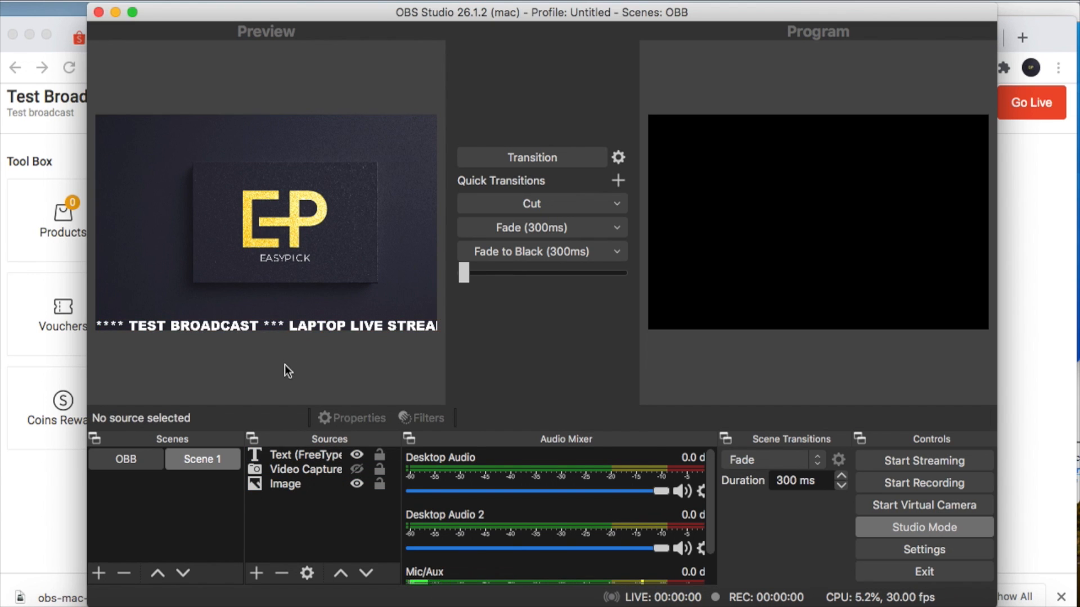
Step: Add a Scroll filter to the text source with a horizontal speed of 183
{"action": "right_click", "coordinate": [279, 456]}
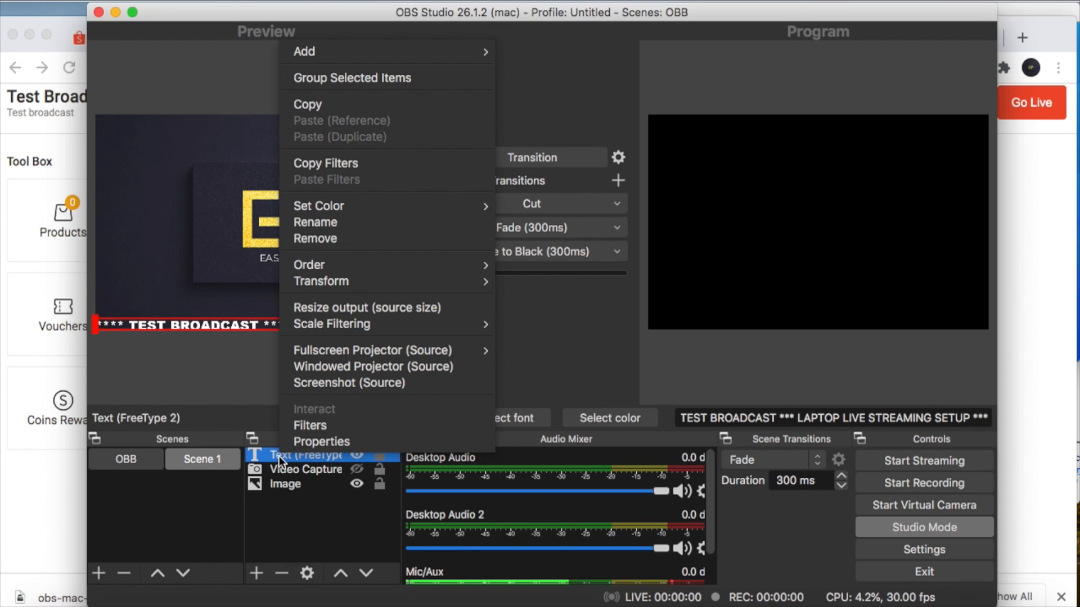
{"action": "left_click", "coordinate": [305, 425]}
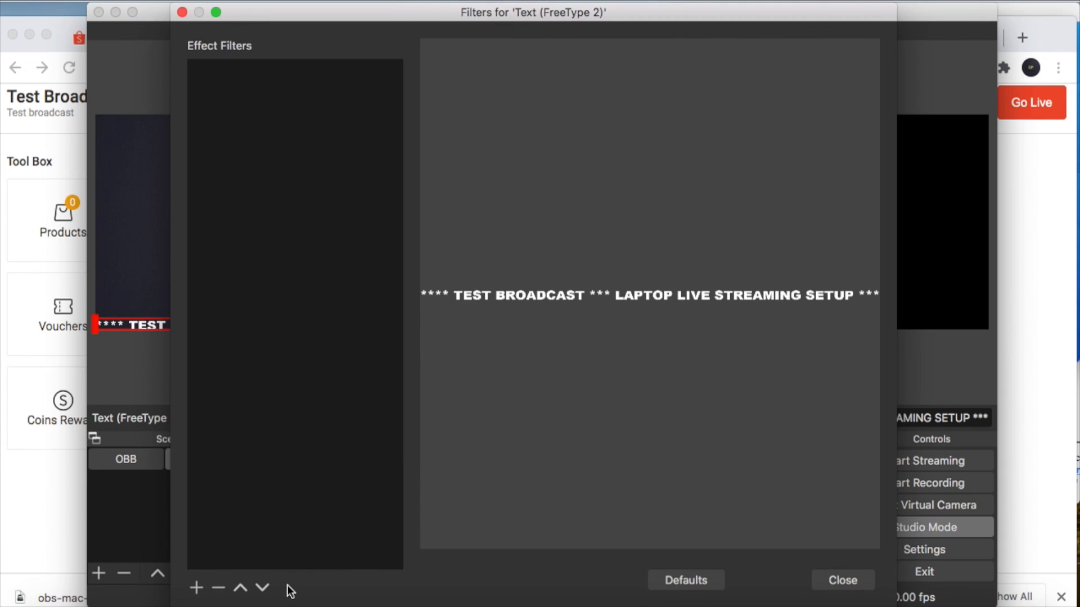
{"action": "left_click", "coordinate": [196, 588]}
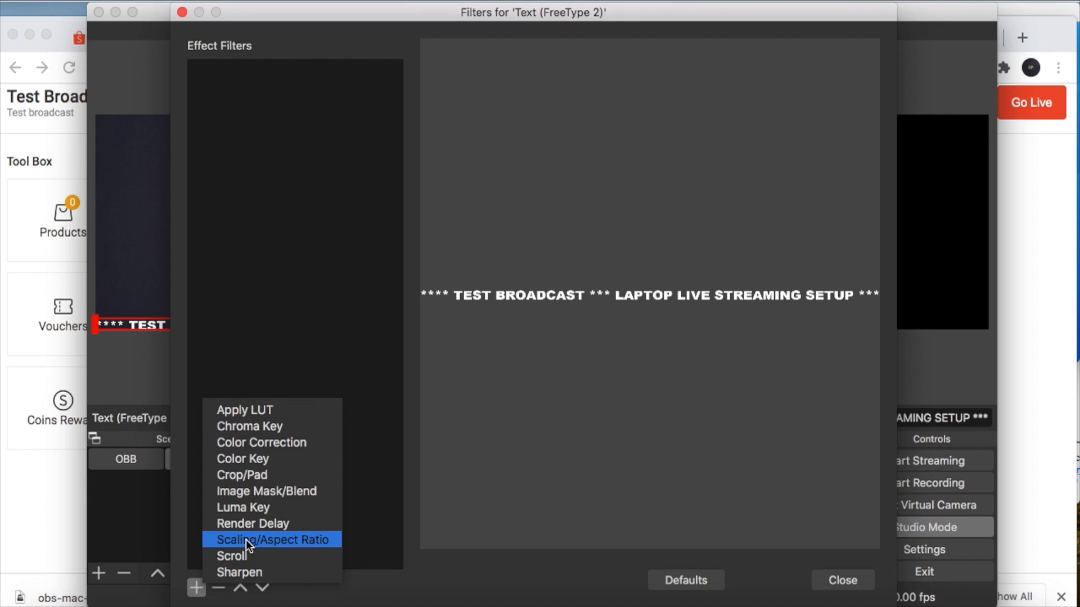
{"action": "left_click", "coordinate": [241, 554]}
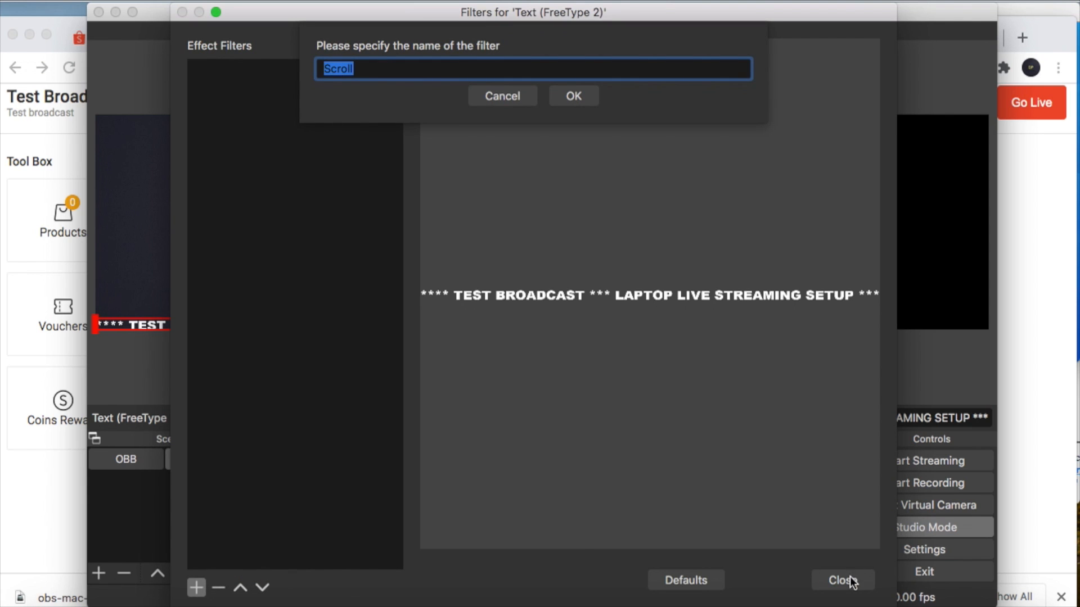
{"action": "left_click", "coordinate": [585, 104]}
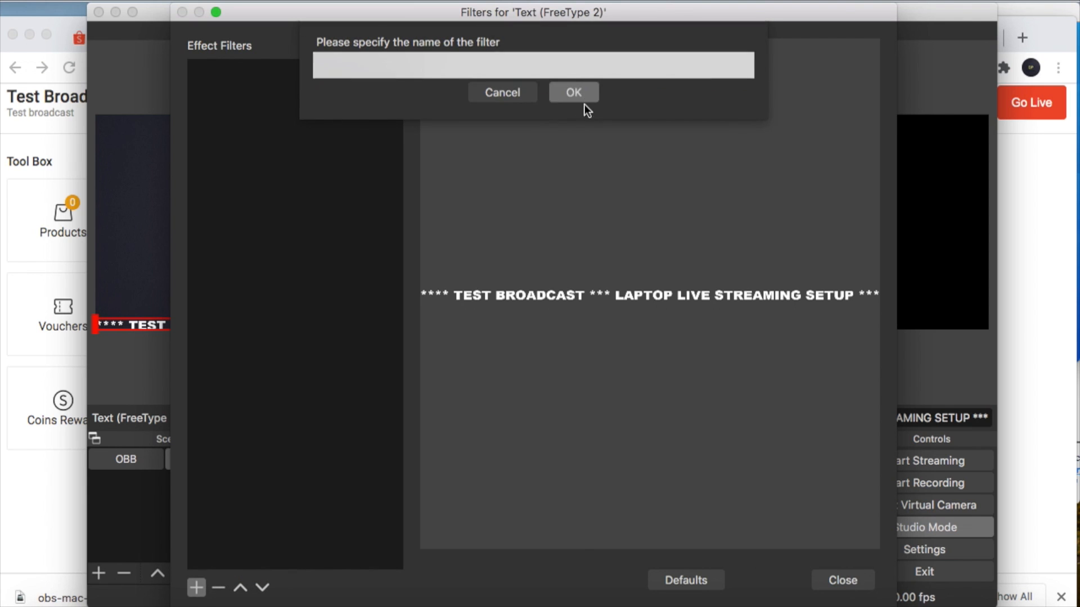
{"action": "left_click_drag", "start_coordinate": [660, 359], "coordinate": [703, 363]}
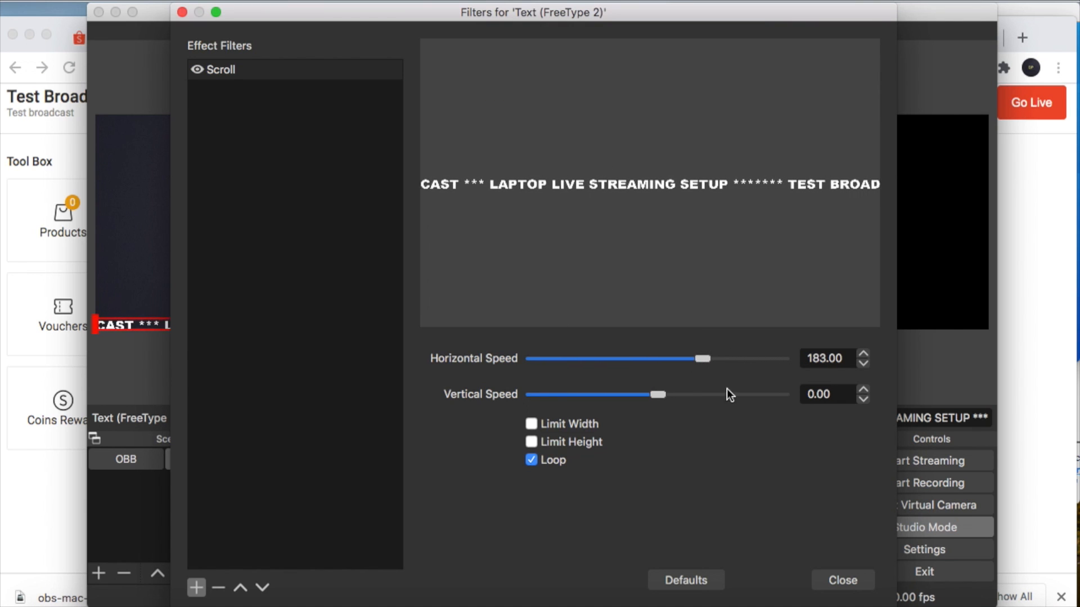
{"action": "left_click", "coordinate": [841, 576]}
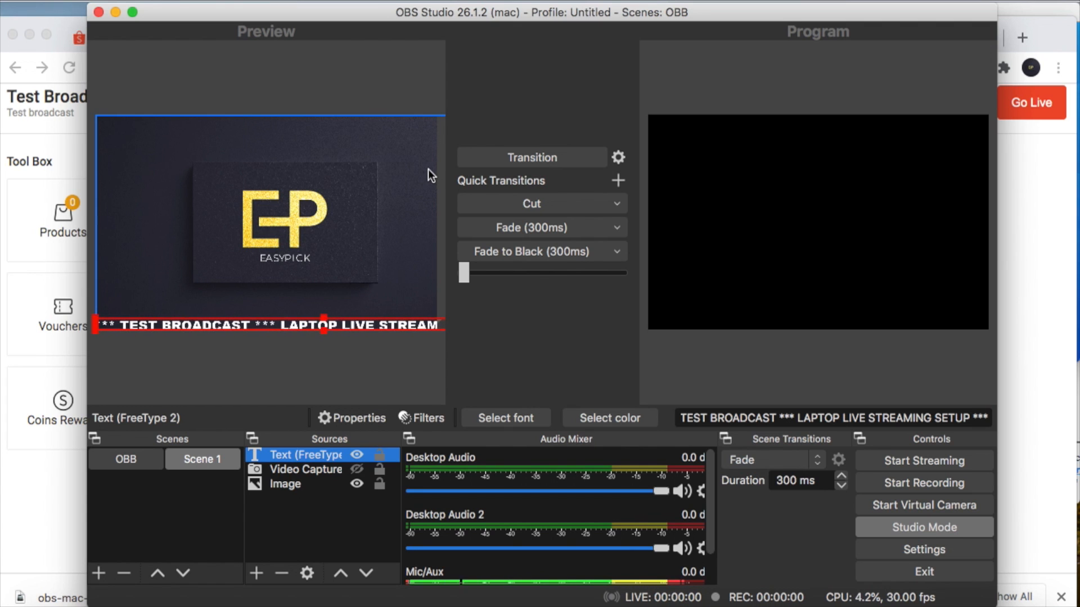
Step: Transition Scene 1 to the program output and remove the empty OBB scene
{"action": "left_click", "coordinate": [544, 159]}
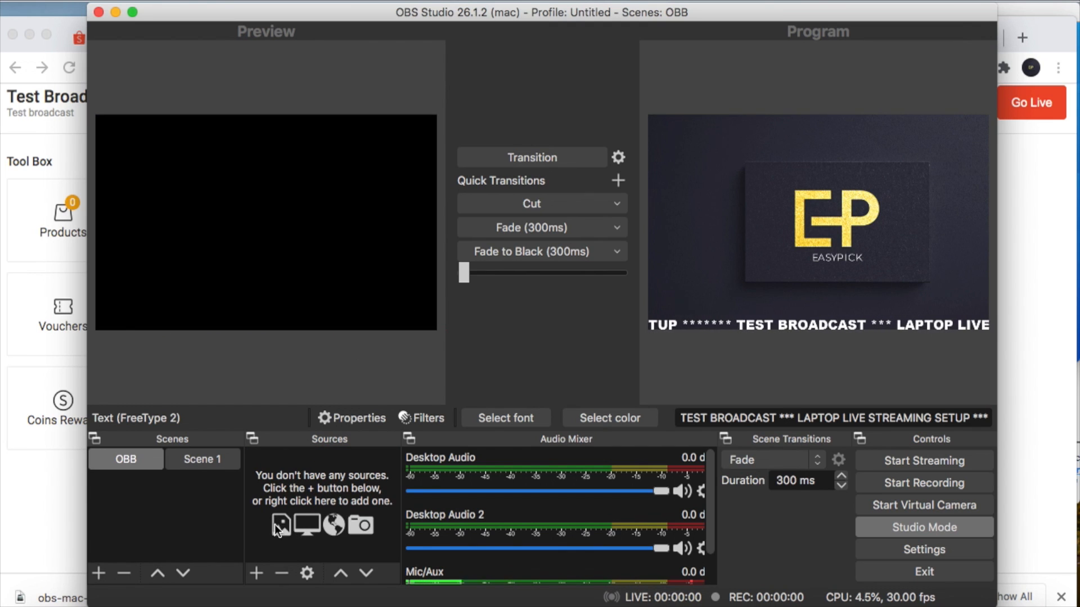
{"action": "left_click", "coordinate": [193, 466]}
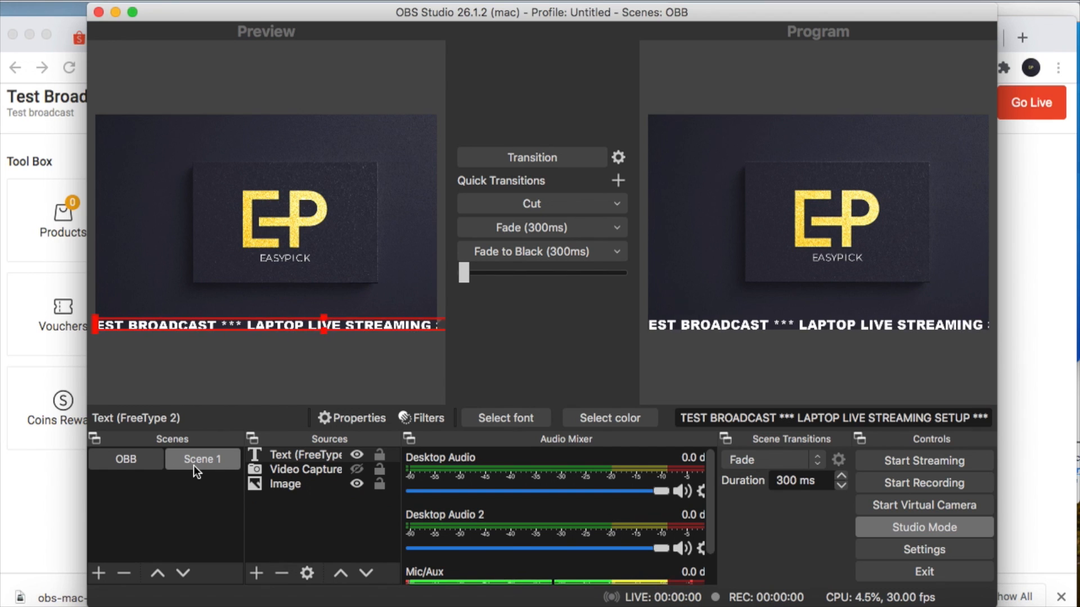
{"action": "right_click", "coordinate": [113, 462]}
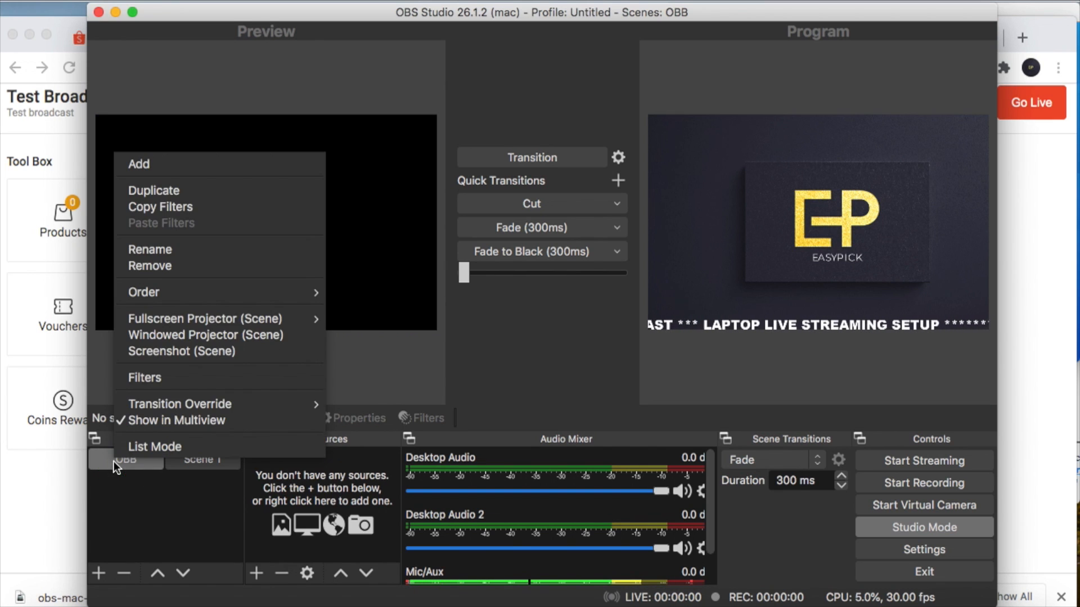
{"action": "left_click", "coordinate": [120, 462]}
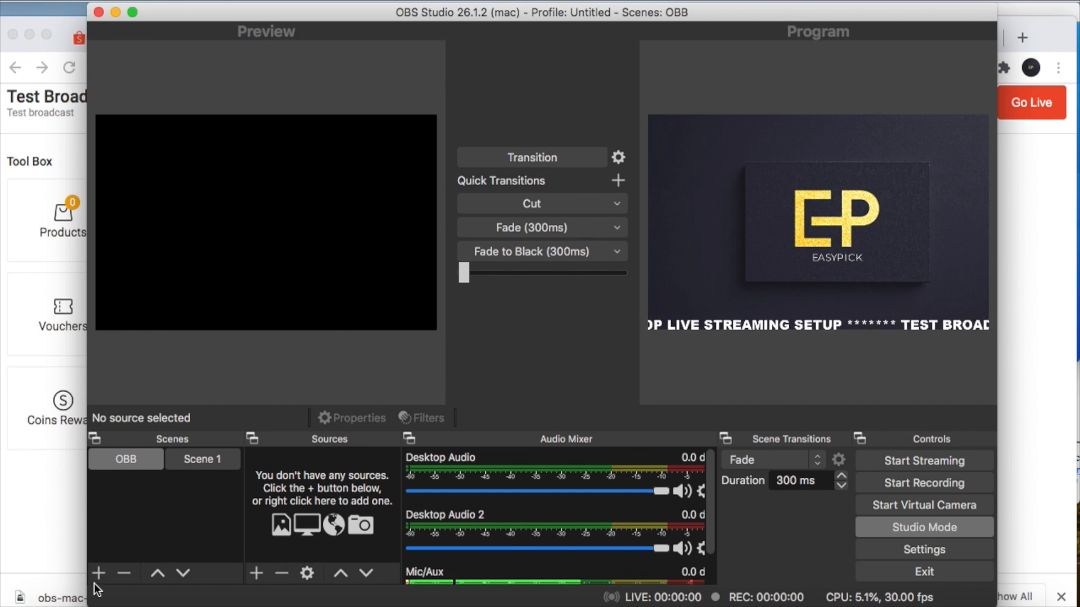
{"action": "left_click", "coordinate": [124, 573]}
{"action": "left_click", "coordinate": [642, 324]}
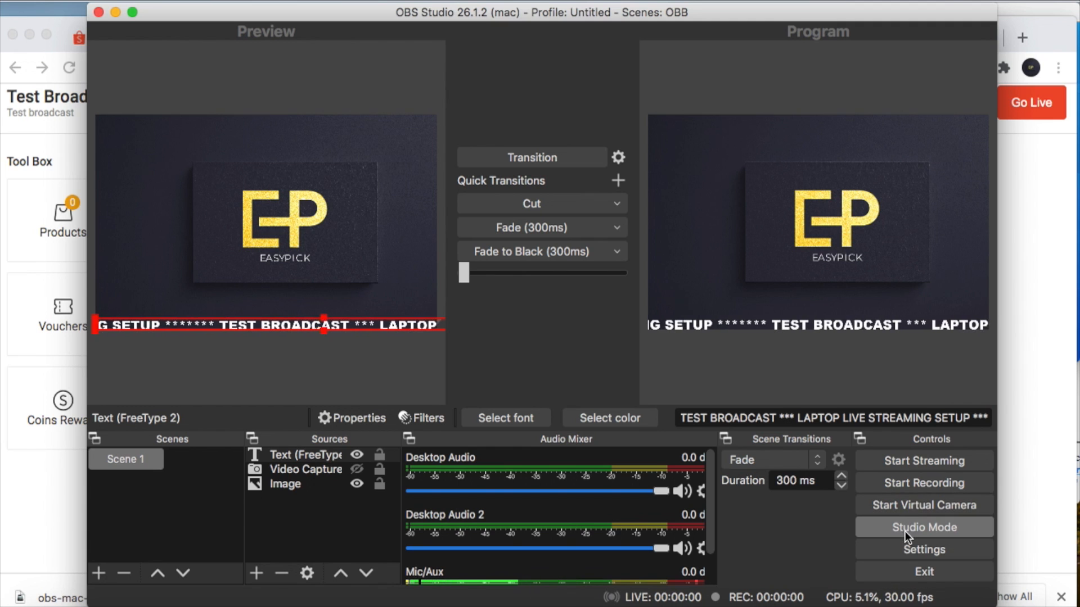
Step: Open the stream settings, browse the full list of streaming services and set the service to Custom
{"action": "left_click", "coordinate": [912, 548]}
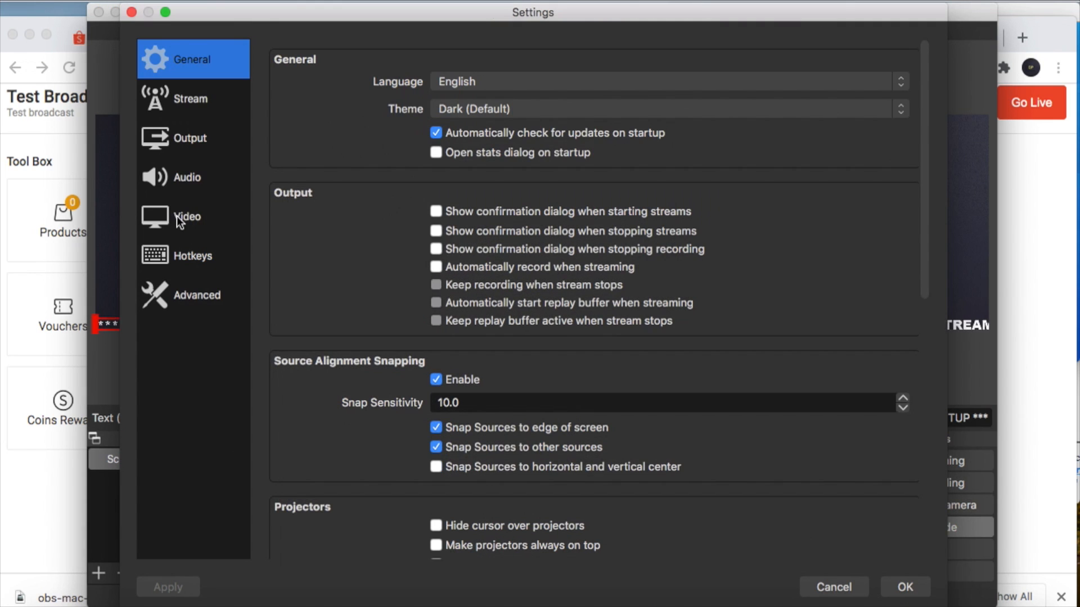
{"action": "left_click", "coordinate": [180, 104]}
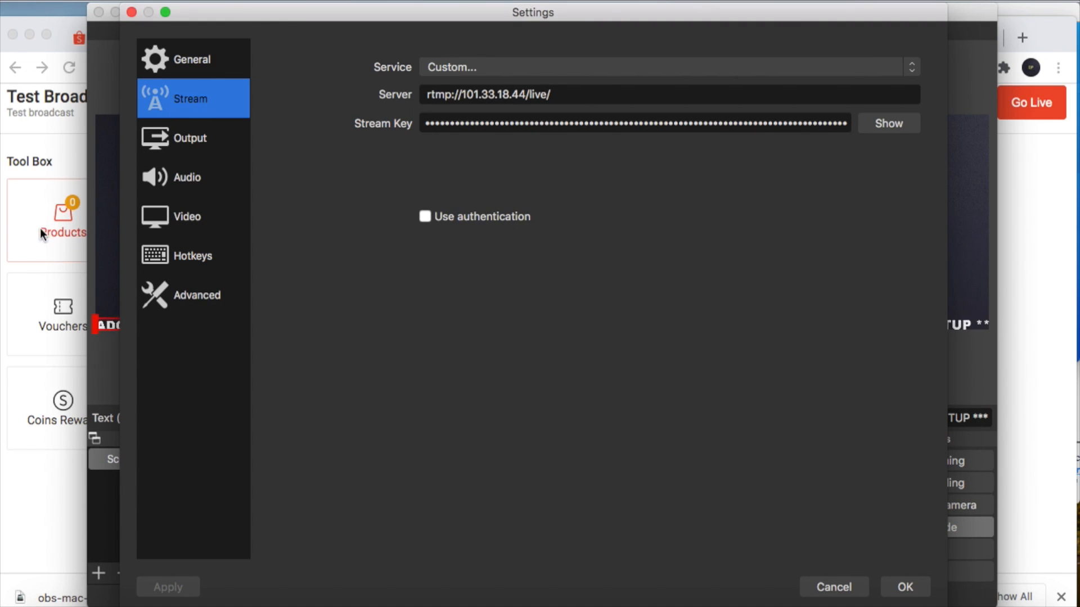
{"action": "left_click", "coordinate": [496, 67]}
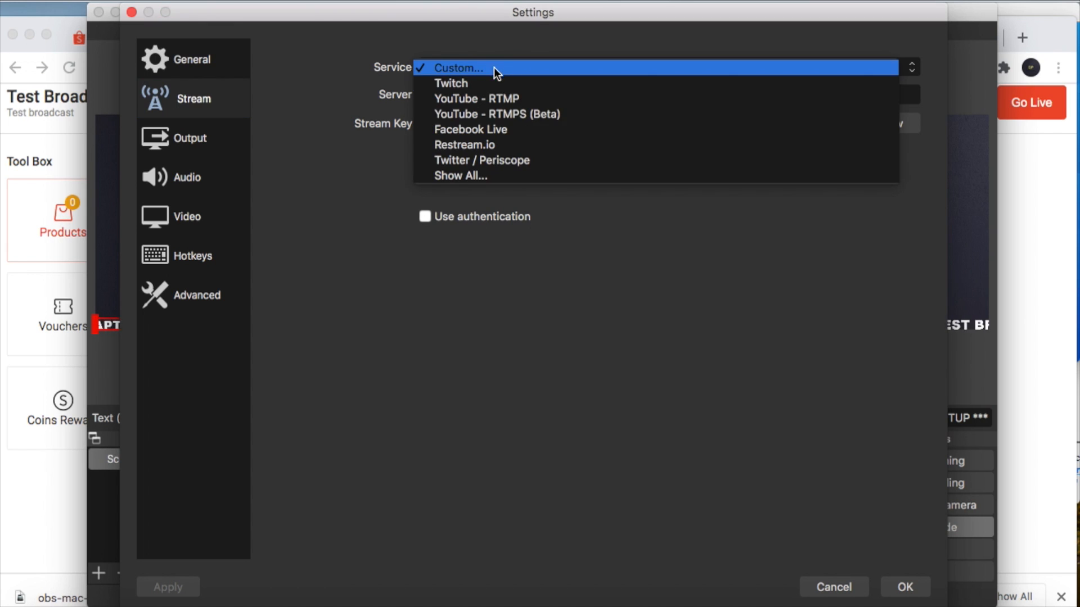
{"action": "left_click", "coordinate": [467, 175]}
{"action": "left_click", "coordinate": [350, 191]}
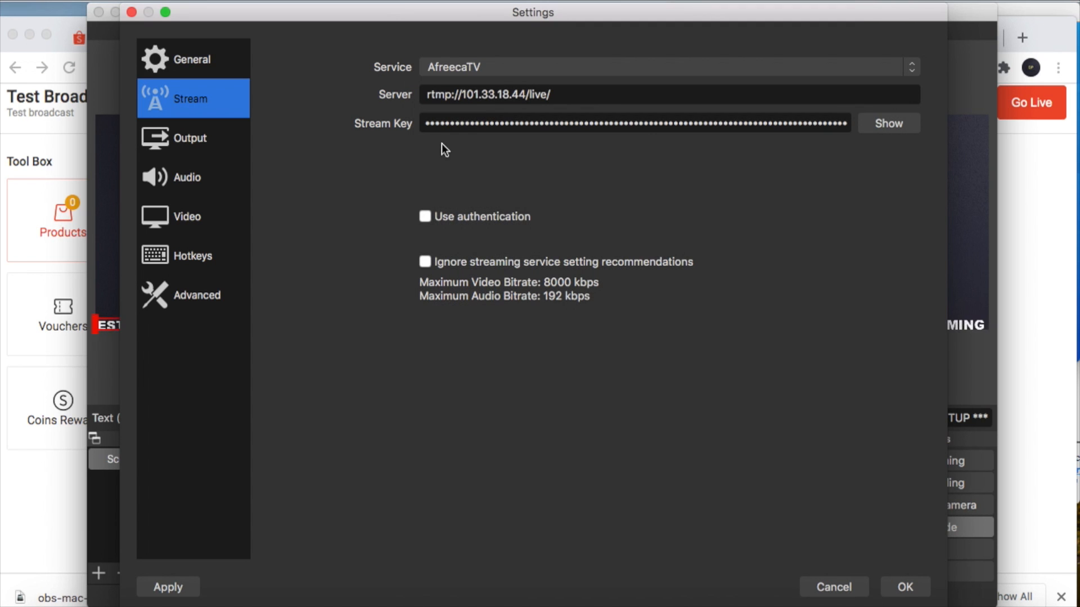
{"action": "left_click", "coordinate": [507, 66]}
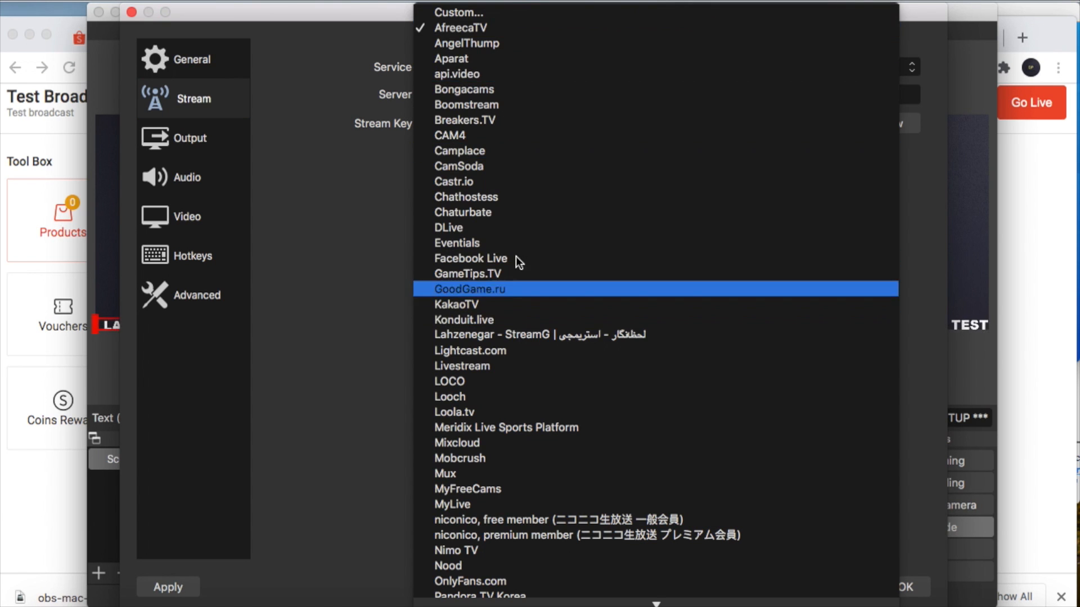
{"action": "left_click", "coordinate": [478, 13]}
Step: Copy the server URL from the Shopee Live page and set it as the OBS stream server, rtmp://push-ws.lvb.shopee.ph/livestreaming/
{"action": "left_click", "coordinate": [1016, 231]}
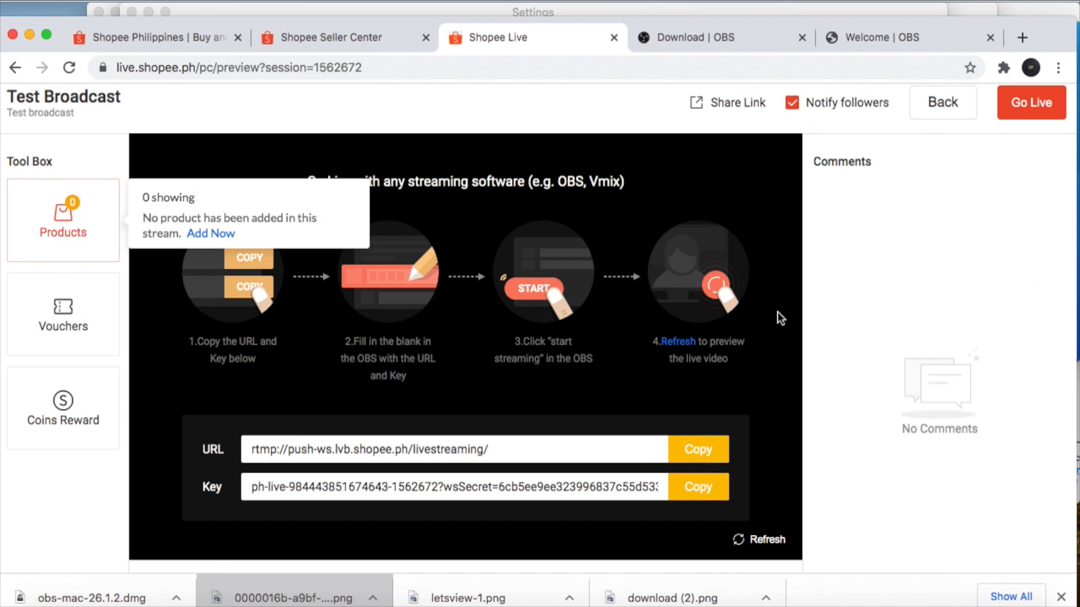
{"action": "left_click", "coordinate": [697, 456]}
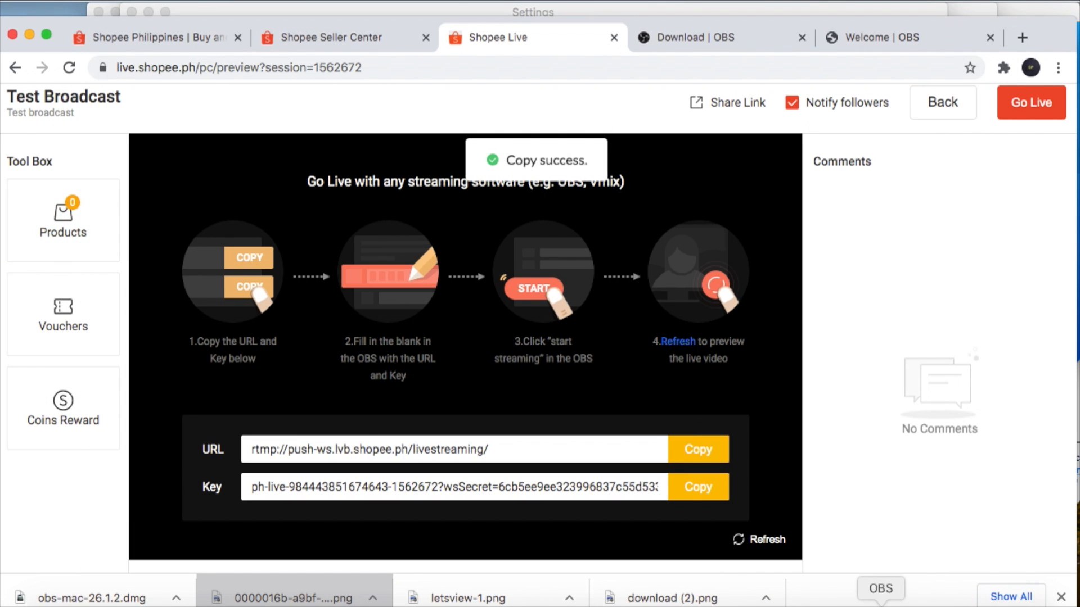
{"action": "left_click", "coordinate": [881, 604]}
{"action": "left_click", "coordinate": [638, 94]}
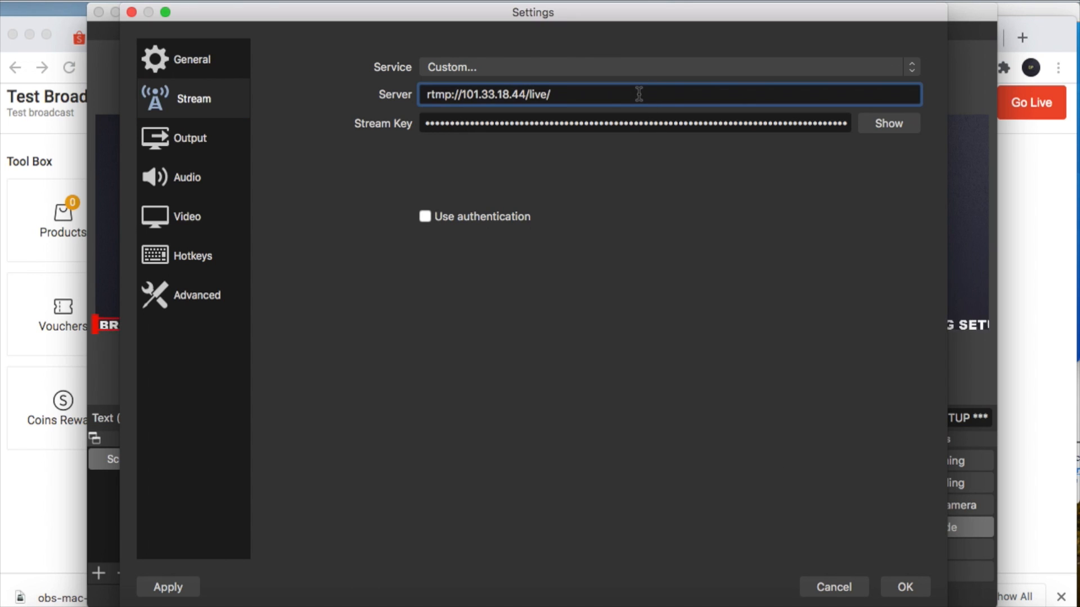
{"action": "key", "text": "super+a"}
{"action": "key", "text": "super+v"}
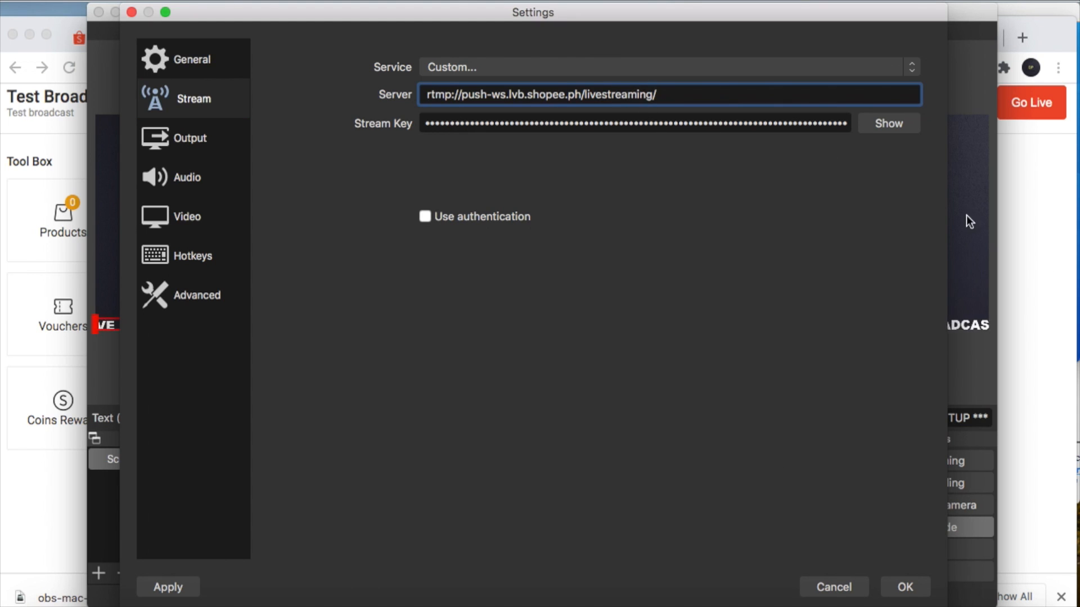
Step: Copy the stream key from Shopee Live, paste it into the OBS Stream Key field and save the settings
{"action": "left_click", "coordinate": [1061, 258]}
{"action": "left_click", "coordinate": [707, 488]}
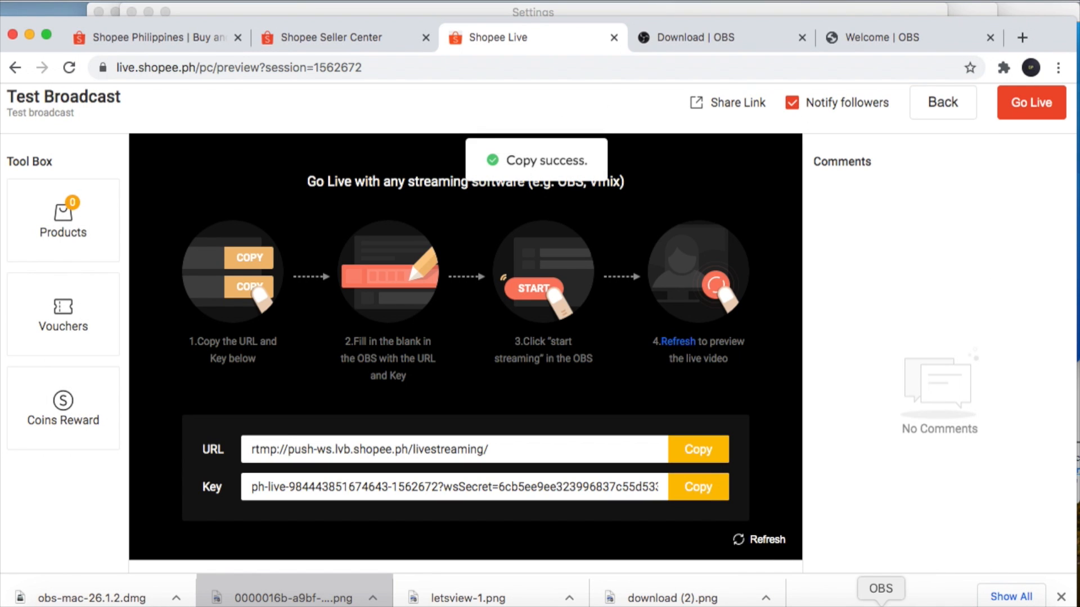
{"action": "left_click", "coordinate": [881, 601]}
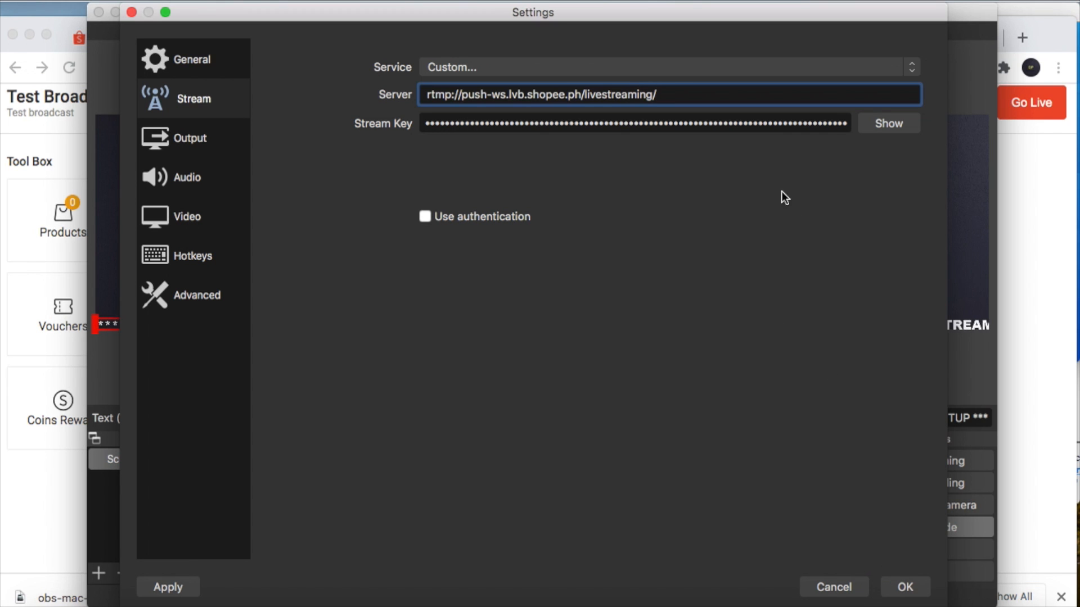
{"action": "left_click", "coordinate": [764, 125]}
{"action": "key", "text": "super+a"}
{"action": "key", "text": "super+v"}
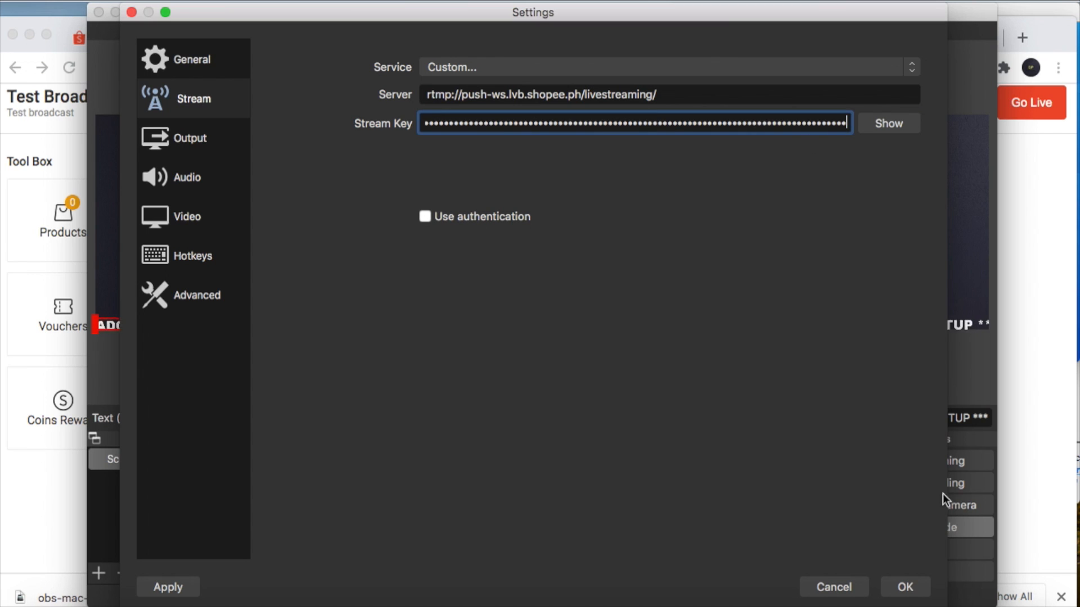
{"action": "left_click", "coordinate": [904, 586]}
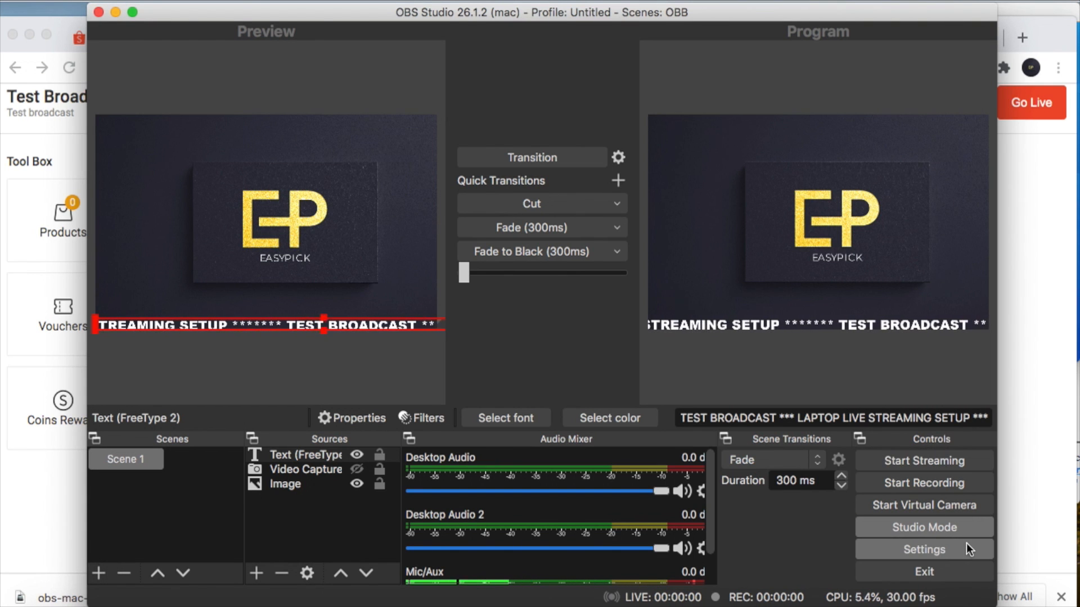
Step: Start streaming from OBS and refresh the Shopee Live preview until the live video loads
{"action": "left_click", "coordinate": [933, 463]}
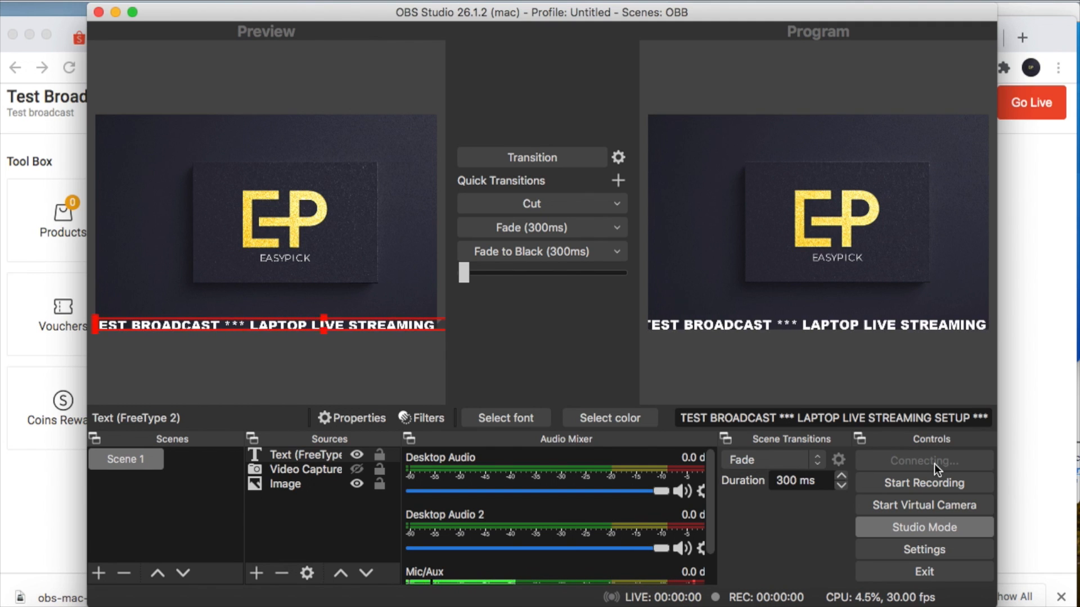
{"action": "left_click", "coordinate": [1028, 237]}
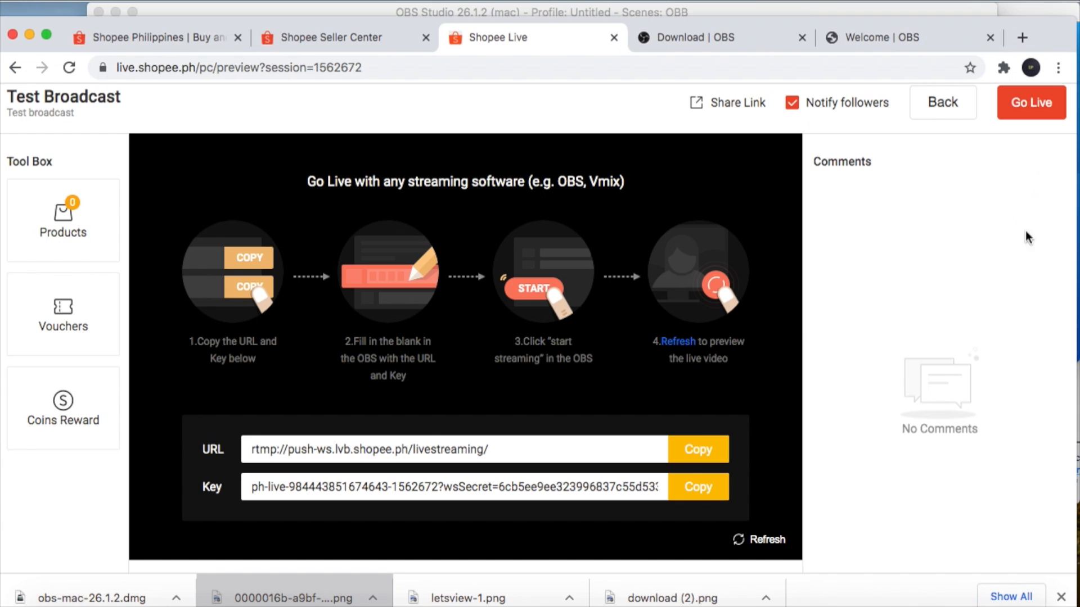
{"action": "left_click", "coordinate": [757, 541]}
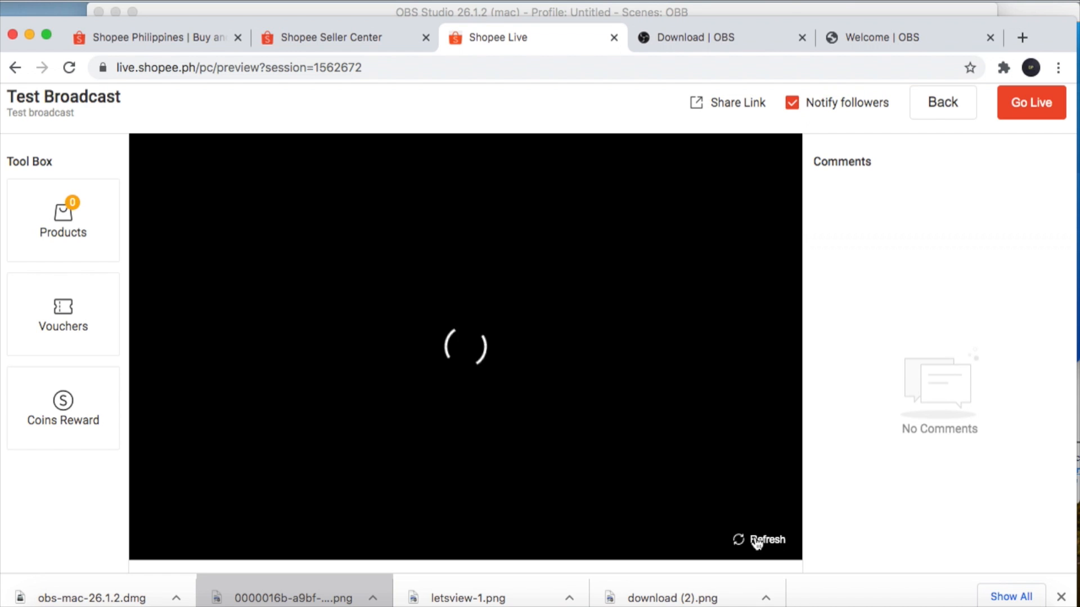
{"action": "left_click", "coordinate": [880, 602]}
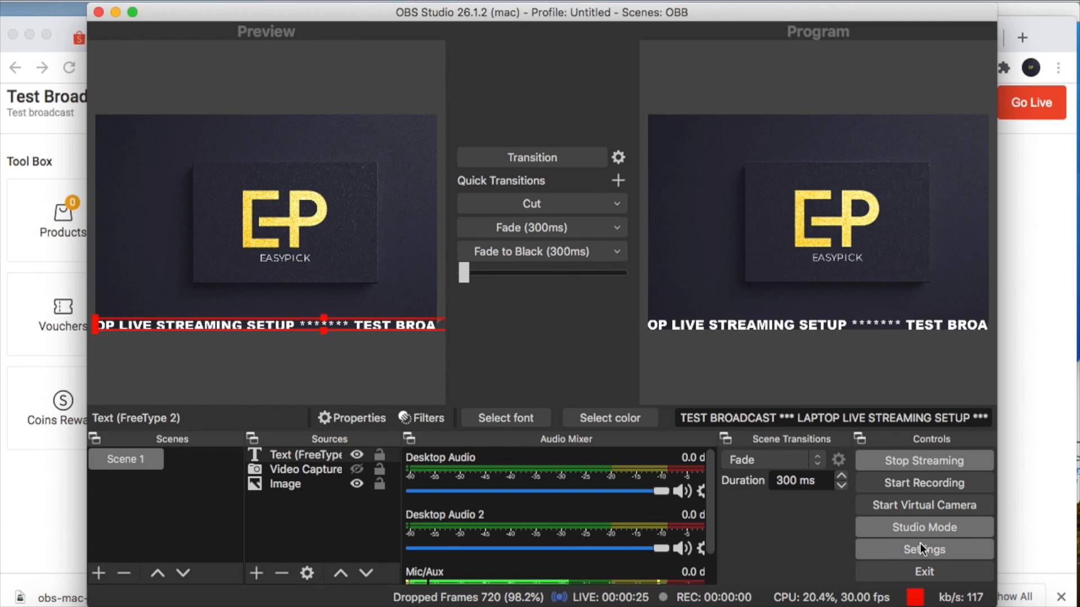
{"action": "left_click", "coordinate": [1031, 356]}
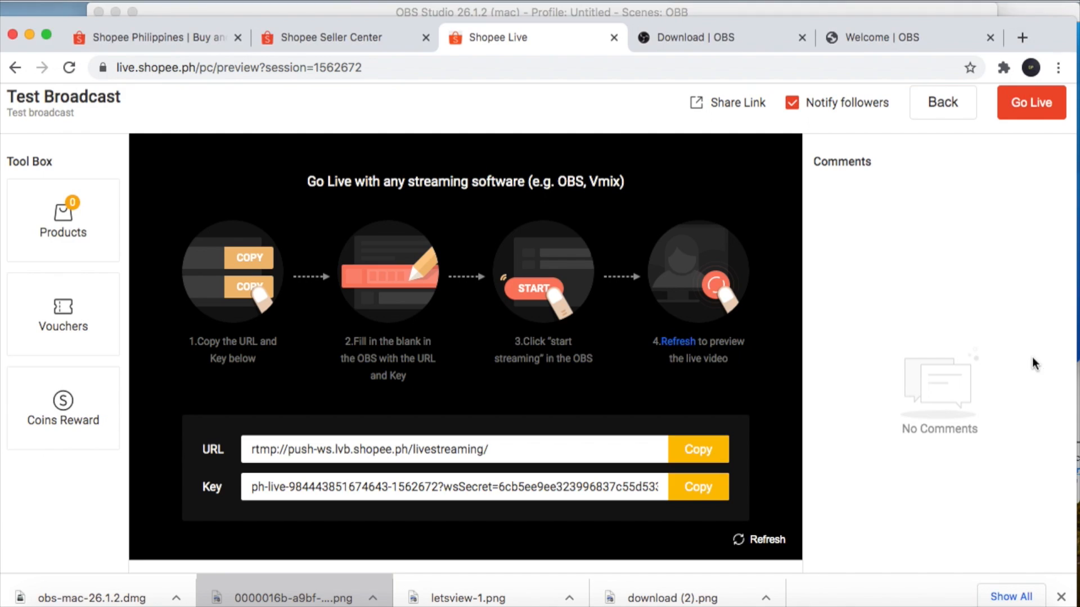
{"action": "left_click", "coordinate": [770, 539]}
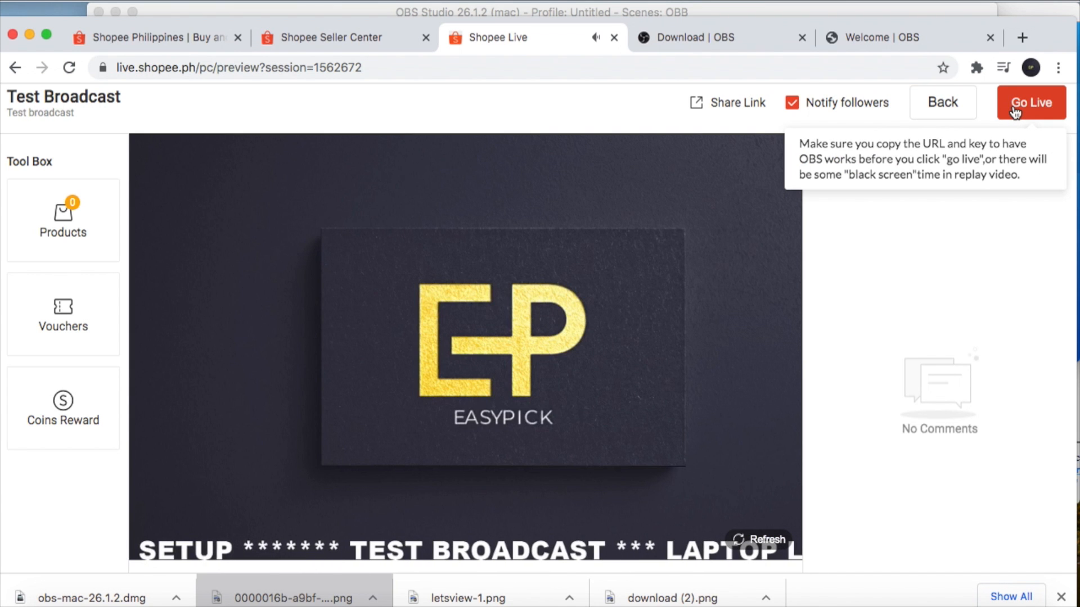
Step: Take the Test Broadcast live and look over its Vouchers, Products and Activity tools
{"action": "left_click", "coordinate": [1015, 112]}
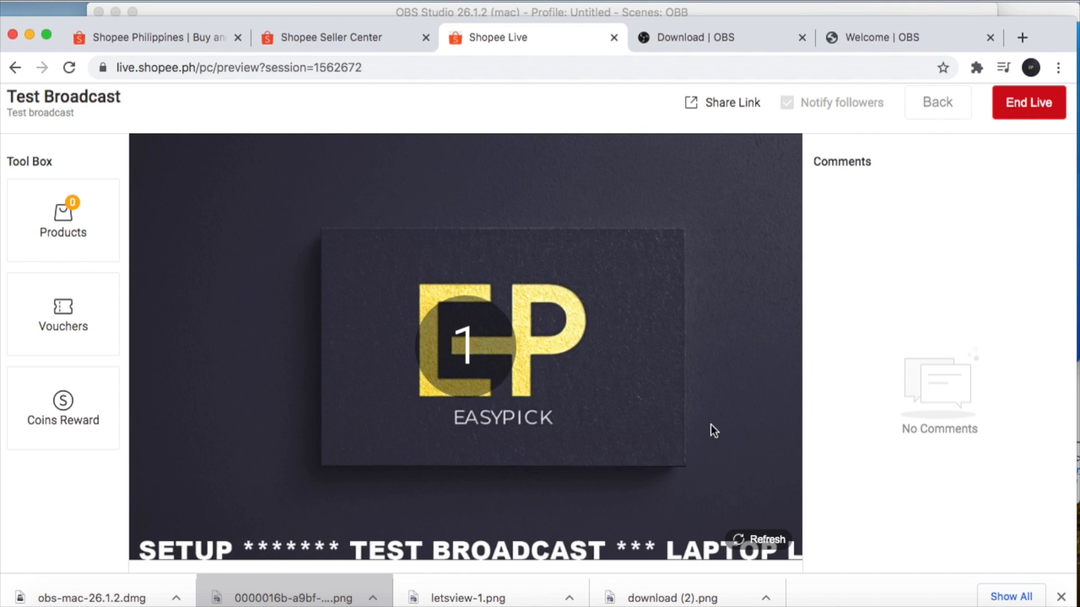
{"action": "left_click", "coordinate": [62, 318]}
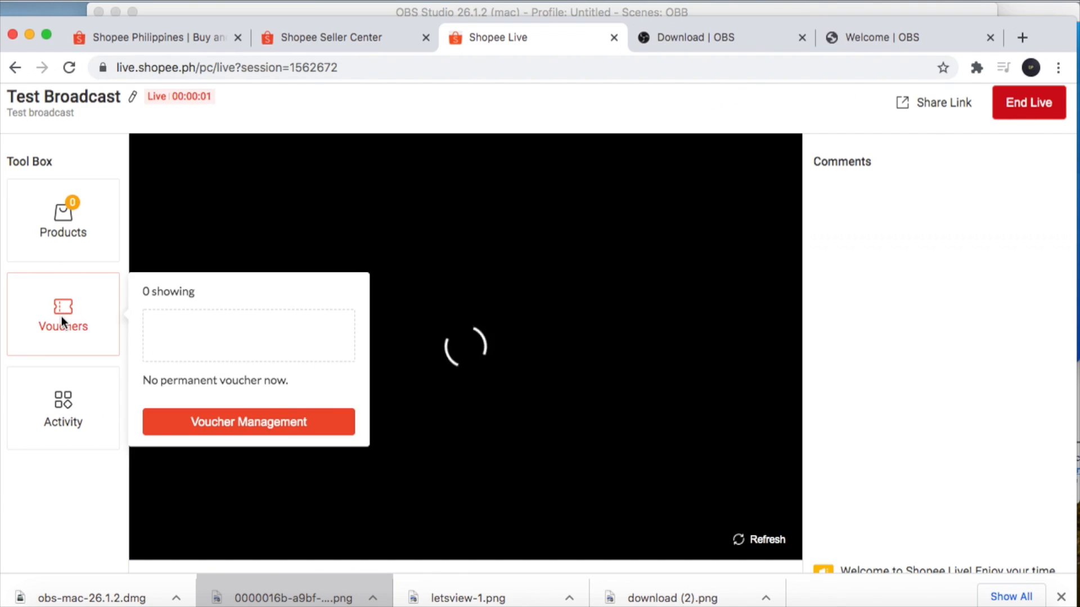
{"action": "left_click", "coordinate": [65, 244]}
{"action": "left_click", "coordinate": [61, 391]}
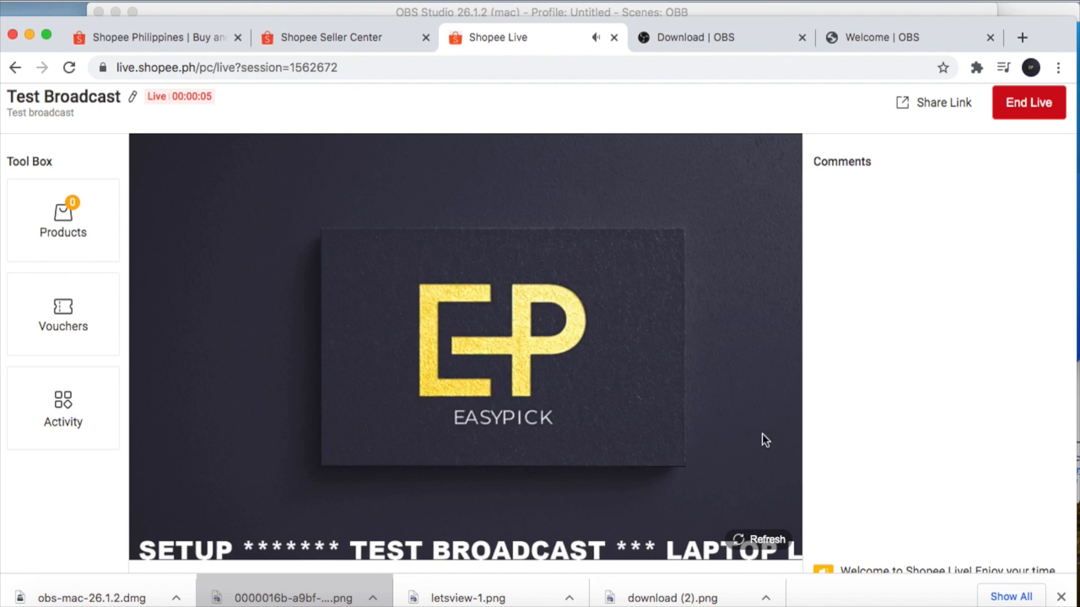
{"action": "scroll", "coordinate": [939, 433], "scroll_direction": "down", "scroll_amount": 2}
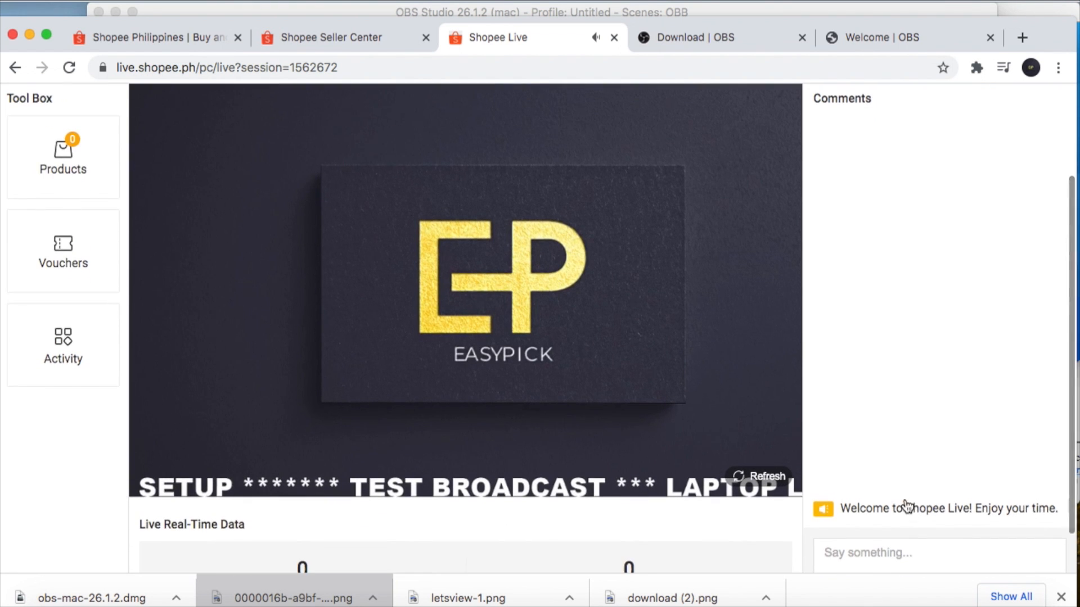
{"action": "scroll", "coordinate": [886, 453], "scroll_direction": "up", "scroll_amount": 1}
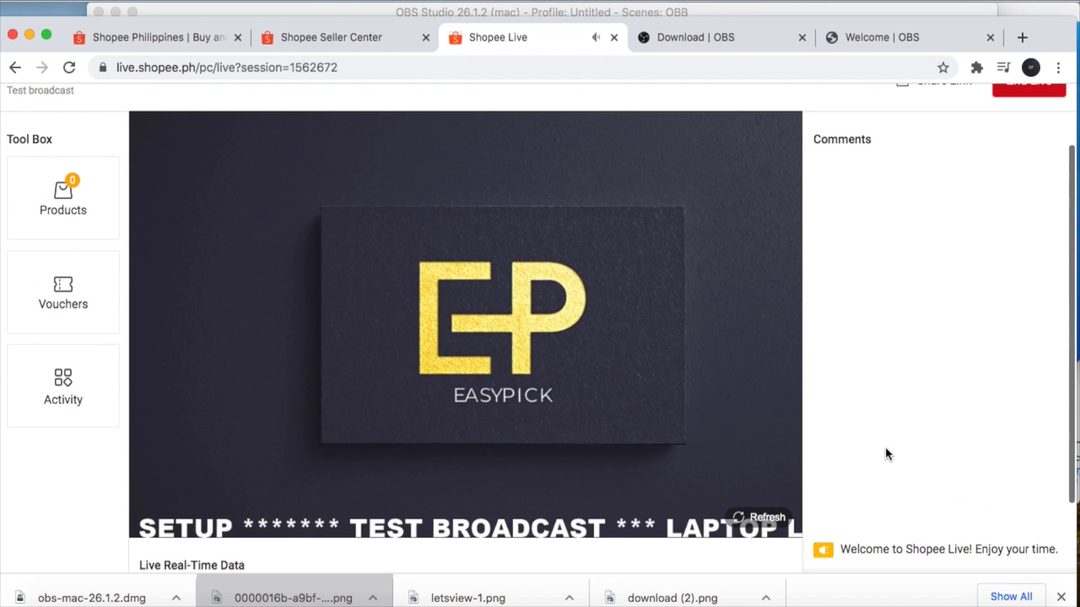
Step: Refresh the live video and look over the comments on the live page
{"action": "left_click", "coordinate": [744, 522]}
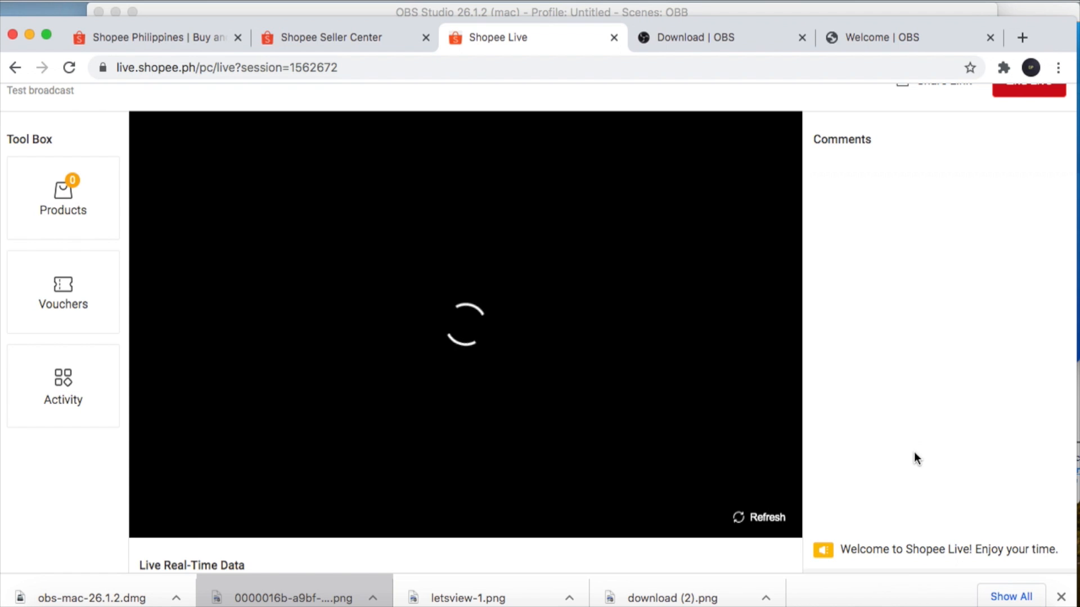
{"action": "scroll", "coordinate": [914, 452], "scroll_direction": "up", "scroll_amount": 1}
{"action": "scroll", "coordinate": [915, 455], "scroll_direction": "down", "scroll_amount": 3}
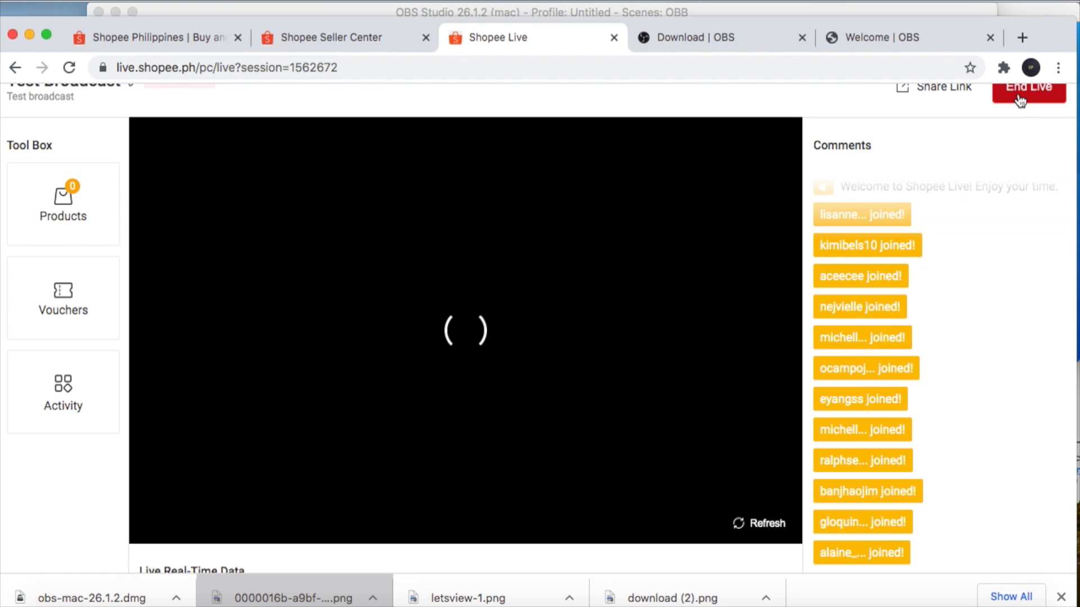
Step: End the Test Broadcast live session and review its performance figures and comments
{"action": "left_click", "coordinate": [1020, 97]}
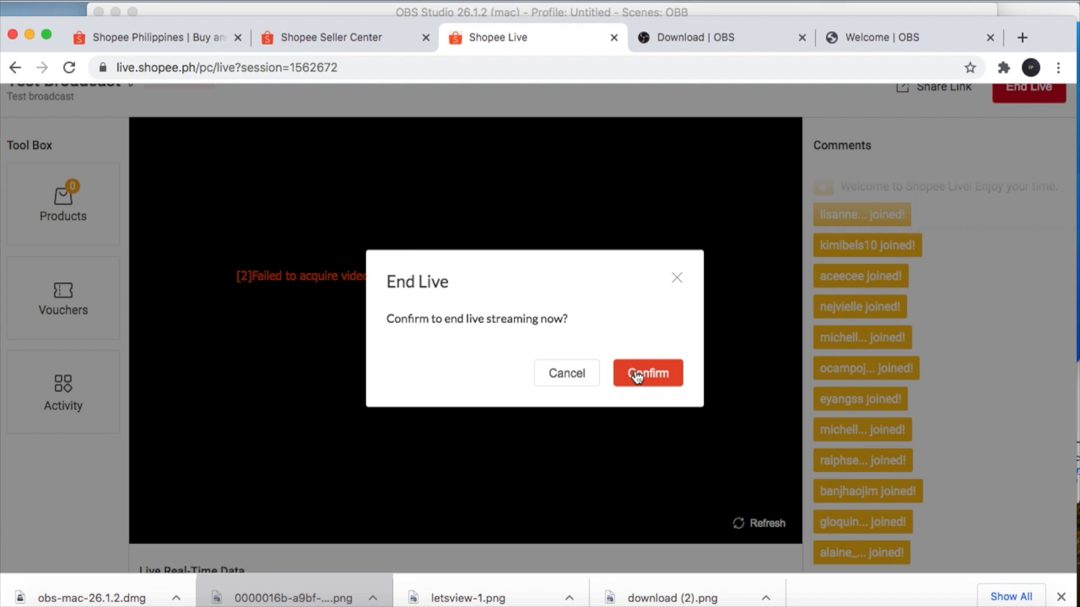
{"action": "left_click", "coordinate": [637, 376]}
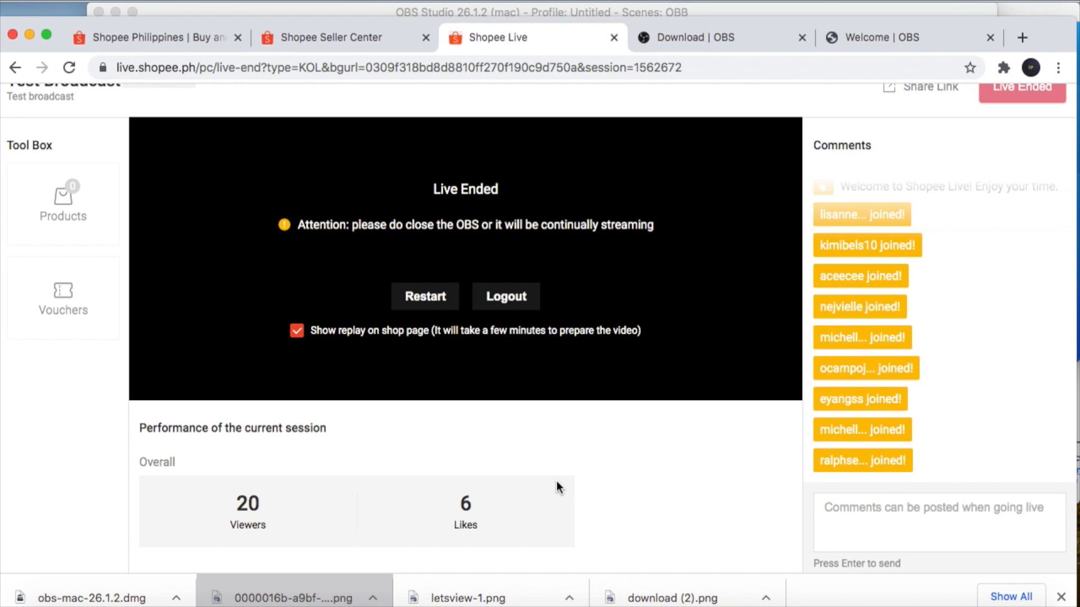
{"action": "scroll", "coordinate": [918, 450], "scroll_direction": "up", "scroll_amount": 3}
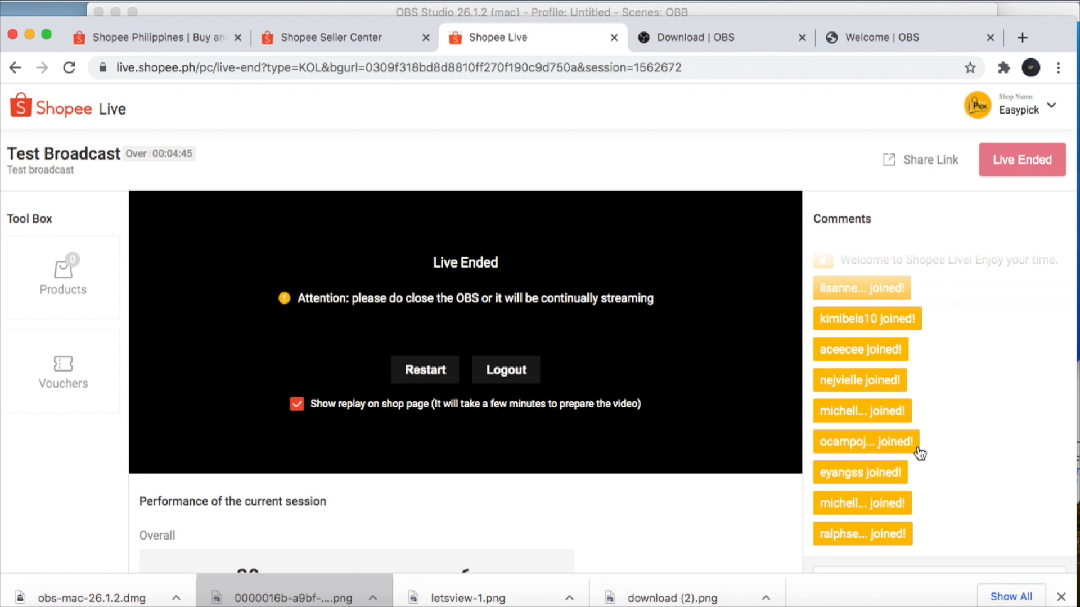
{"action": "scroll", "coordinate": [909, 453], "scroll_direction": "down", "scroll_amount": 3}
{"action": "scroll", "coordinate": [666, 528], "scroll_direction": "down", "scroll_amount": 3}
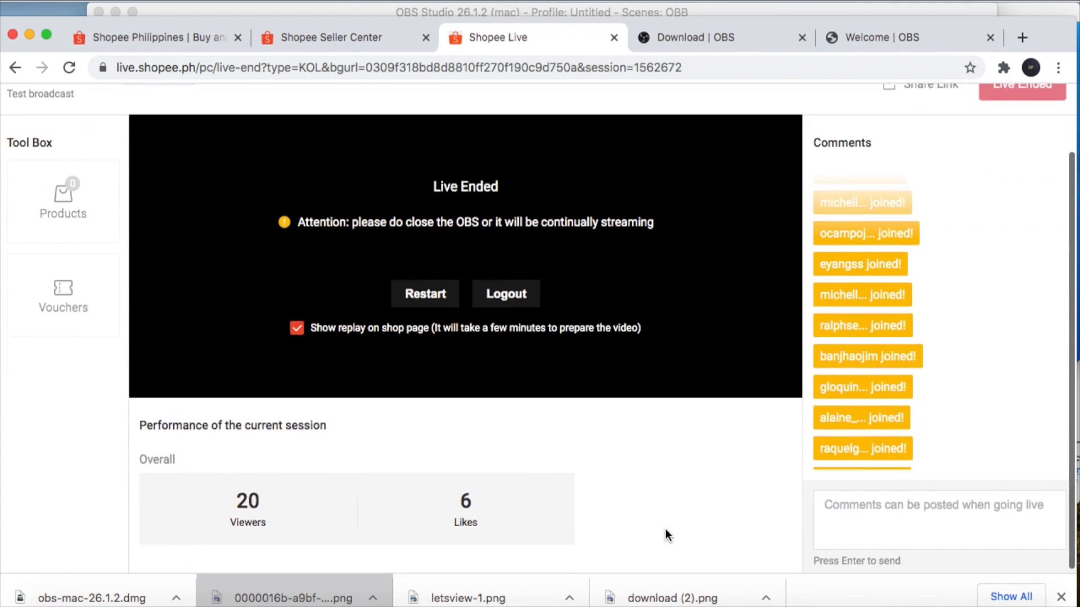
{"action": "scroll", "coordinate": [910, 451], "scroll_direction": "up", "scroll_amount": 5}
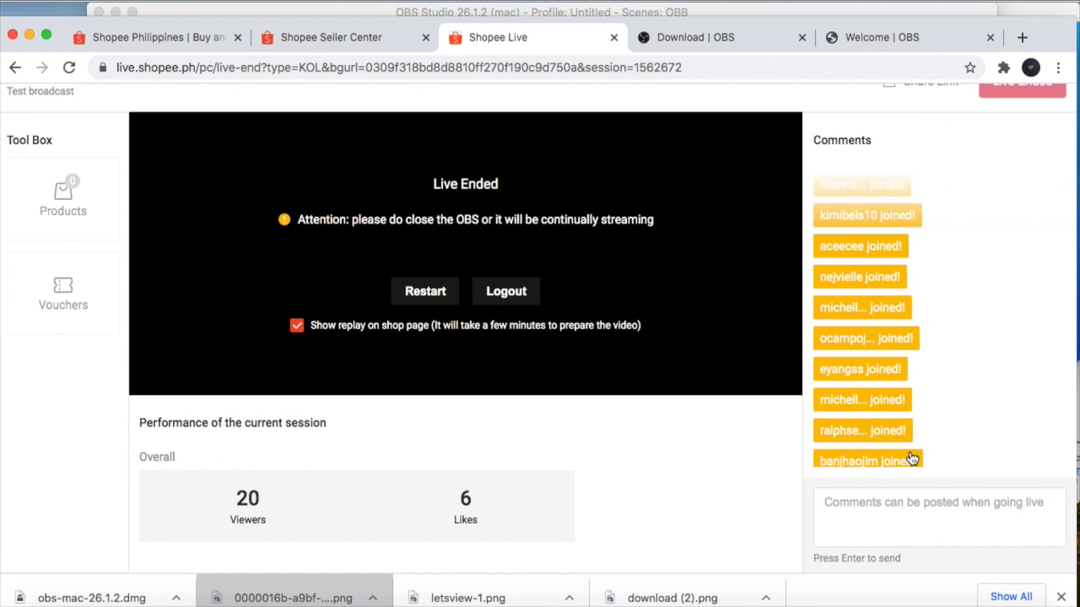
Step: Switch to OBS, check the Audio, Output and Stream settings, and stop the stream before returning to the Shopee Live page
{"action": "key", "text": "super+Tab"}
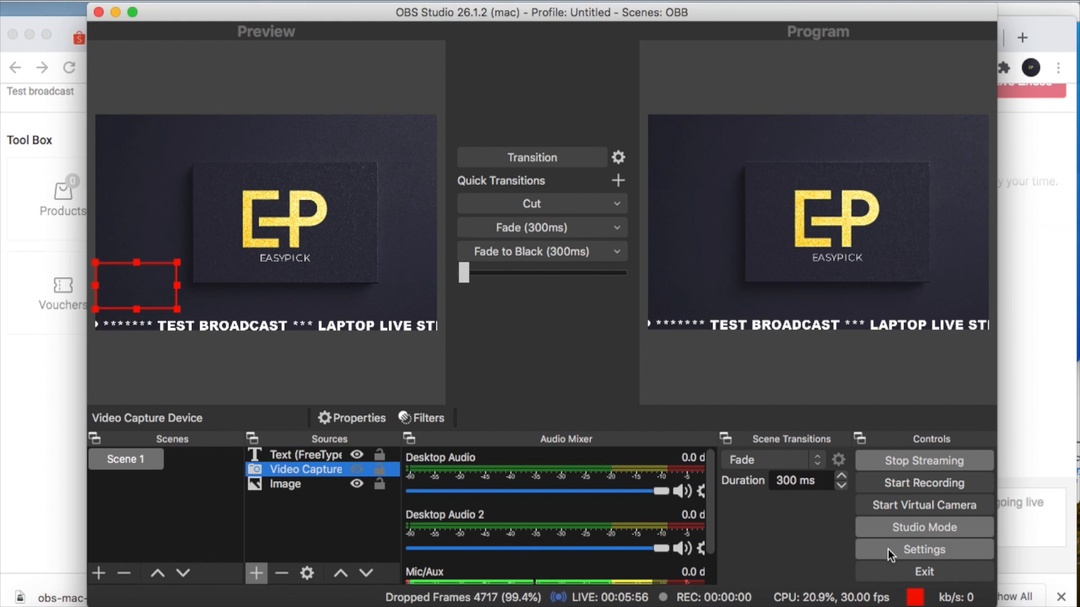
{"action": "left_click", "coordinate": [889, 549]}
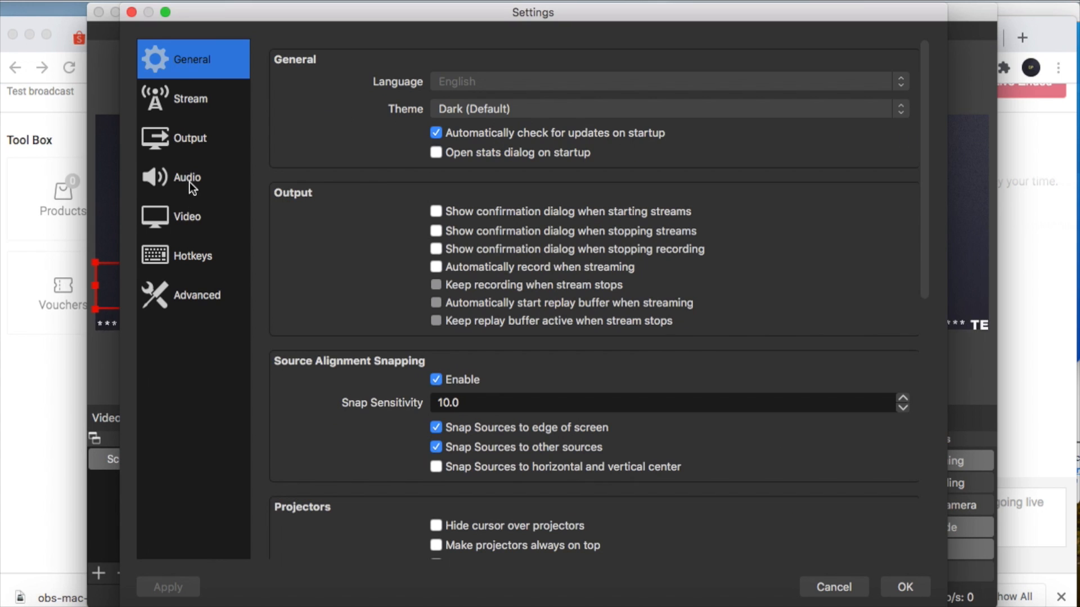
{"action": "left_click", "coordinate": [190, 182]}
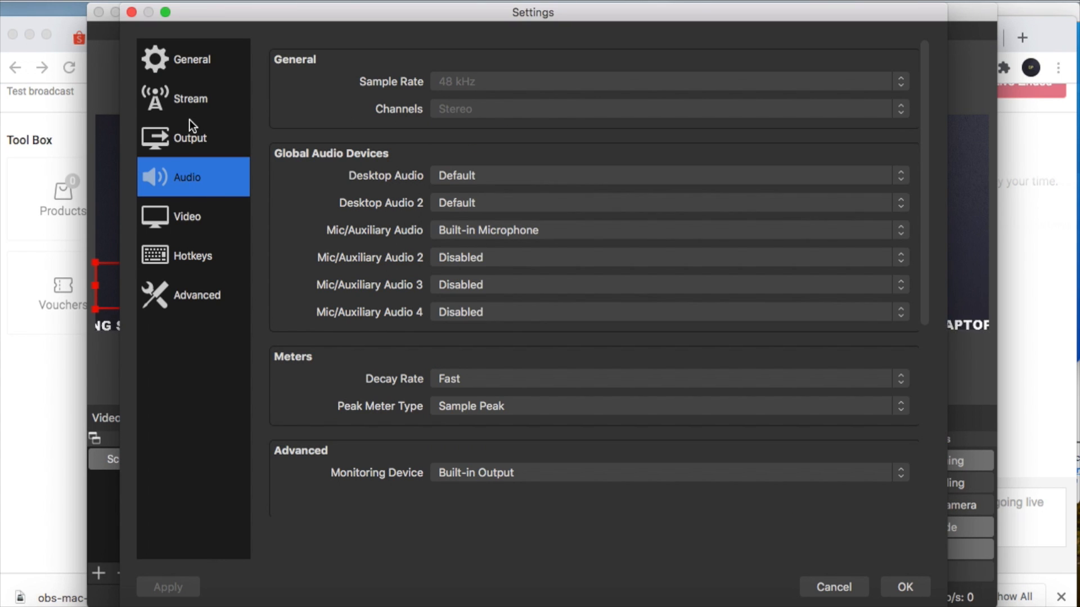
{"action": "left_click", "coordinate": [190, 136]}
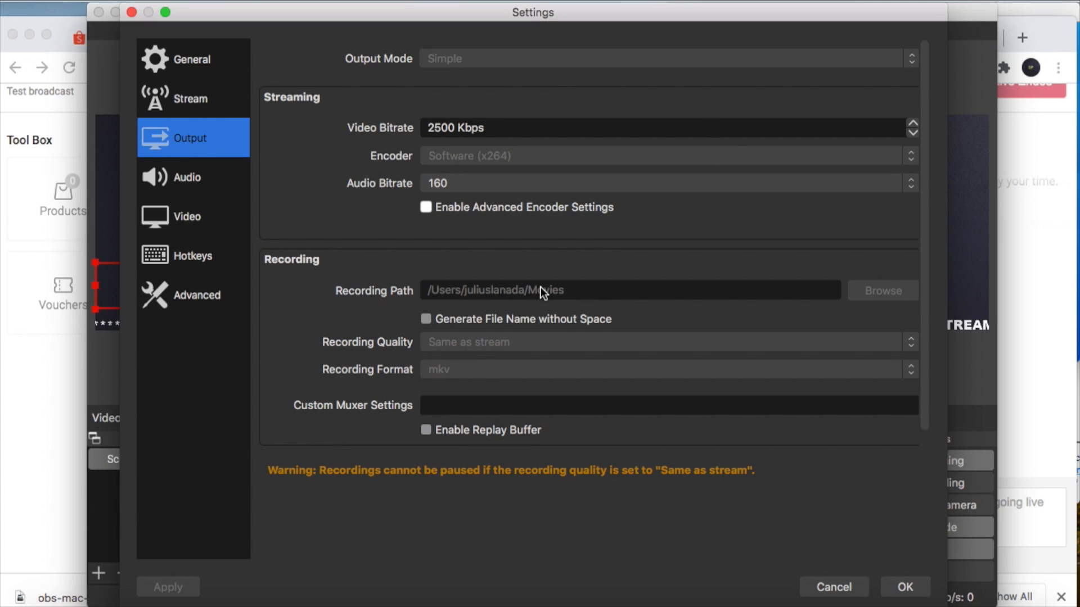
{"action": "left_click", "coordinate": [191, 98]}
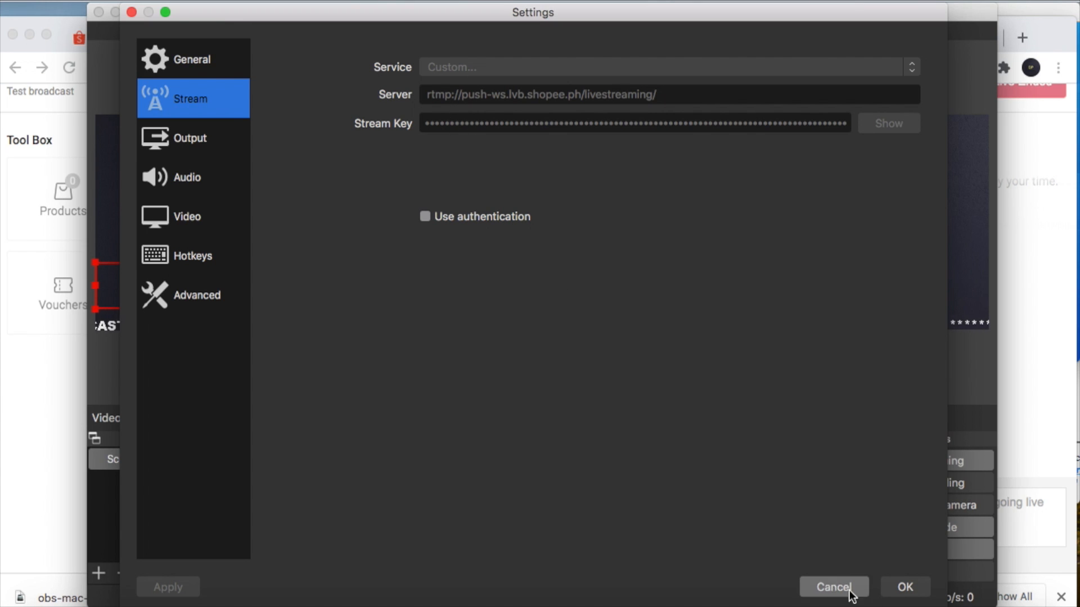
{"action": "left_click", "coordinate": [904, 587]}
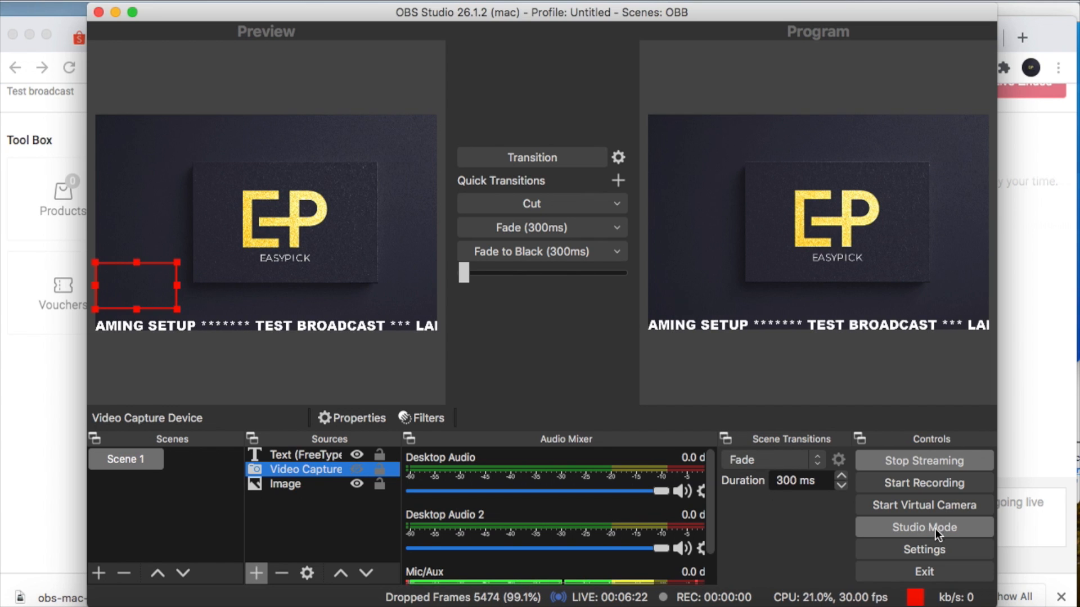
{"action": "left_click", "coordinate": [910, 464]}
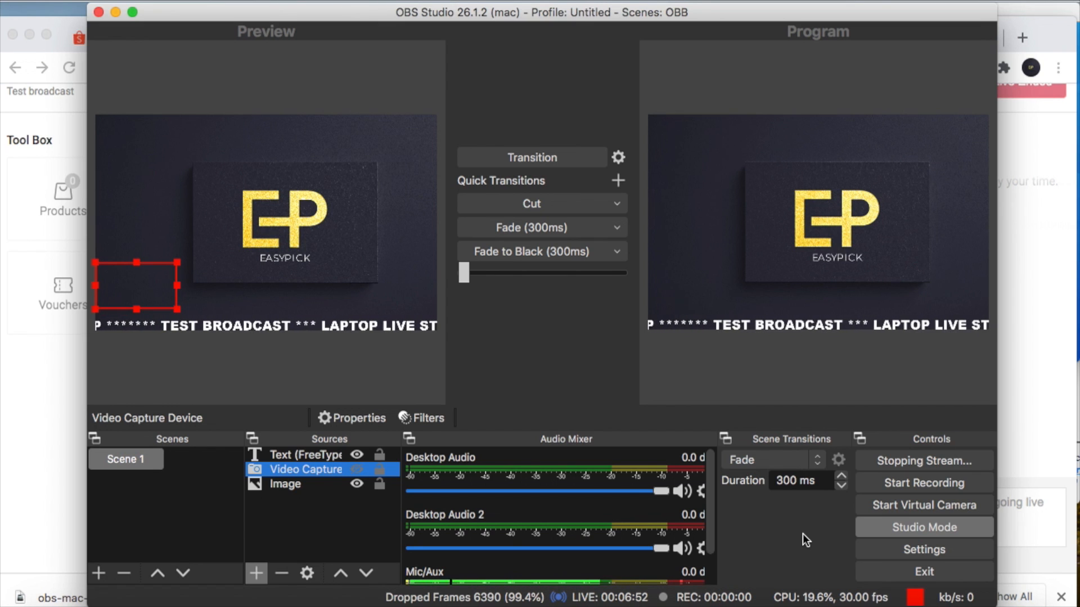
{"action": "left_click", "coordinate": [1059, 376]}
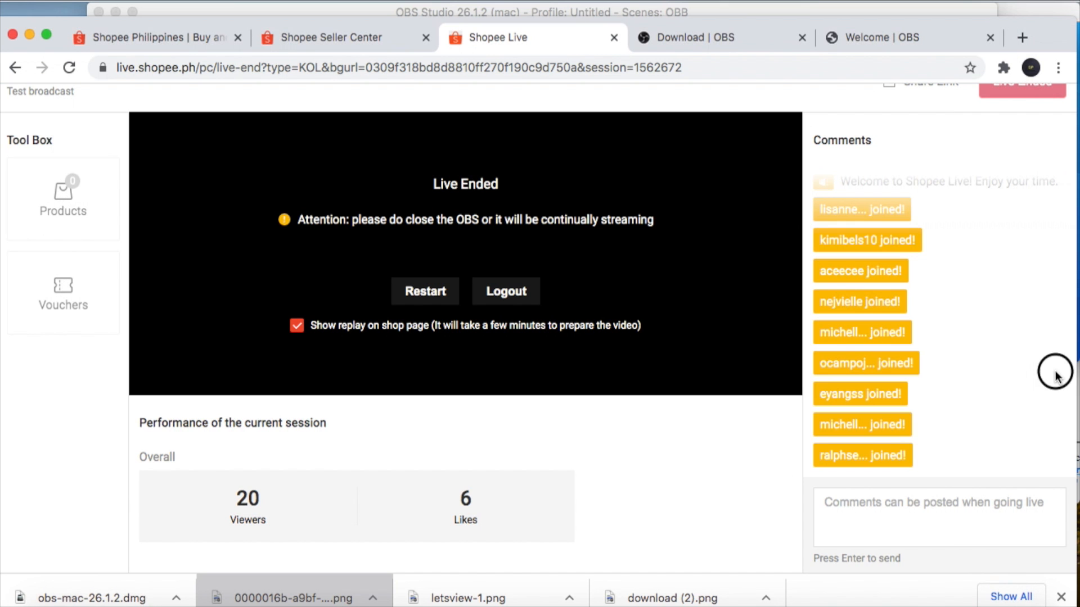